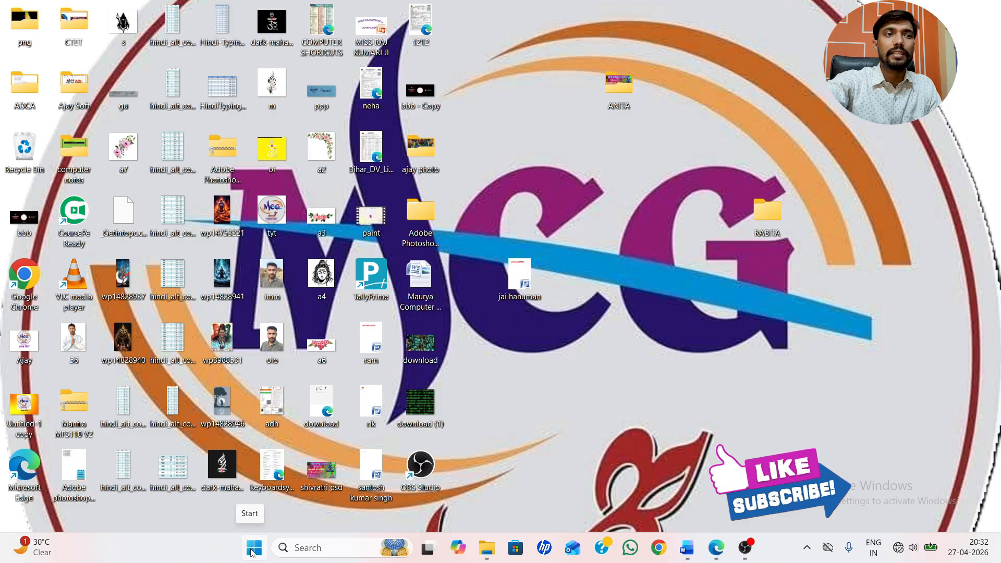
Step: Start Word with a new blank document and maximize its window
click(252, 551)
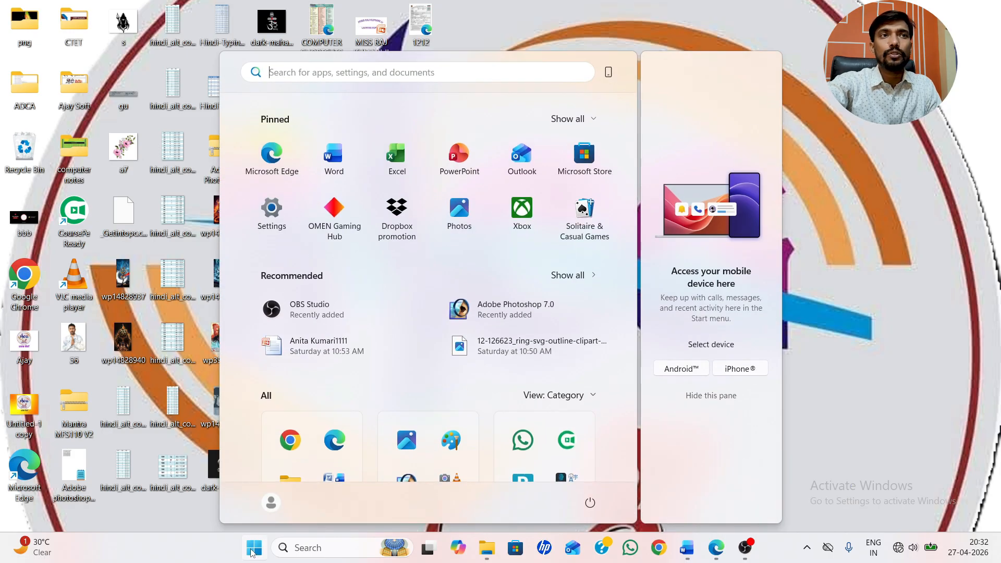
click(329, 164)
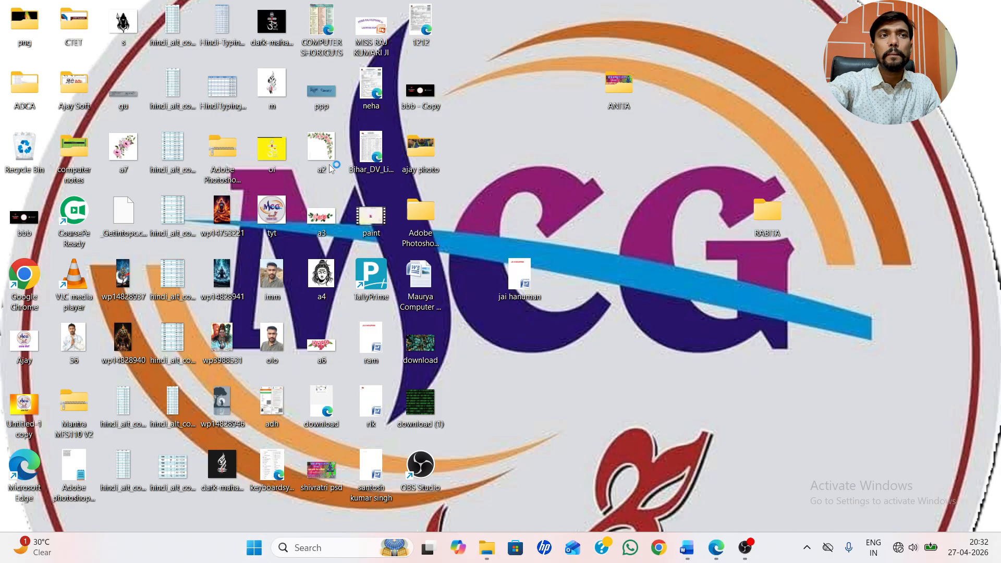
click(274, 216)
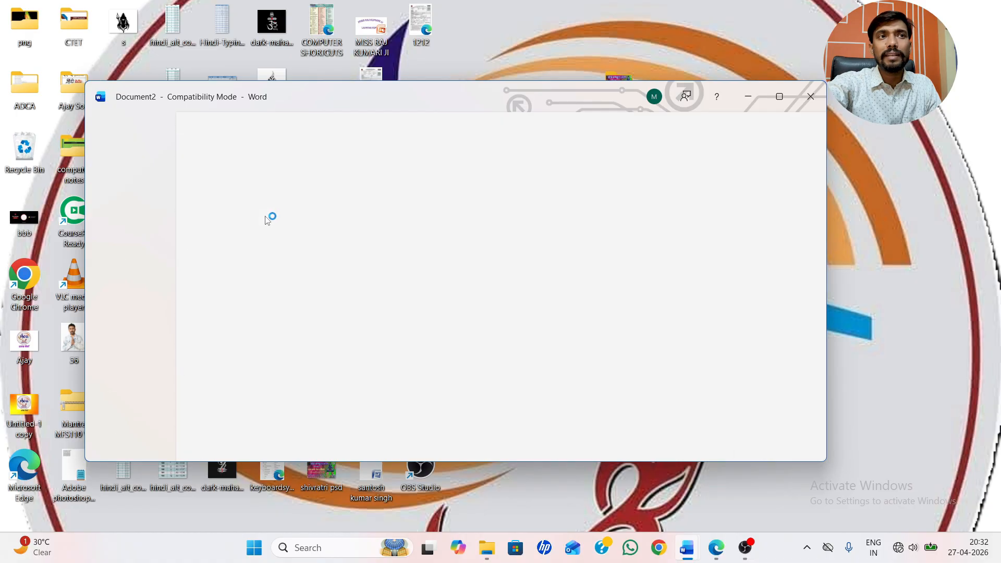
click(779, 97)
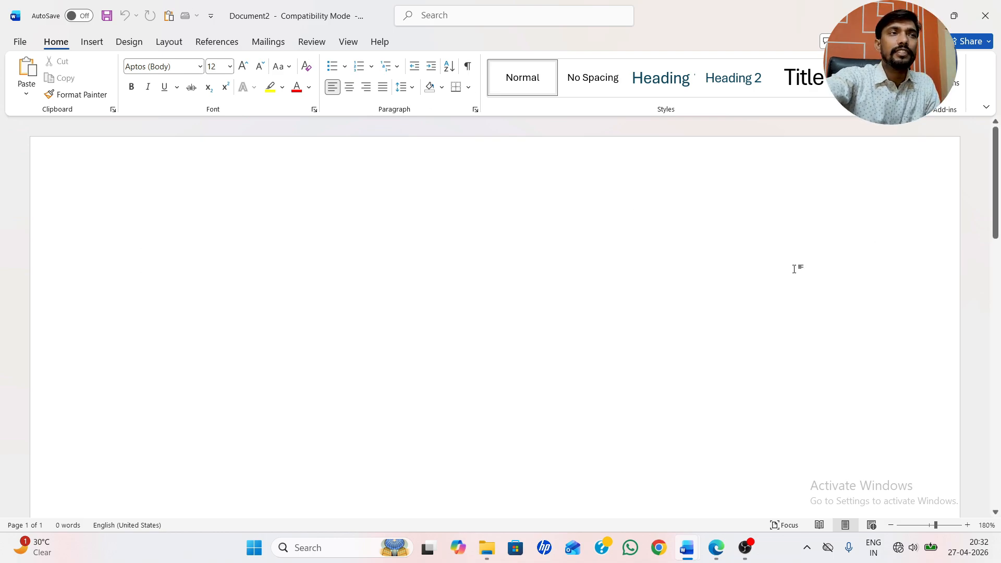
Step: Examine the commands offered under File, Home, Insert, Design, Layout, References, Mailings, Review, View and Help
click(19, 41)
click(16, 45)
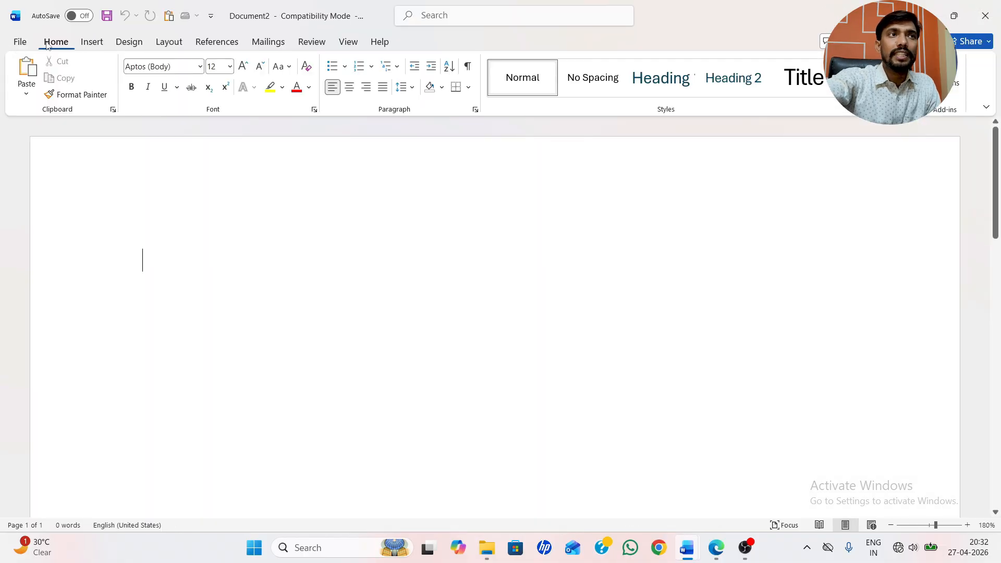
click(91, 42)
click(137, 43)
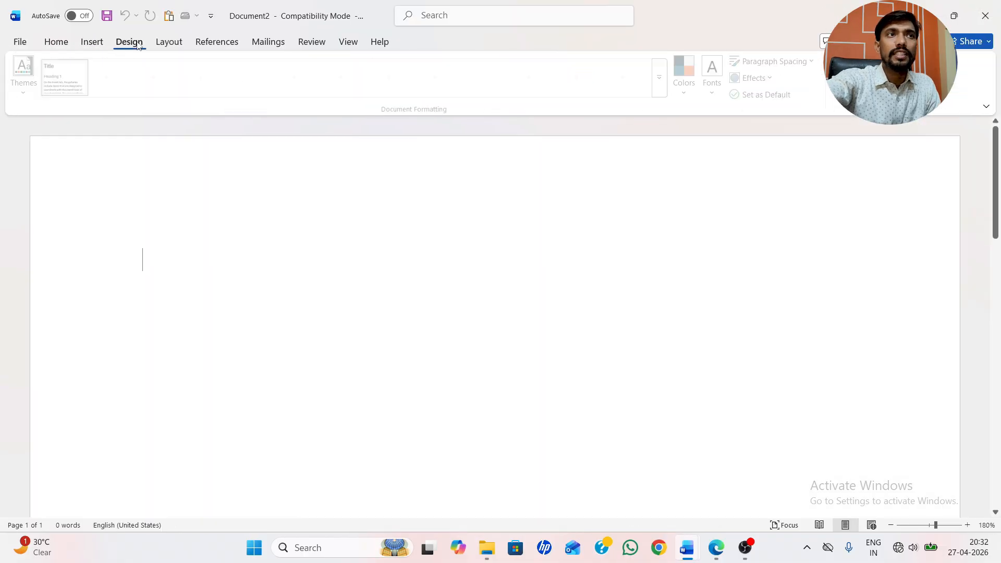
click(171, 44)
click(218, 47)
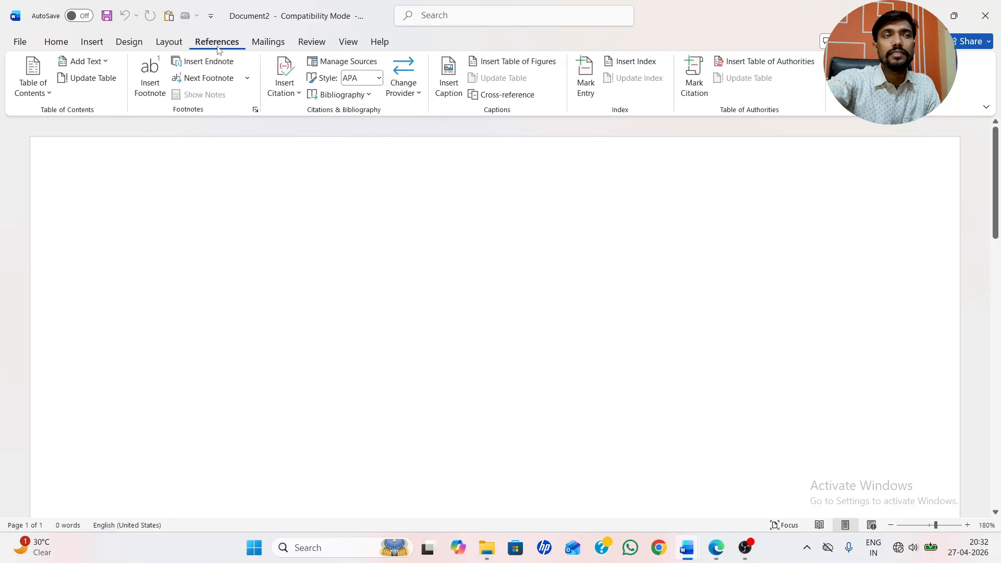
click(271, 45)
click(325, 45)
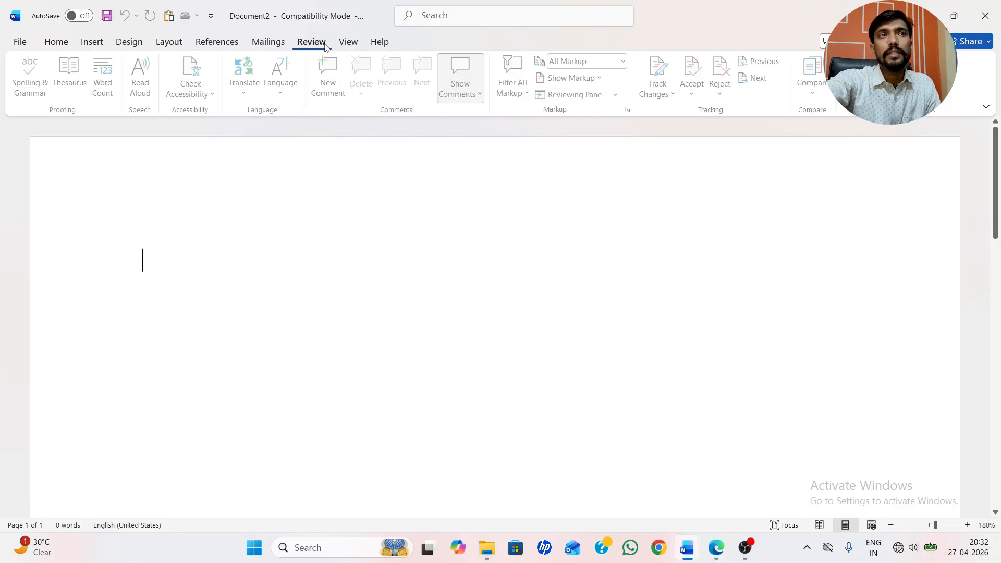
click(349, 45)
click(378, 47)
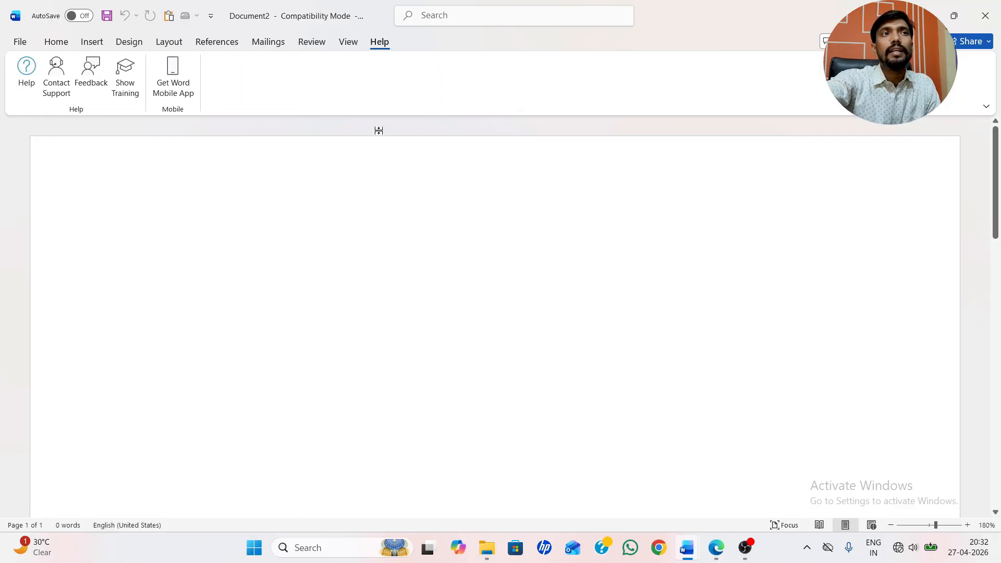
click(21, 41)
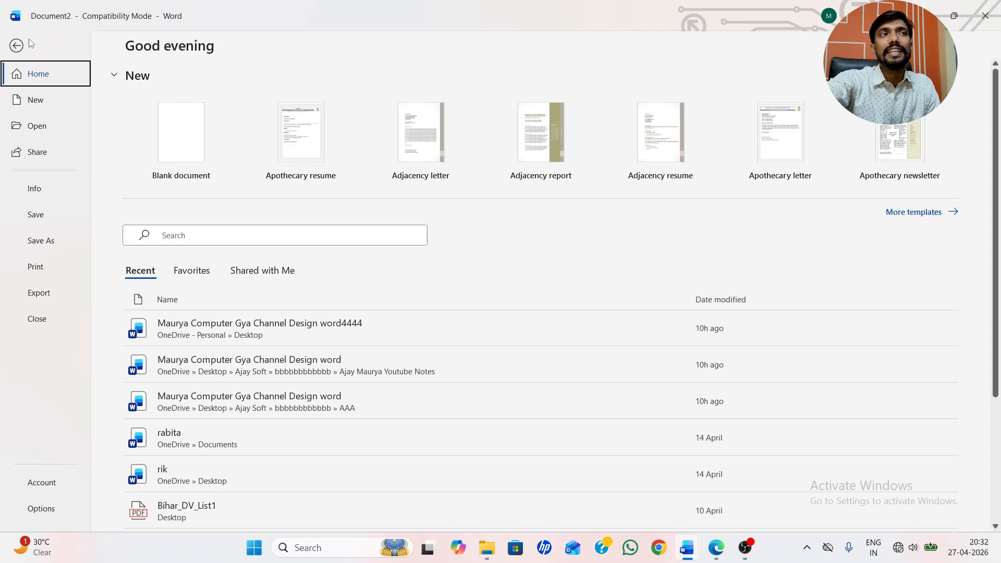
click(19, 46)
click(52, 43)
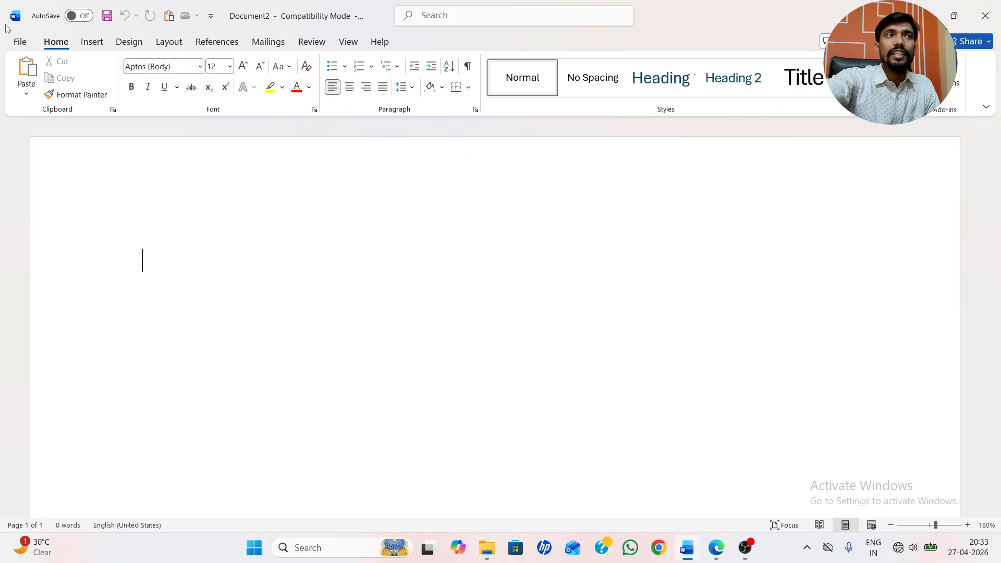
Step: Examine the document's Info, Save As, Print and Export options, and return to the blank page
click(19, 42)
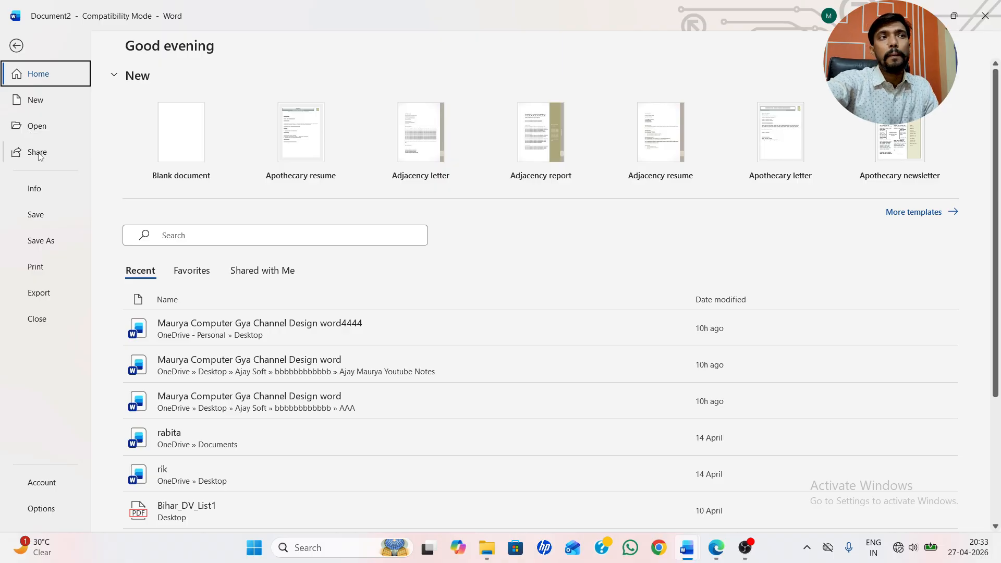
click(37, 190)
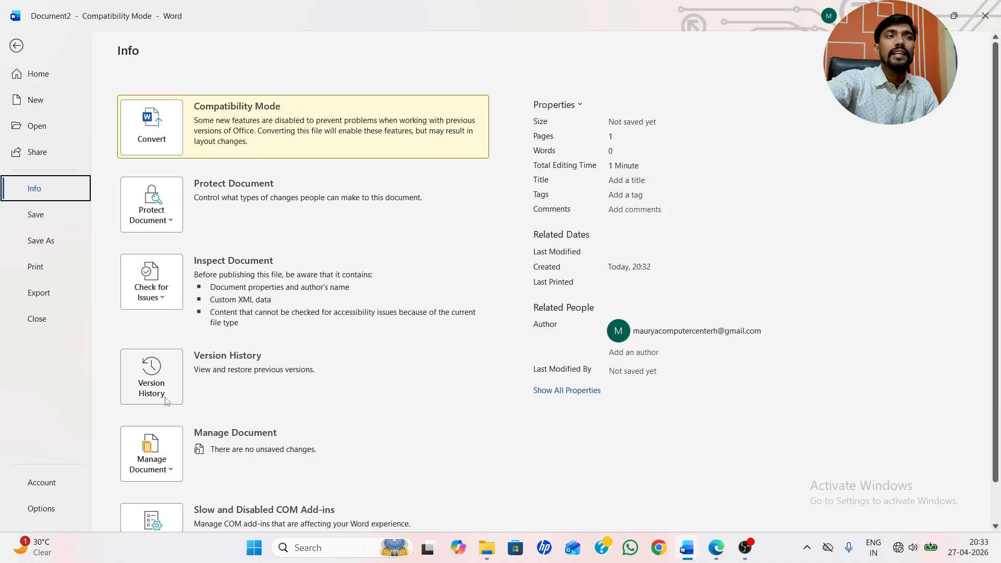
scroll(159, 418, down, 1)
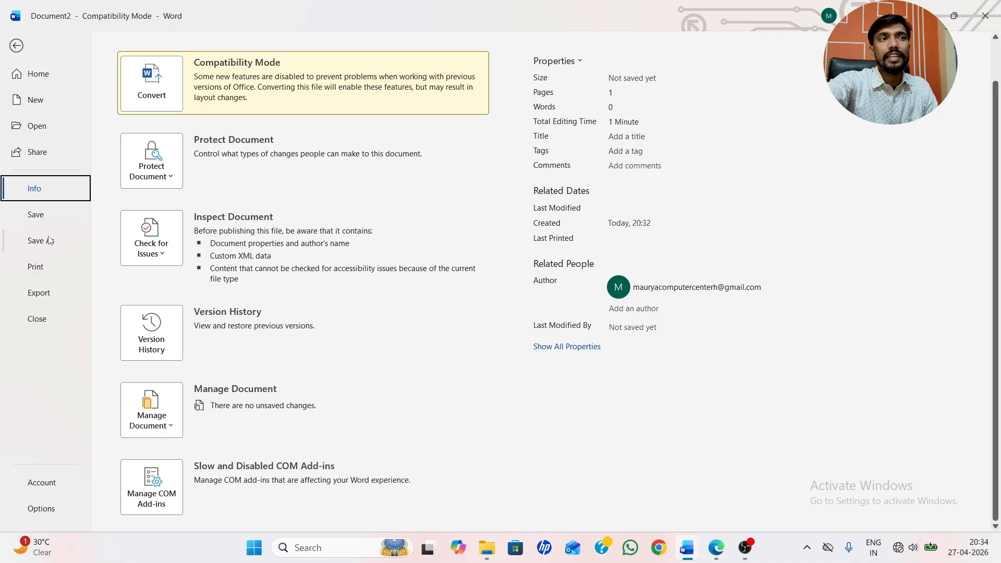
click(47, 219)
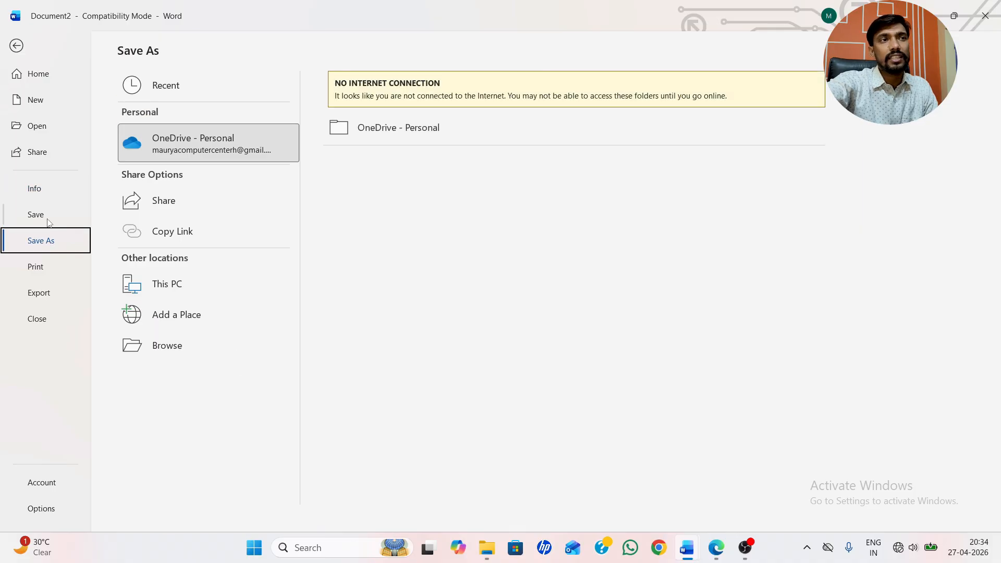
click(41, 268)
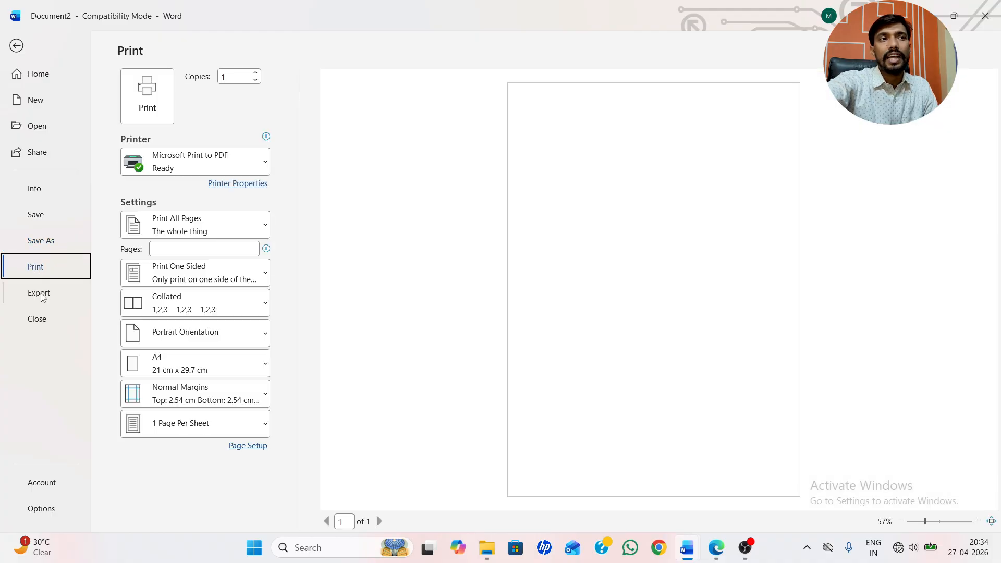
click(43, 296)
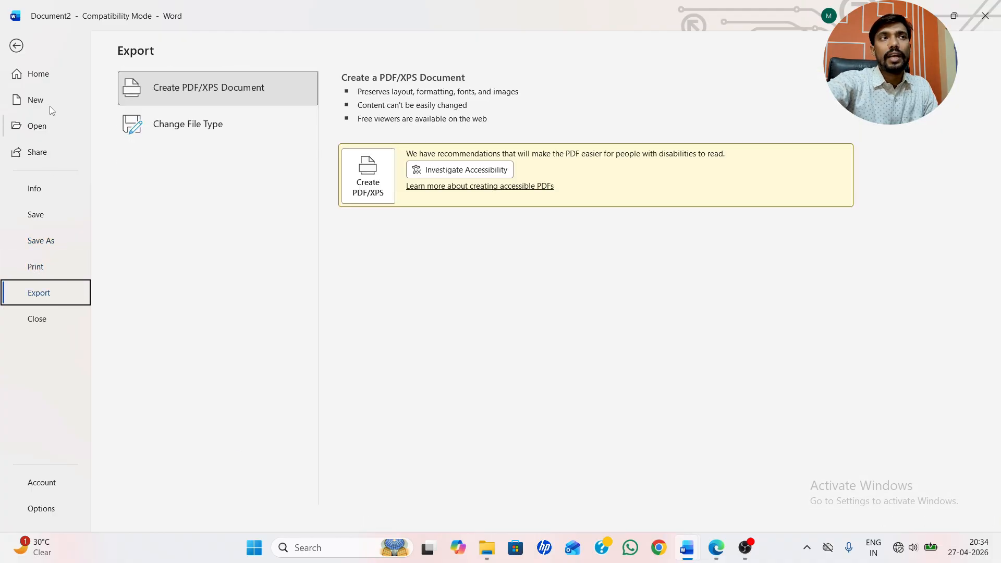
click(17, 46)
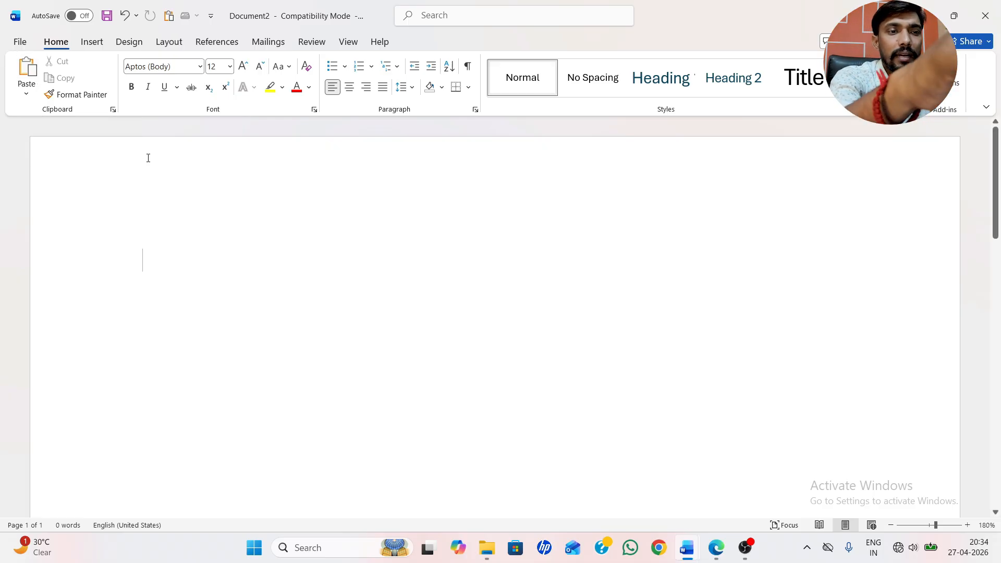
Step: Enter the text "Maurya computer gyan" on the first line of the blank document
text(ma)
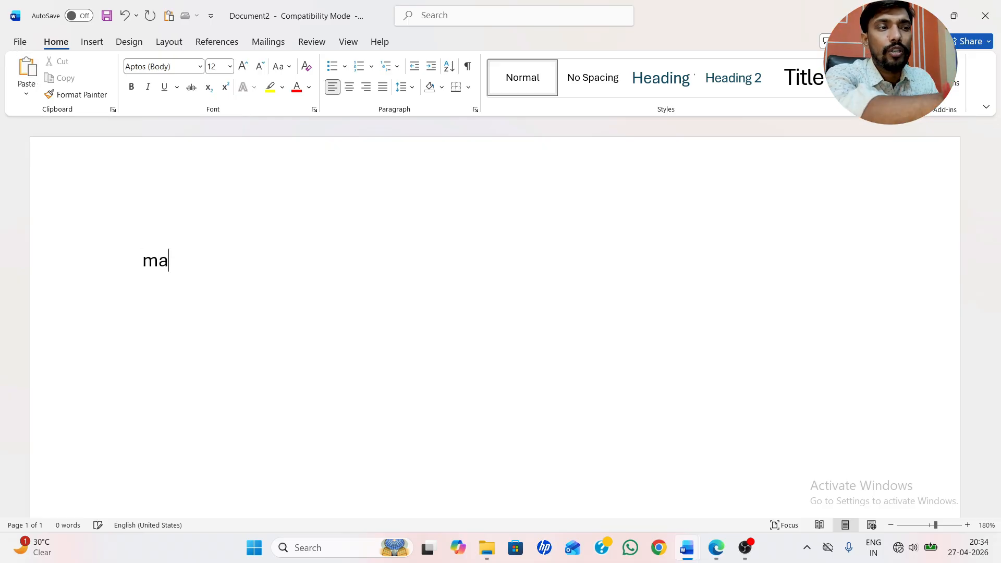
text(urya )
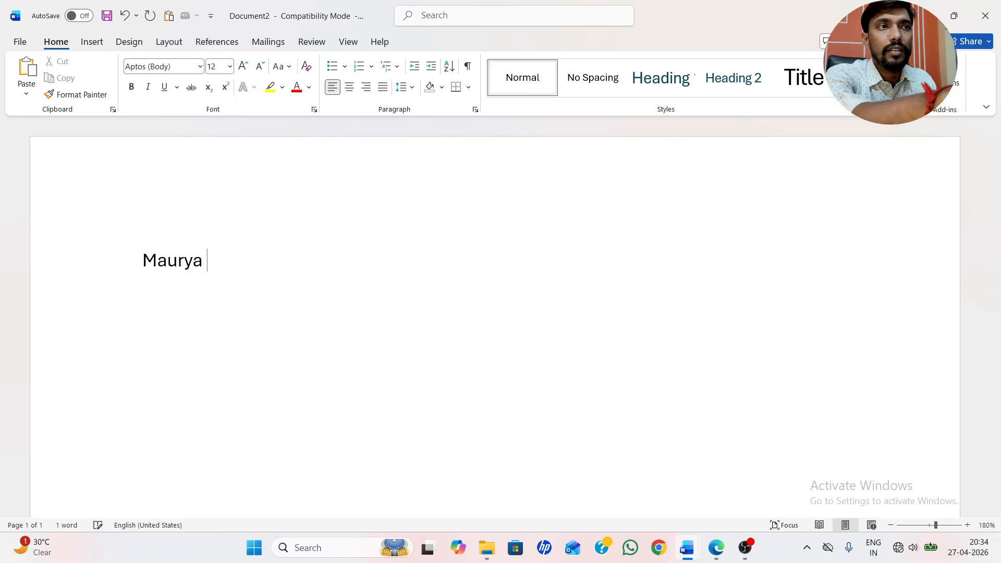
text(com)
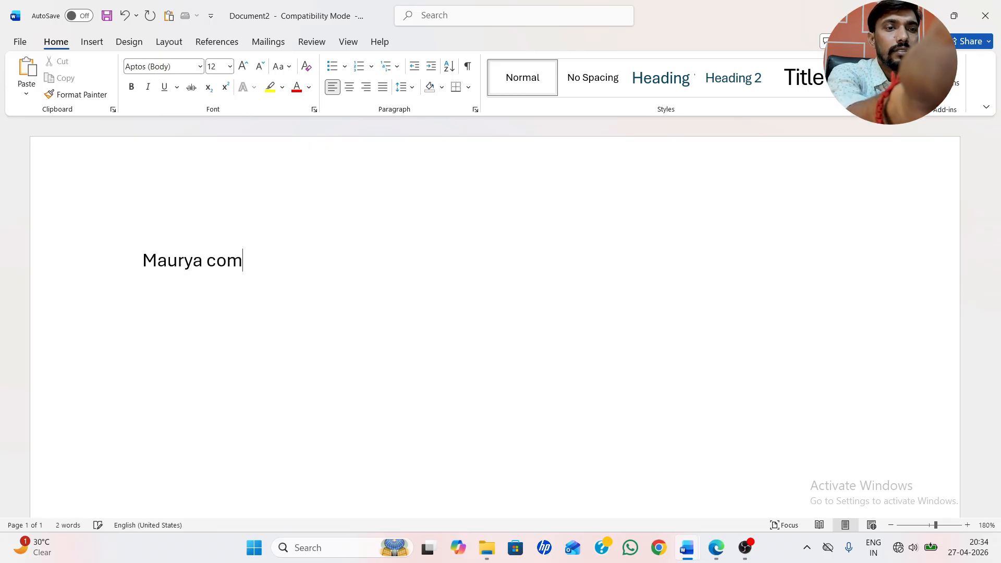
text(puter g)
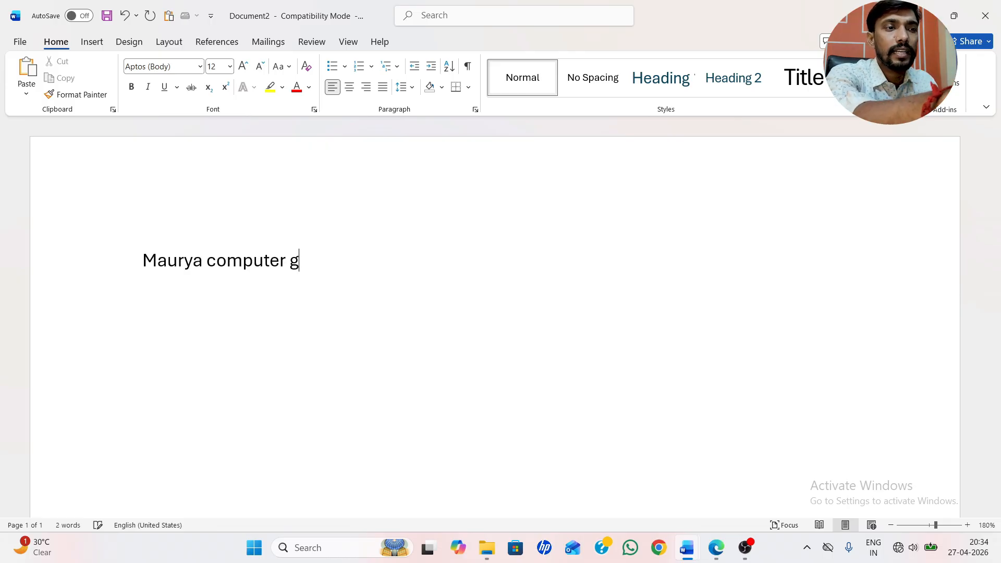
text(yan)
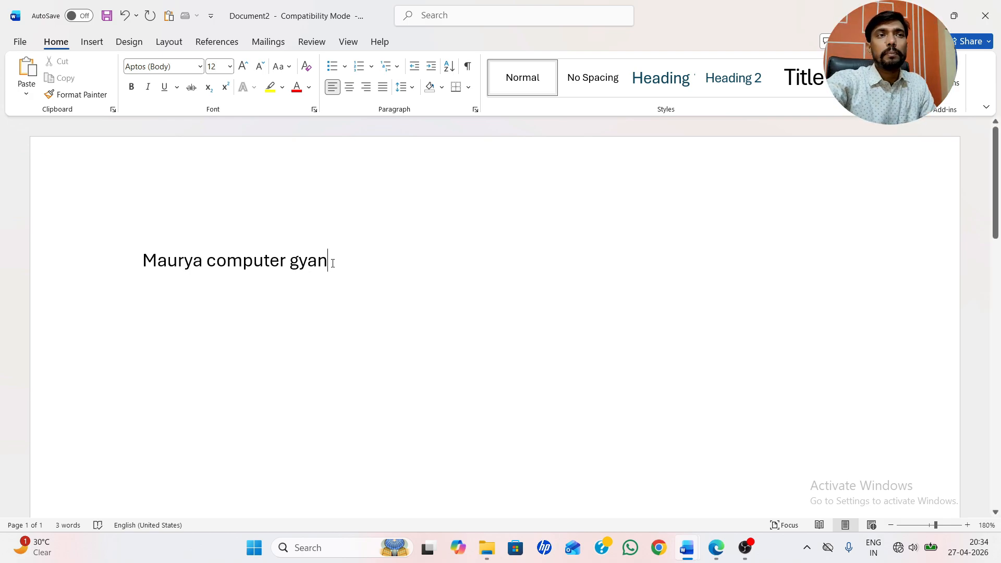
Step: Copy the "Maurya computer gyan" line and paste it repeatedly over itself to make eight identical lines
drag(333, 263, 152, 242)
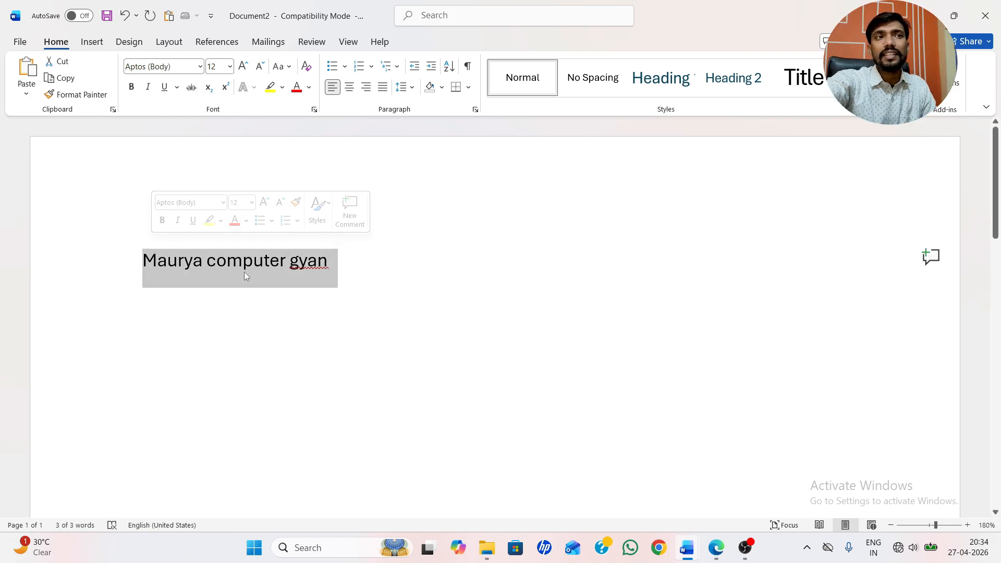
click(360, 265)
drag(360, 265, 143, 232)
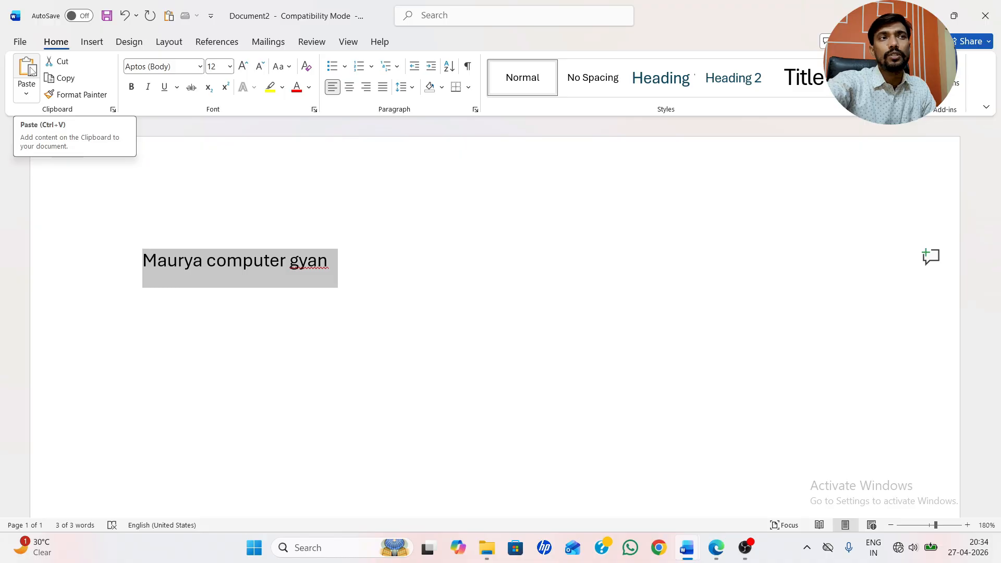
click(26, 73)
click(26, 73)
click(26, 73)
click(26, 73)
click(27, 73)
click(27, 73)
click(26, 73)
click(27, 73)
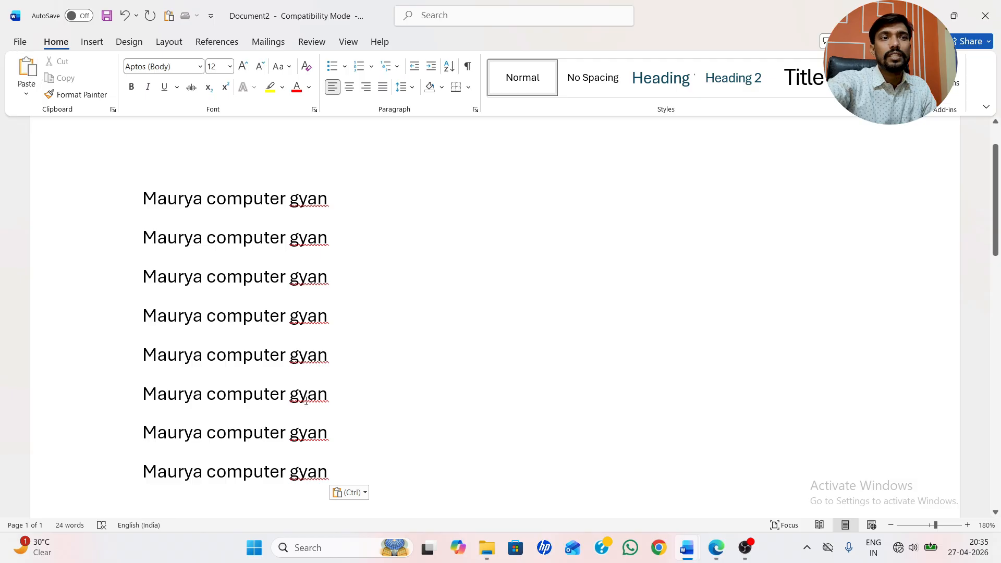
Step: Cut all eight "Maurya computer gyan" lines and paste the block back six times
drag(355, 474, 159, 147)
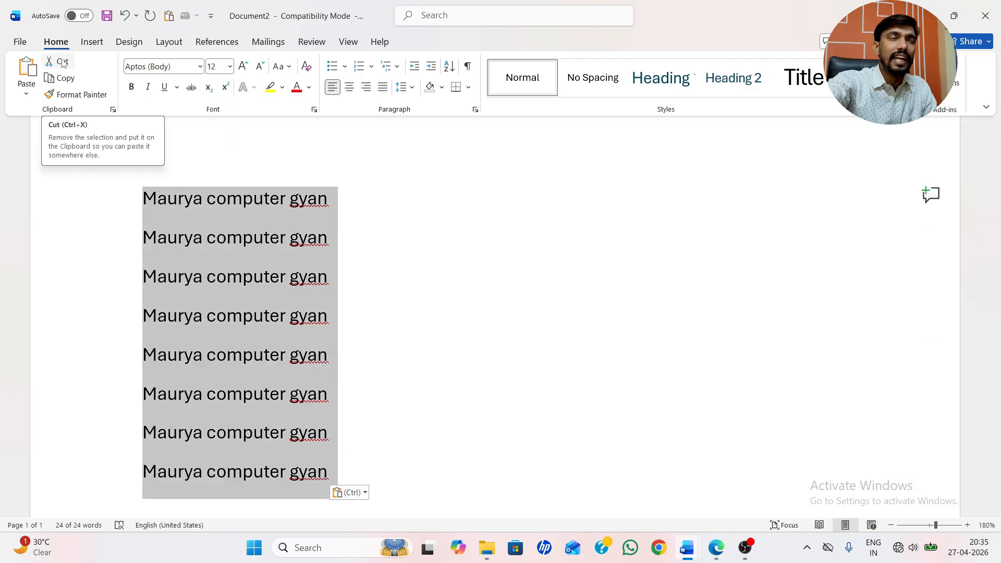
click(62, 62)
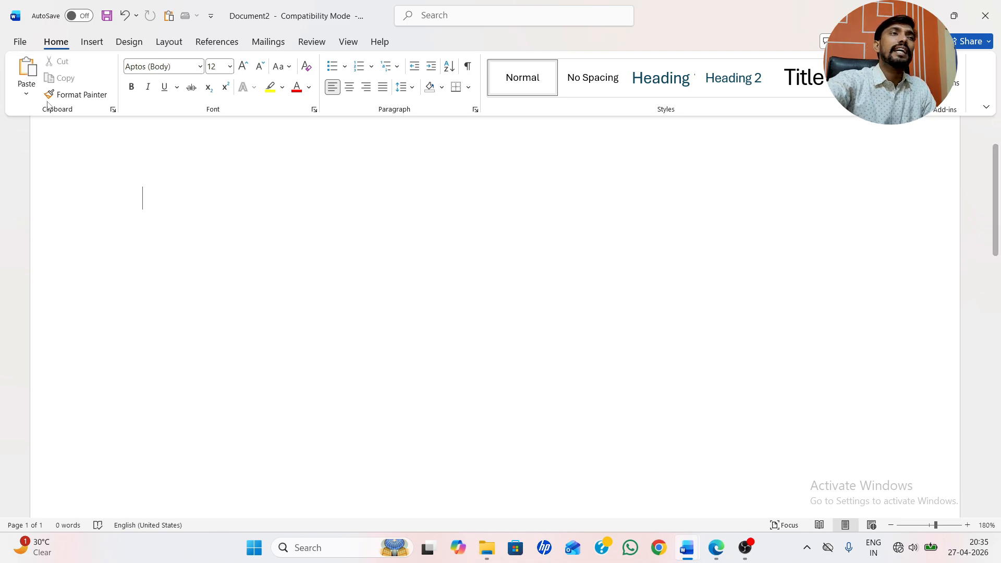
click(30, 69)
click(31, 70)
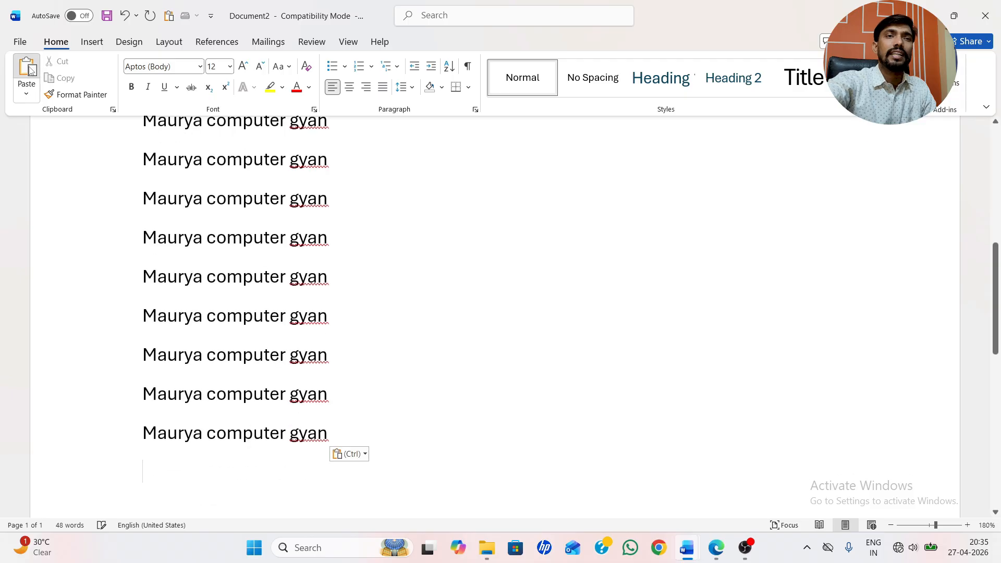
click(30, 69)
click(31, 70)
click(31, 69)
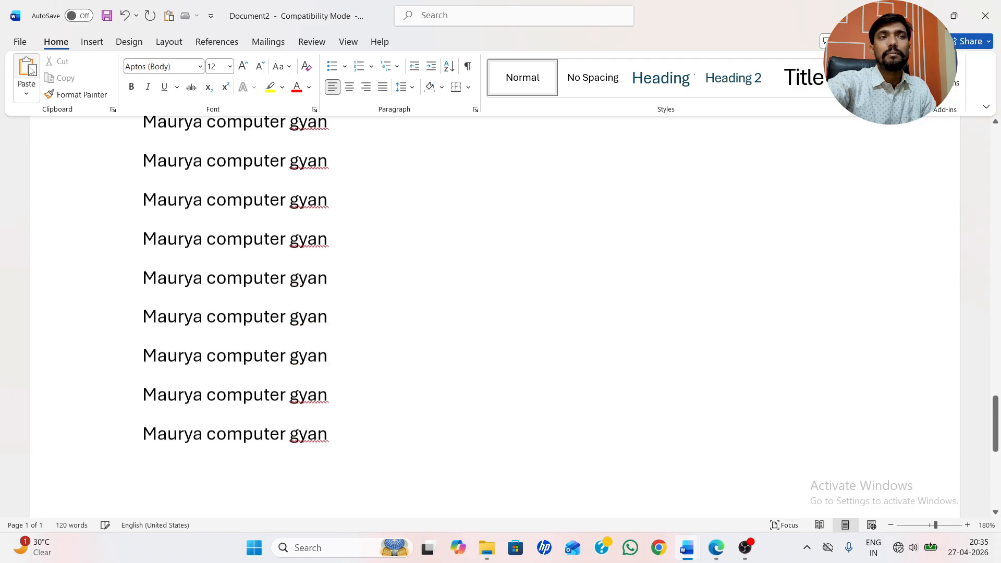
click(31, 71)
Step: Change the font of the first "Maurya computer gyan" line to Myriad Pro Light
scroll(199, 273, up, 15)
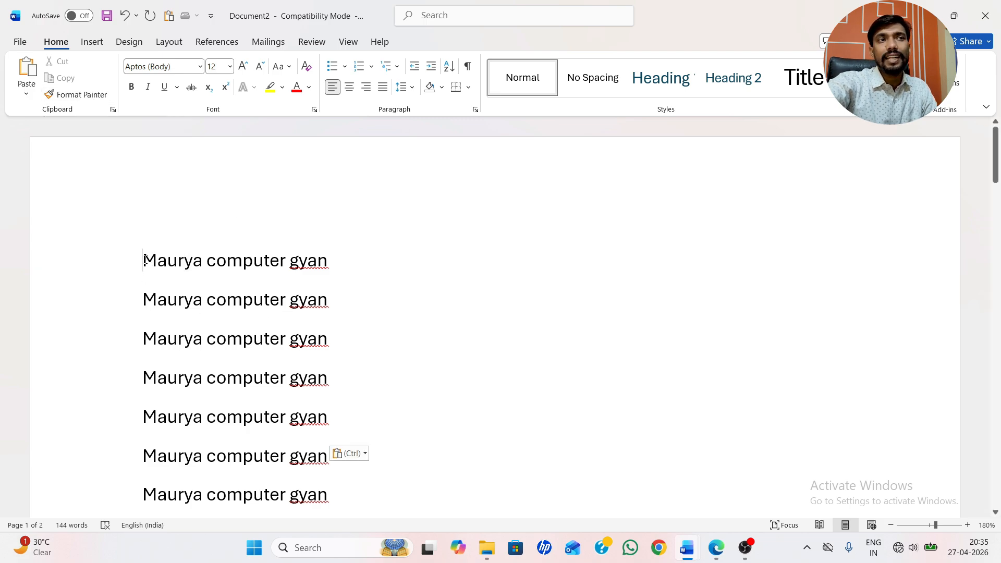
drag(143, 275, 338, 269)
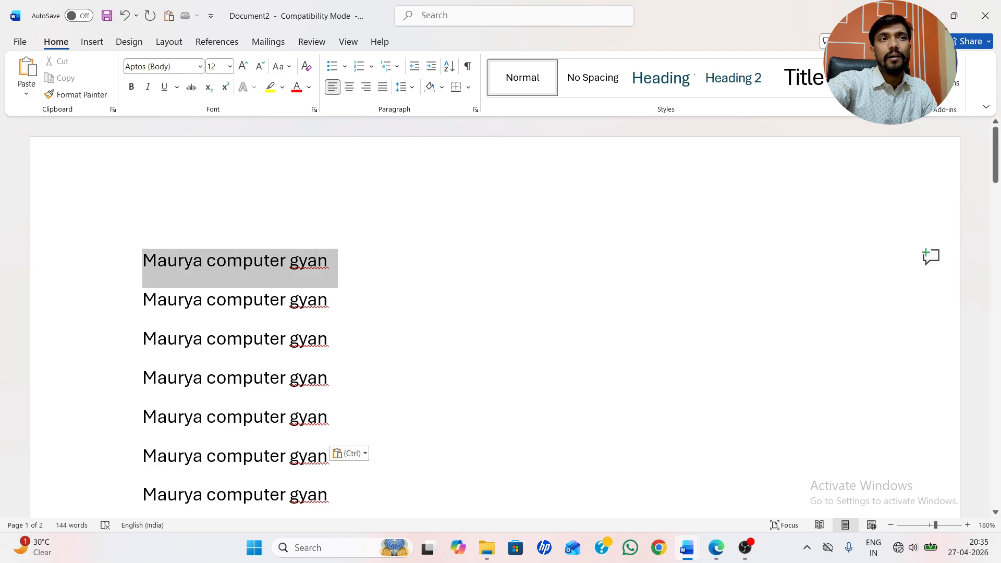
click(200, 66)
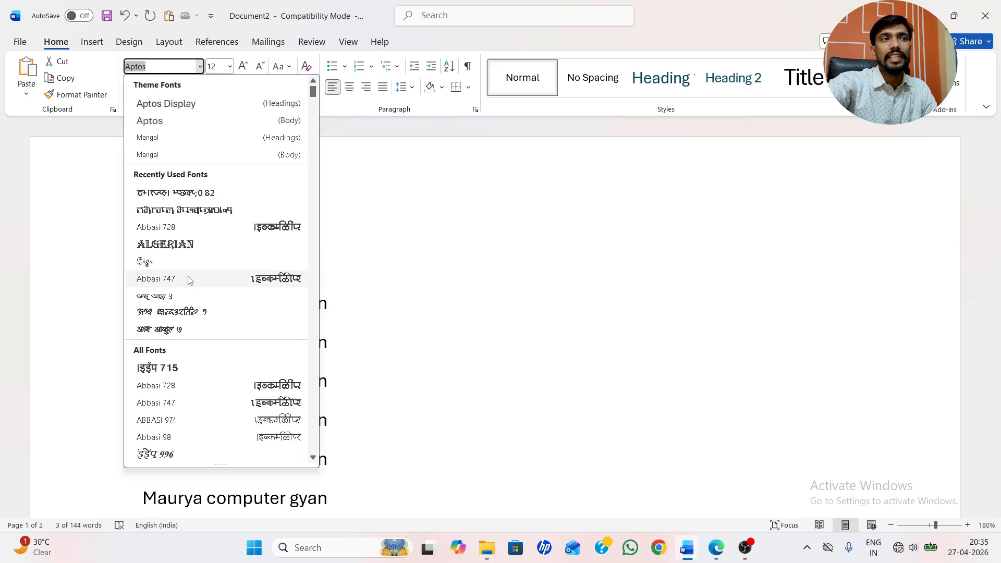
scroll(185, 365, down, 15)
scroll(183, 359, down, 20)
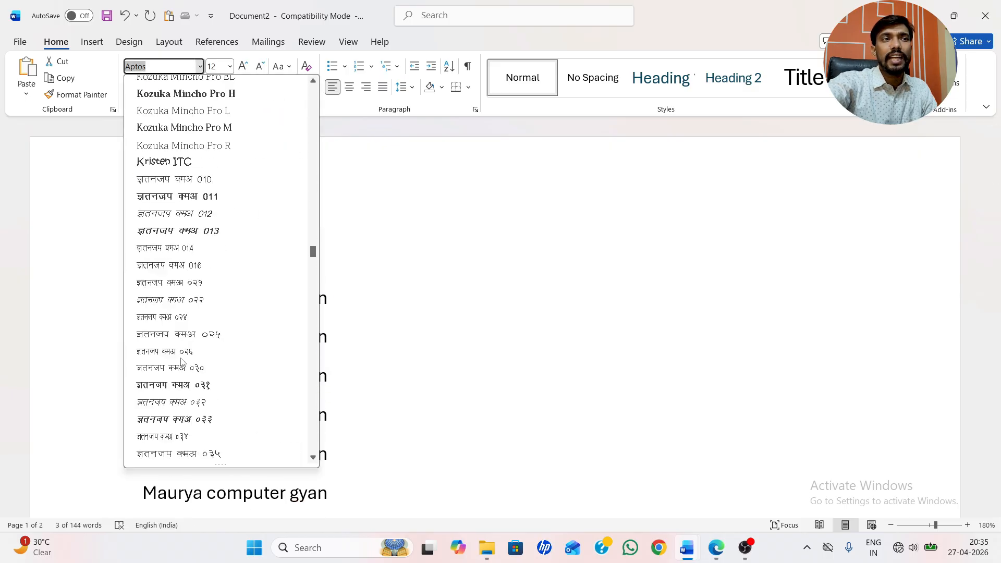
scroll(184, 349, up, 10)
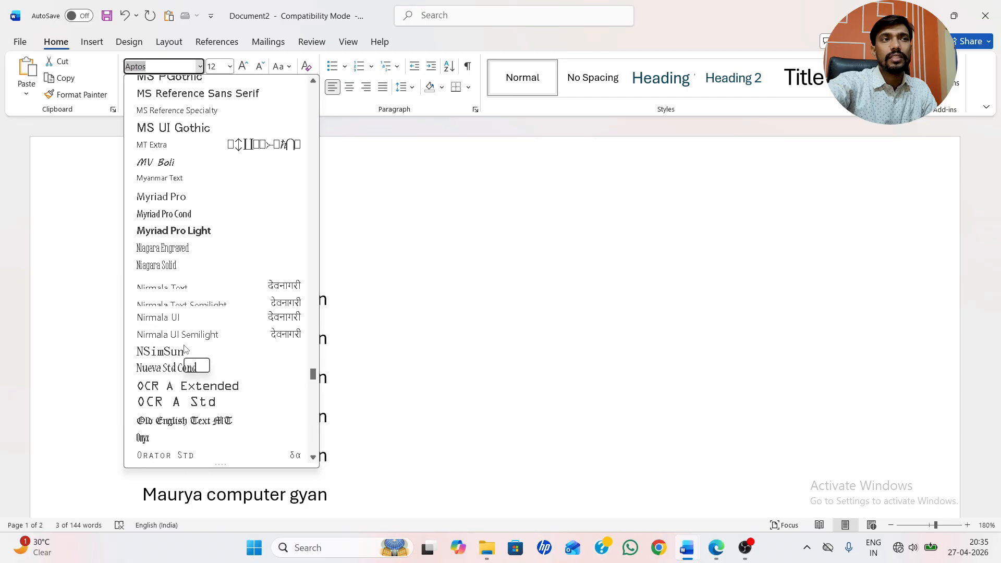
click(190, 233)
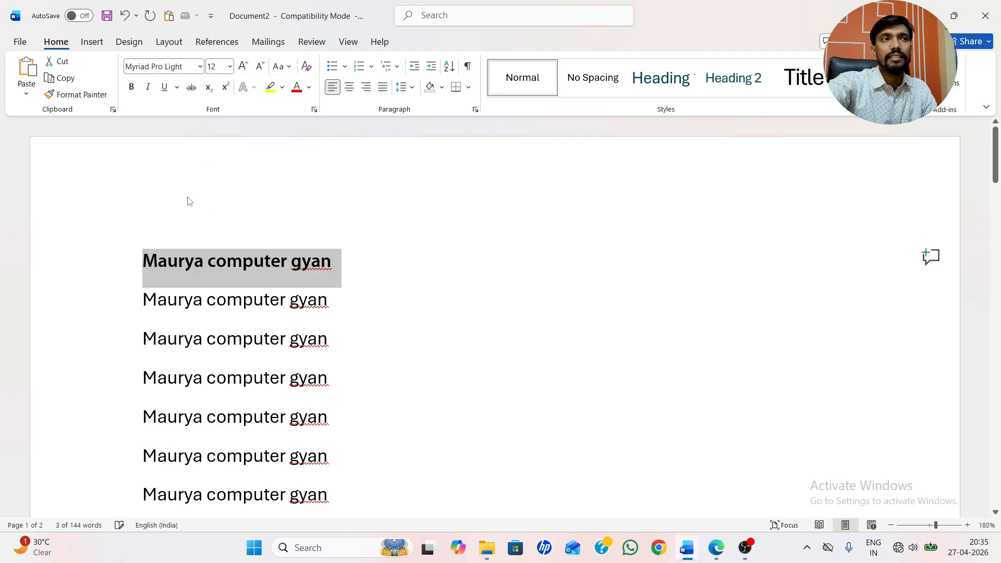
Step: Make the first "Maurya computer gyan" line bold and italic, and color its text red
click(148, 87)
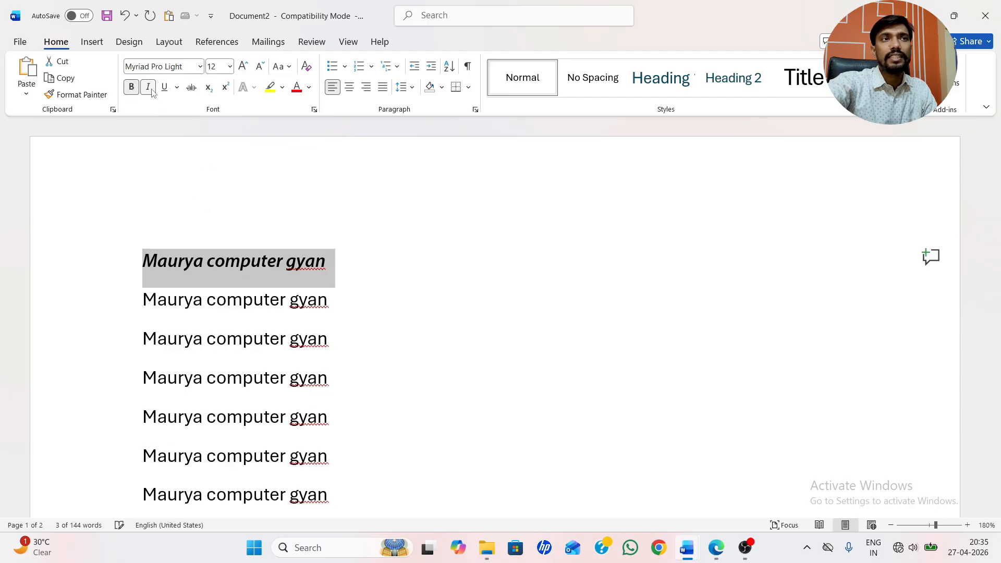
click(297, 87)
click(392, 215)
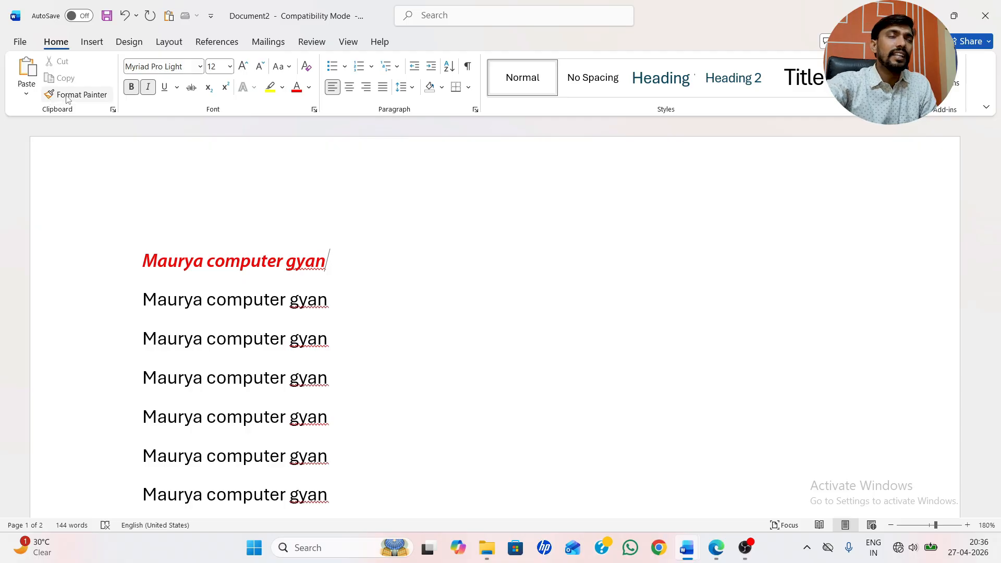
Step: Copy the first line's formatting with Format Painter onto the next six "Maurya computer gyan" lines
scroll(199, 283, down, 5)
scroll(199, 283, up, 5)
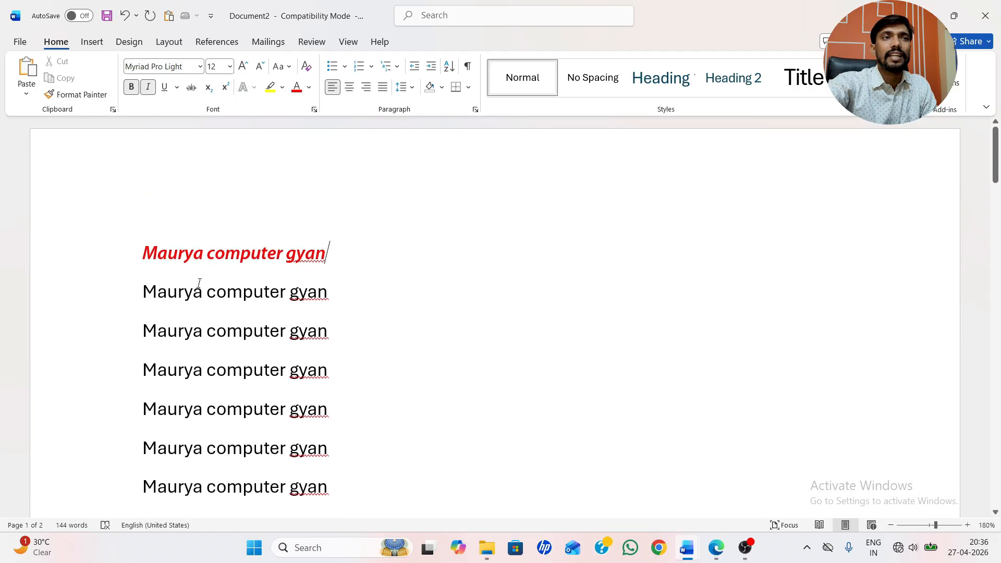
double_click(150, 259)
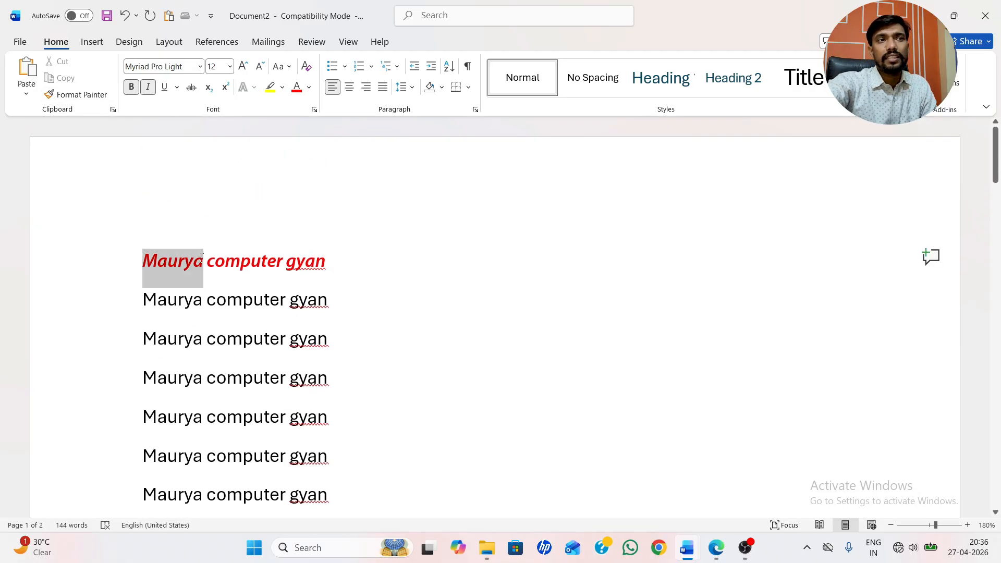
click(77, 96)
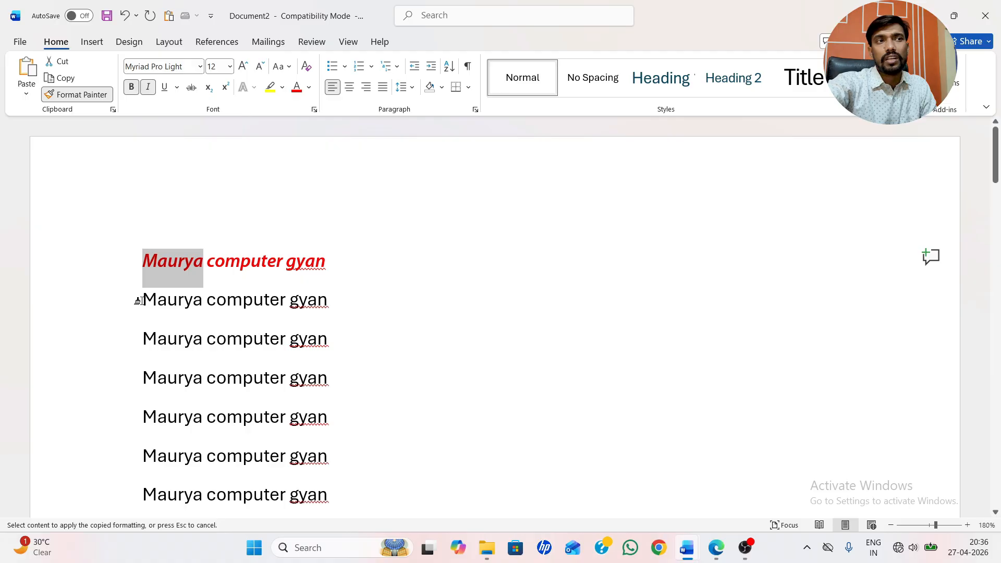
mouse_move(138, 301)
mouse_down()
mouse_move(259, 473)
mouse_move(308, 506)
mouse_move(327, 501)
mouse_up()
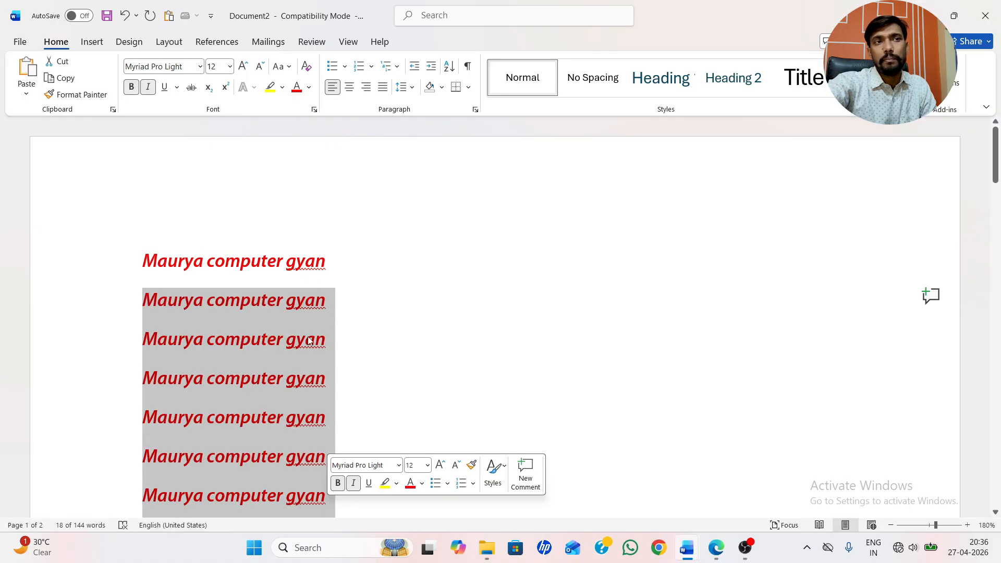
click(352, 349)
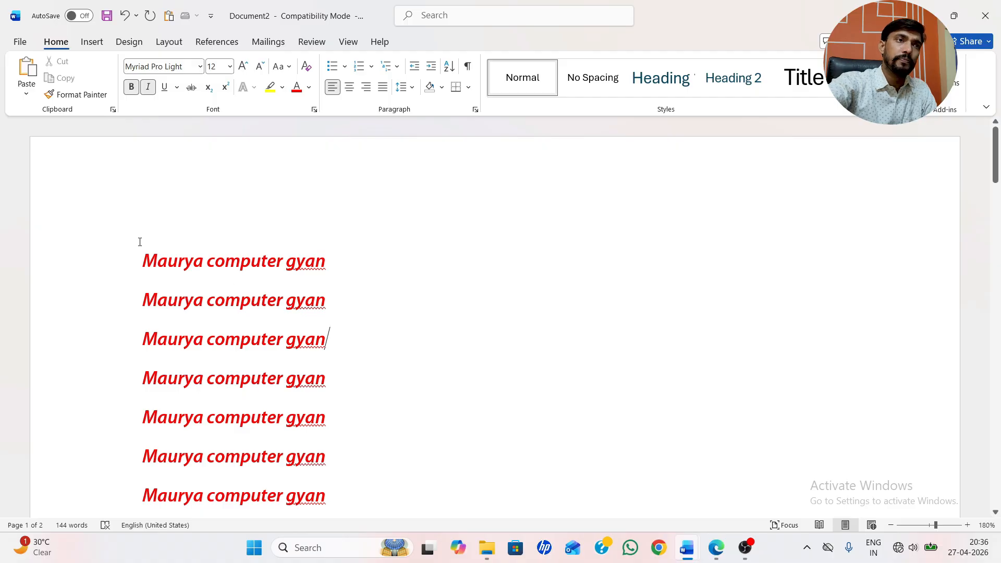
Step: Remove bold and italic from the first four lines, and switch underline on and off for them
drag(148, 257, 337, 389)
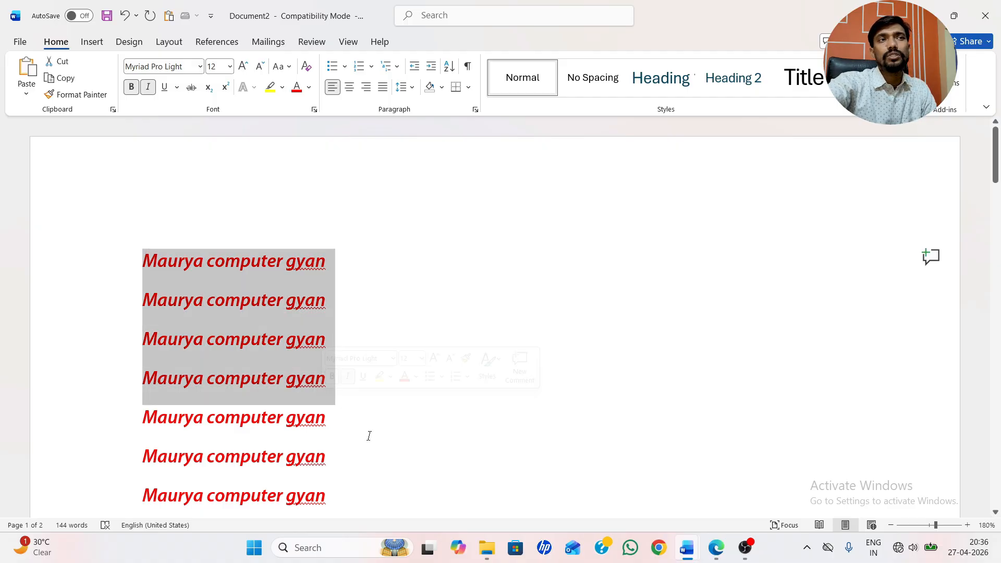
click(148, 87)
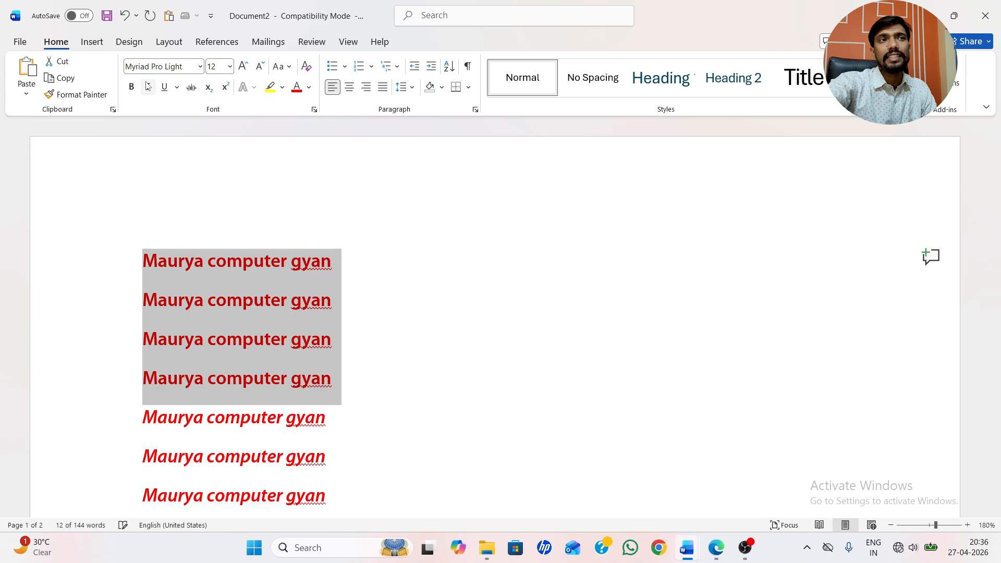
click(164, 87)
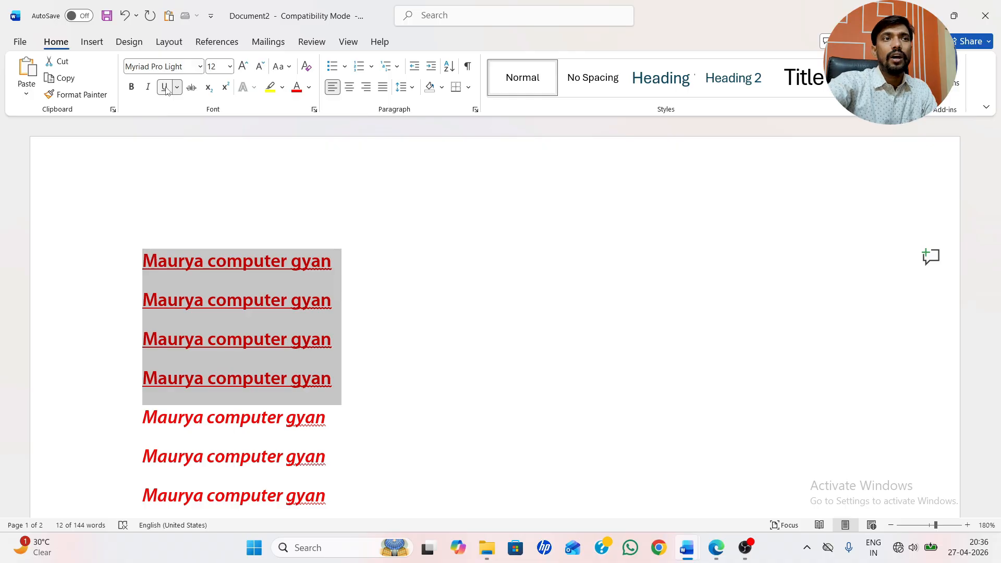
click(165, 87)
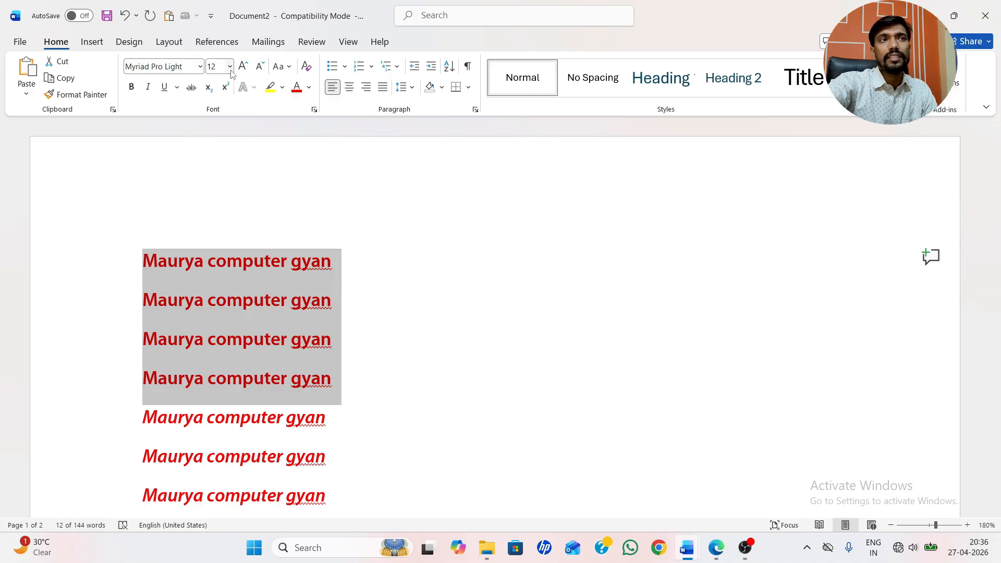
Step: Increase the font size of the first four lines stepwise to 28
click(247, 73)
click(247, 73)
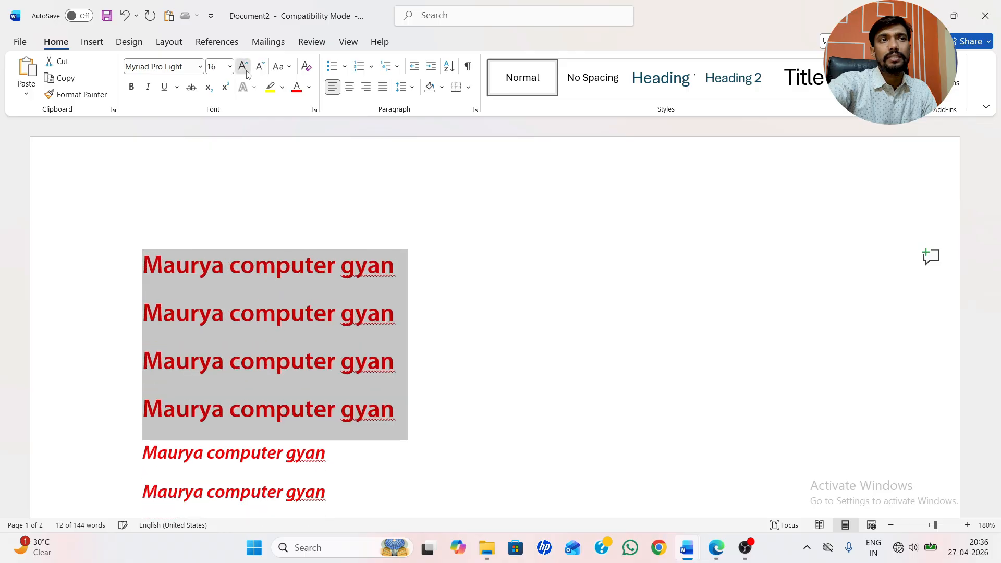
click(246, 73)
click(246, 73)
click(247, 73)
click(247, 73)
click(247, 73)
click(247, 73)
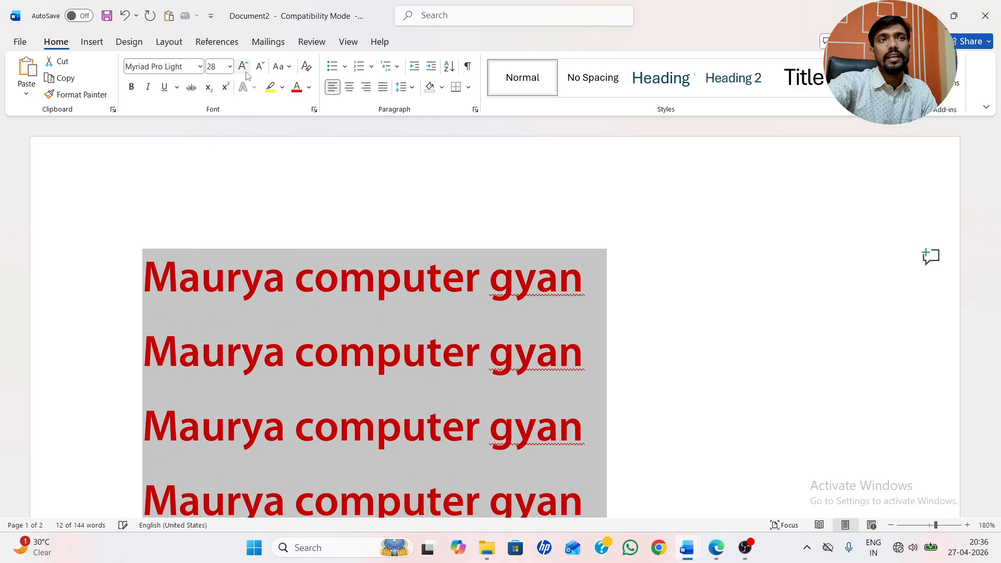
Step: Change the font of only the first line to the Mangal (Headings) theme font
click(225, 276)
drag(145, 277, 605, 286)
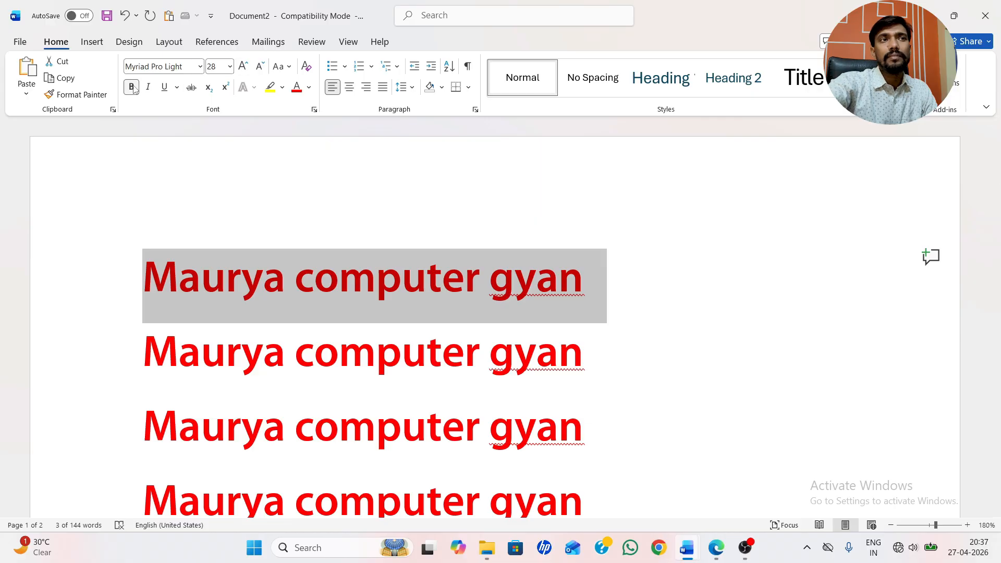
click(200, 66)
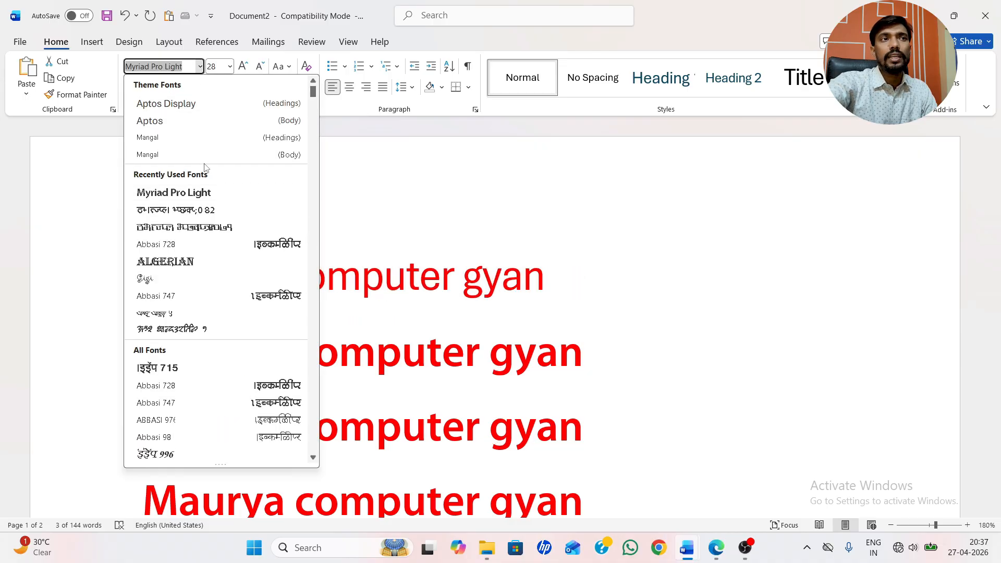
click(170, 138)
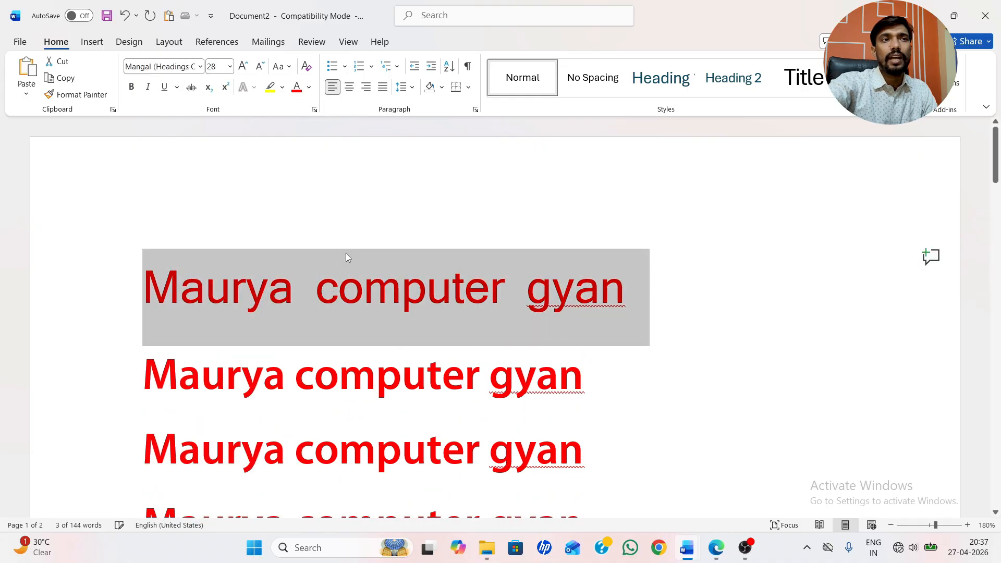
Step: Try bold and italic on the first line, switching each on and off again
click(132, 91)
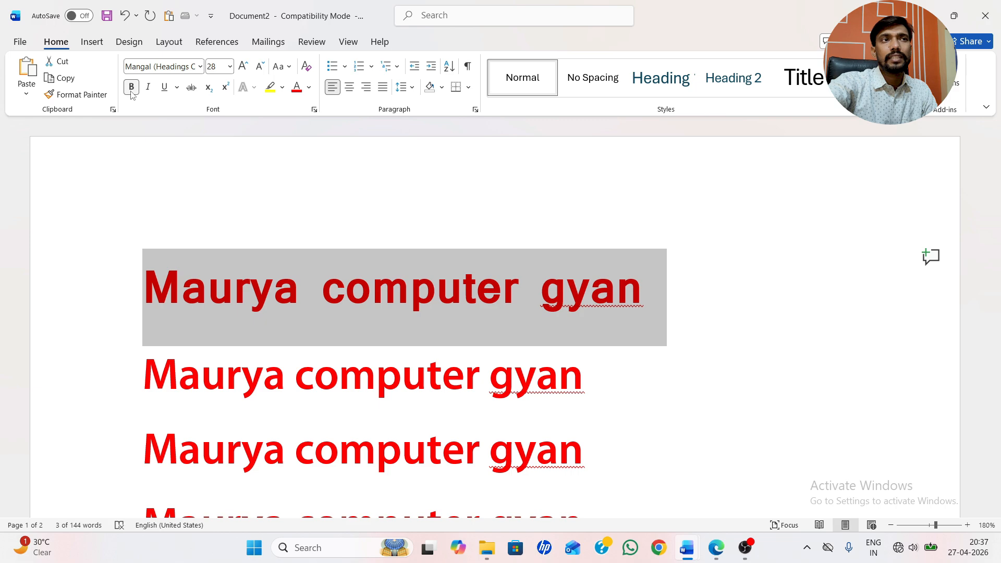
click(131, 88)
click(131, 88)
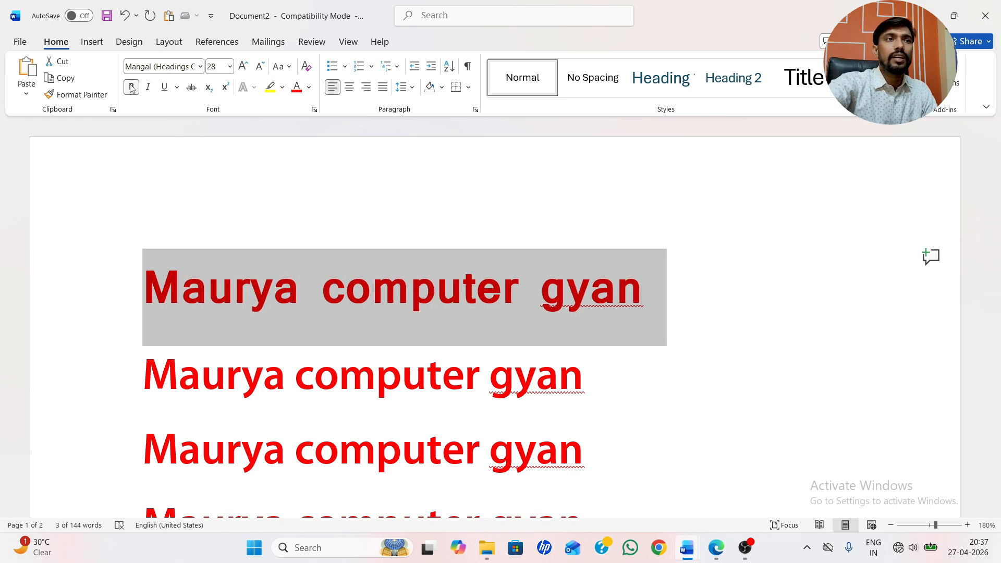
click(132, 88)
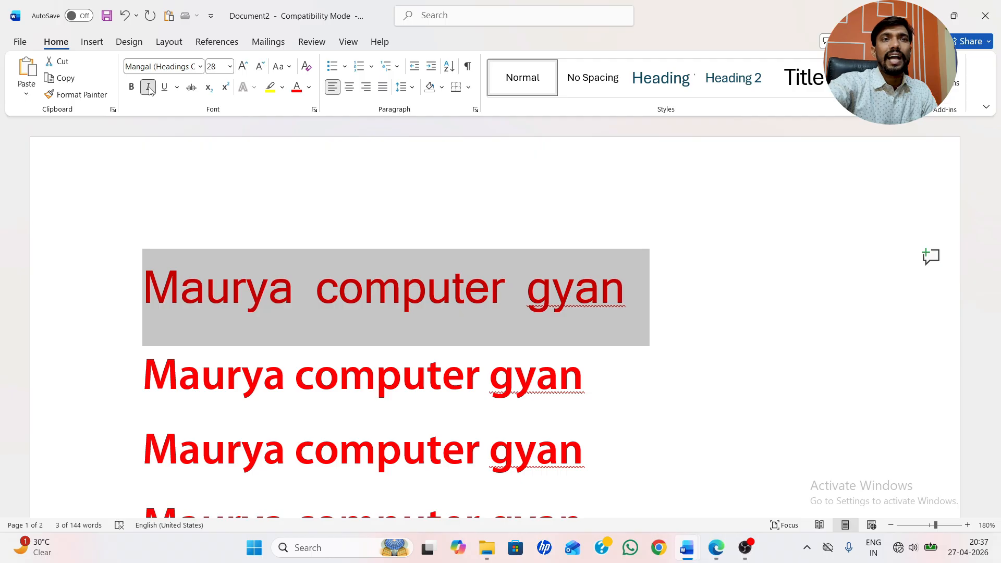
click(148, 88)
click(149, 88)
click(148, 88)
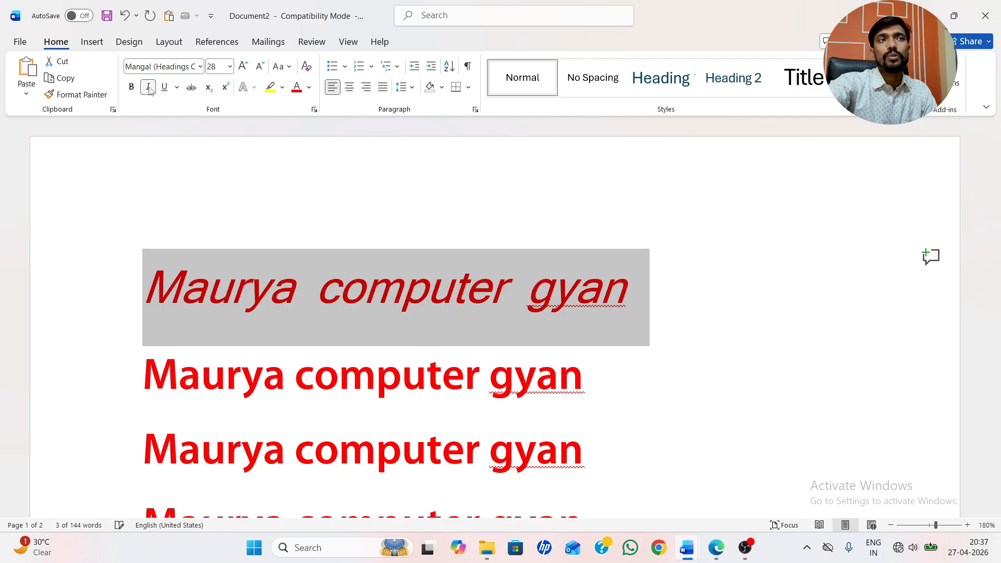
click(149, 88)
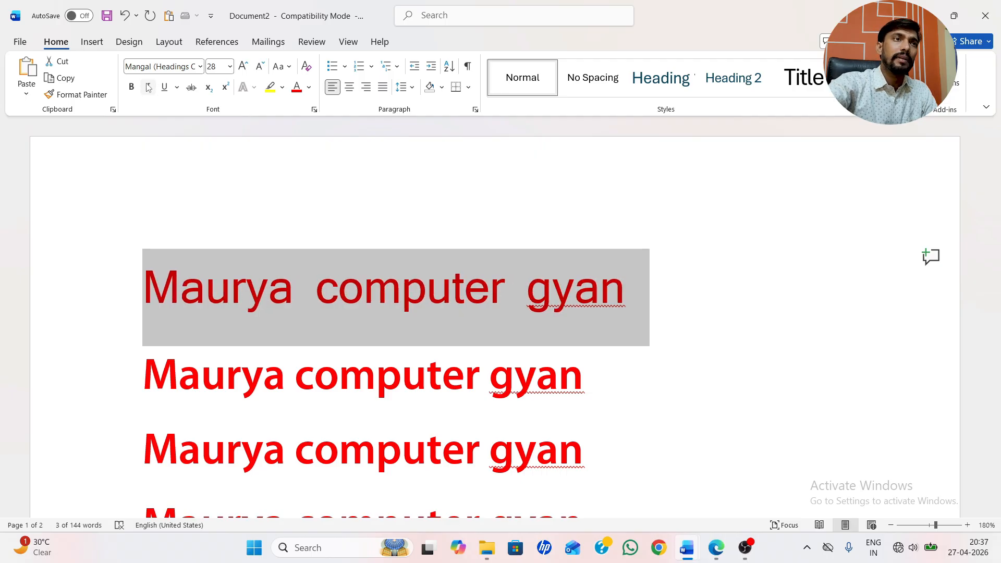
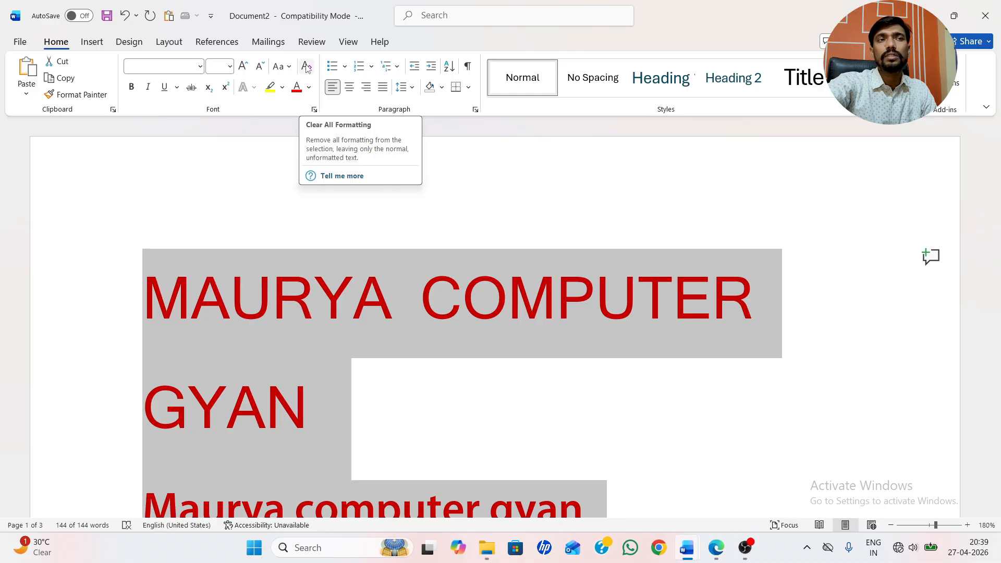
Step: Clear all formatting from the entire document's text
click(307, 69)
click(420, 273)
scroll(312, 329, down, 3)
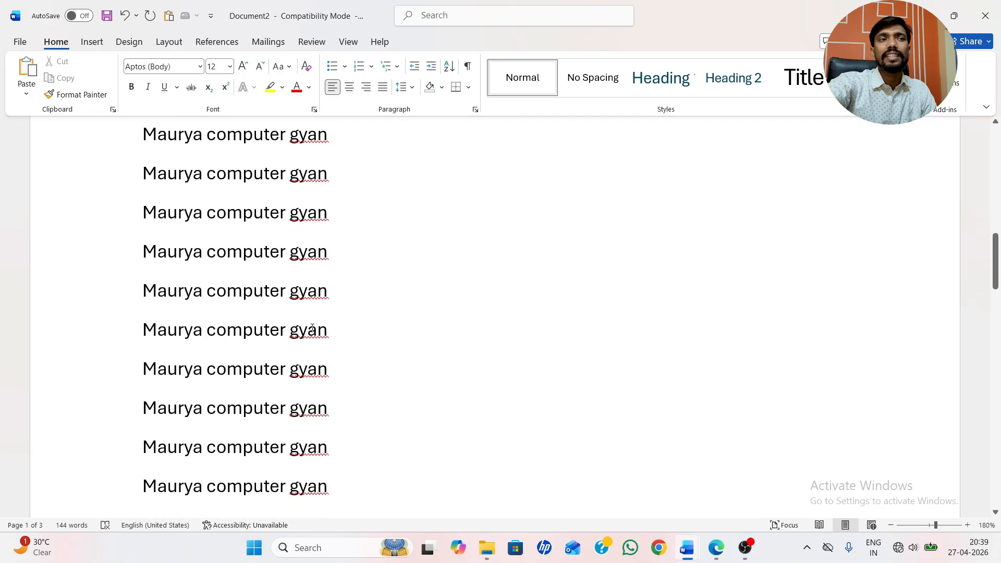
scroll(312, 330, up, 4)
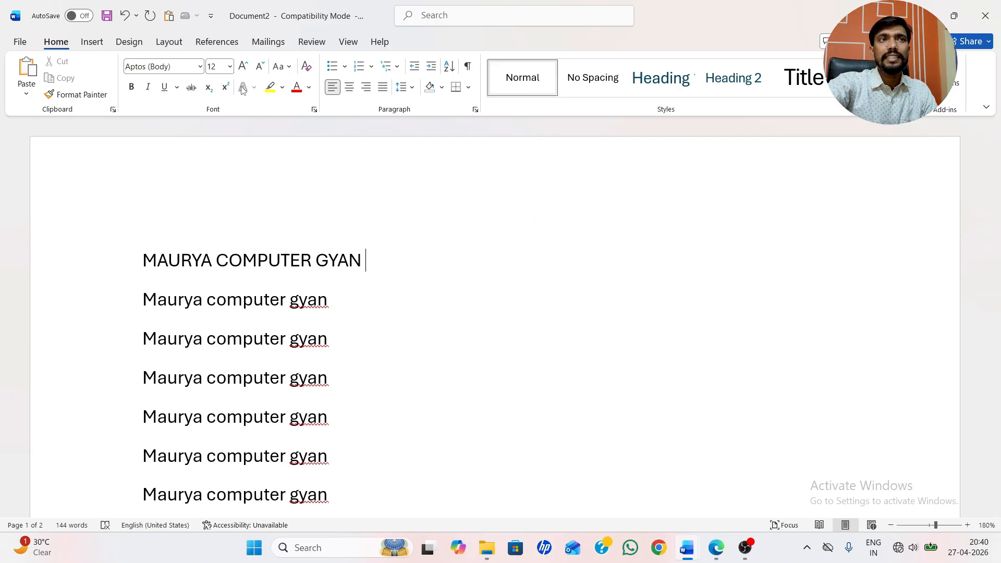
Step: Highlight the "MAURYA COMPUTER GYAN" line in blue
drag(146, 260, 373, 263)
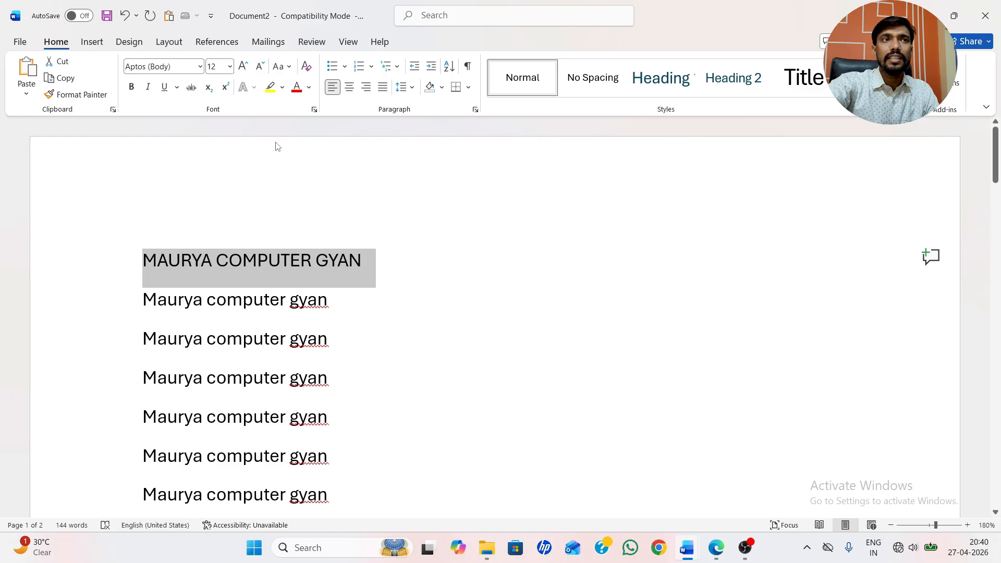
click(282, 87)
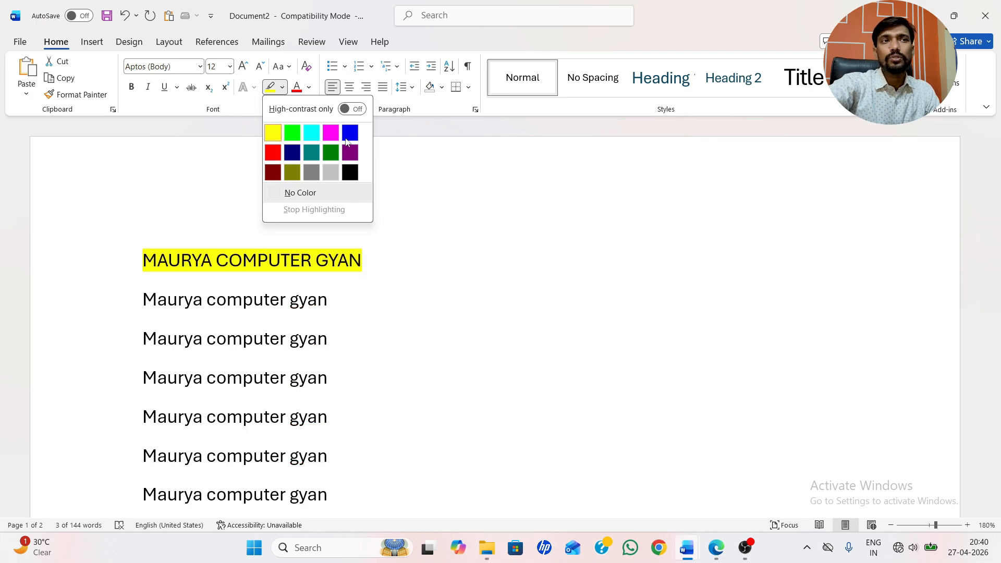
click(356, 135)
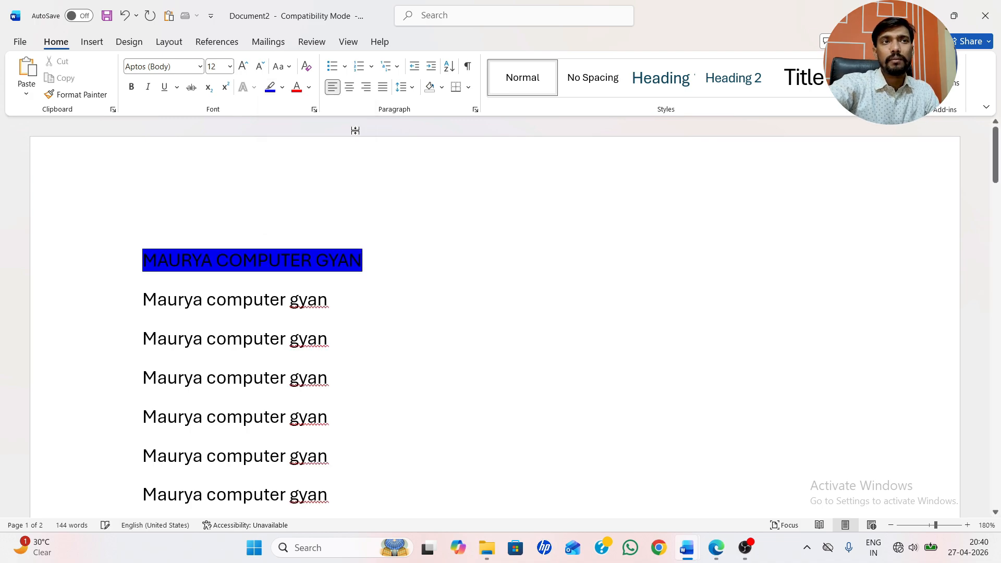
Step: Highlight the "MAURYA COMPUTER GYAN" line in yellow with the text highlighter
click(282, 88)
click(272, 132)
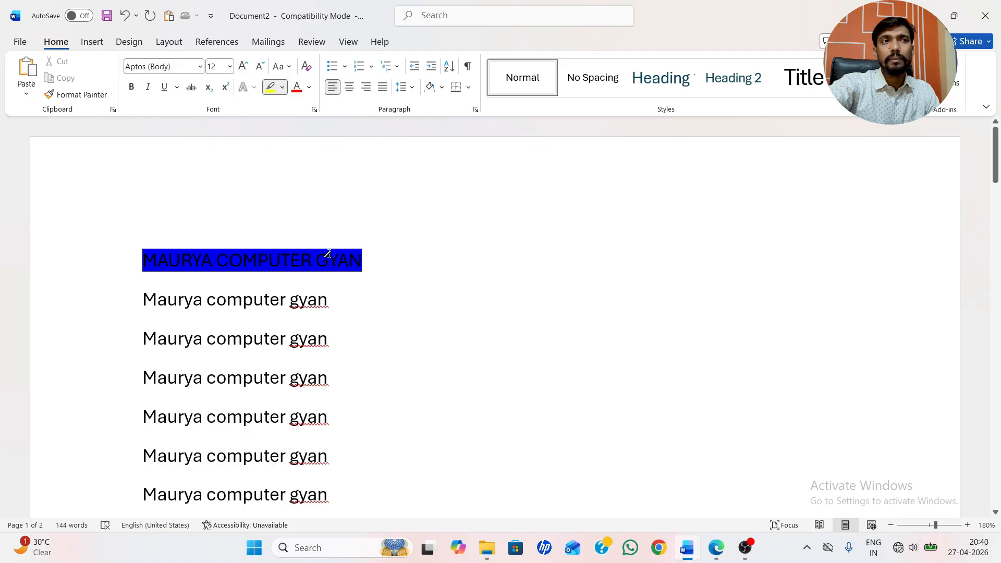
drag(360, 261, 145, 256)
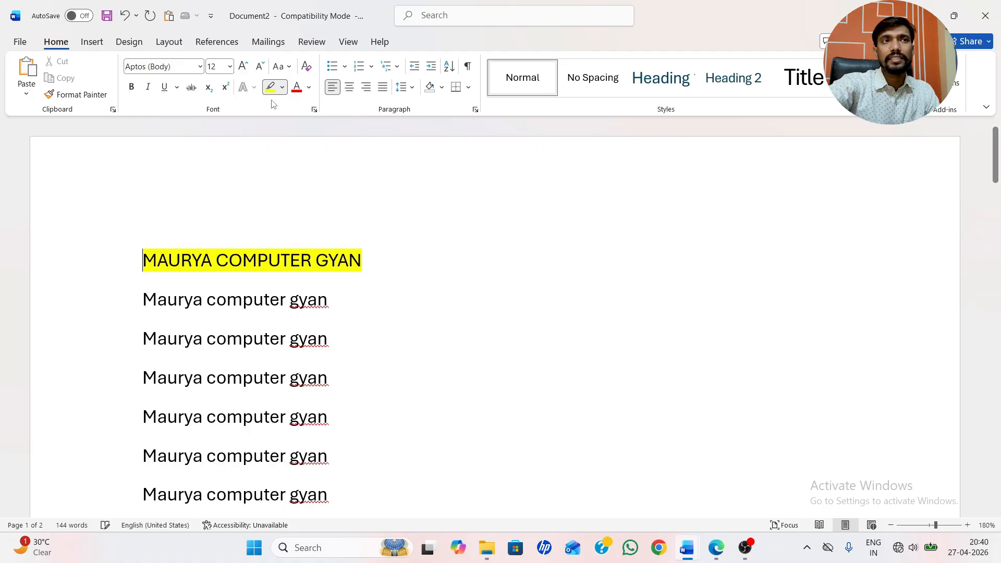
Step: Highlight the "MAURYA COMPUTER GYAN" line and the four lines below it in green, and turn the text highlighter off
click(283, 89)
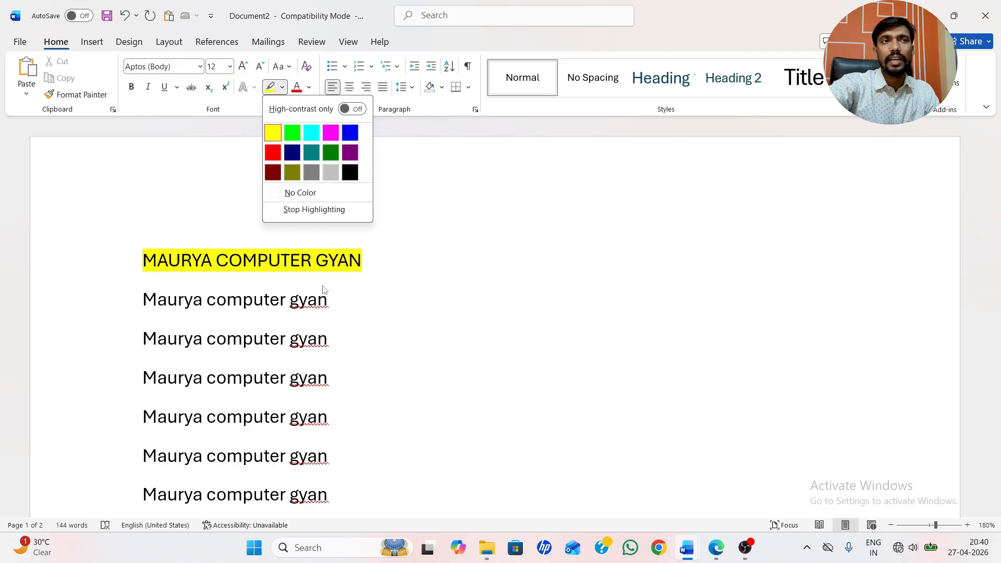
click(356, 264)
mouse_move(356, 265)
mouse_down()
mouse_move(142, 260)
mouse_move(377, 258)
mouse_up()
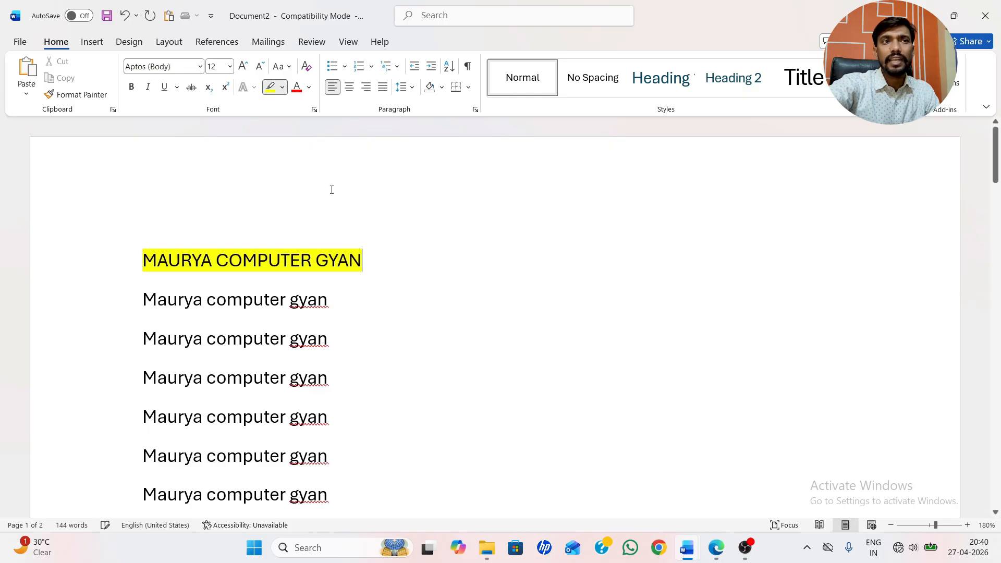
click(286, 91)
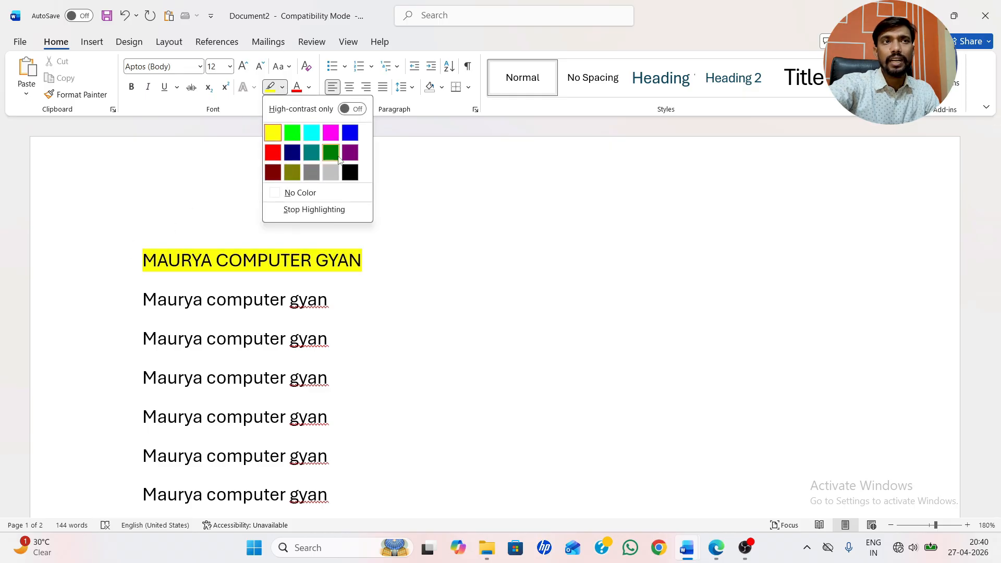
click(338, 155)
drag(367, 262, 112, 262)
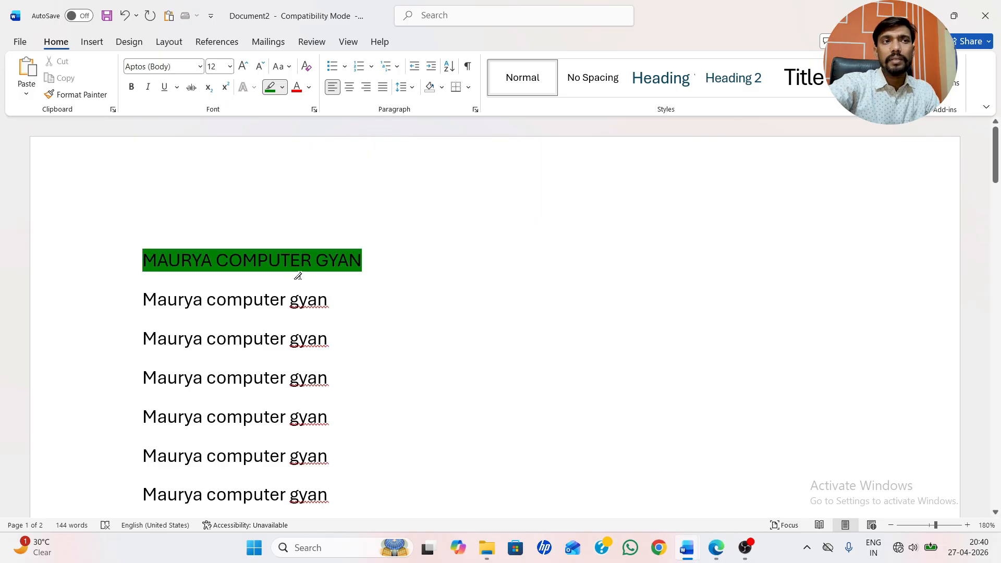
mouse_move(139, 296)
mouse_down()
mouse_move(178, 344)
mouse_move(313, 415)
mouse_up()
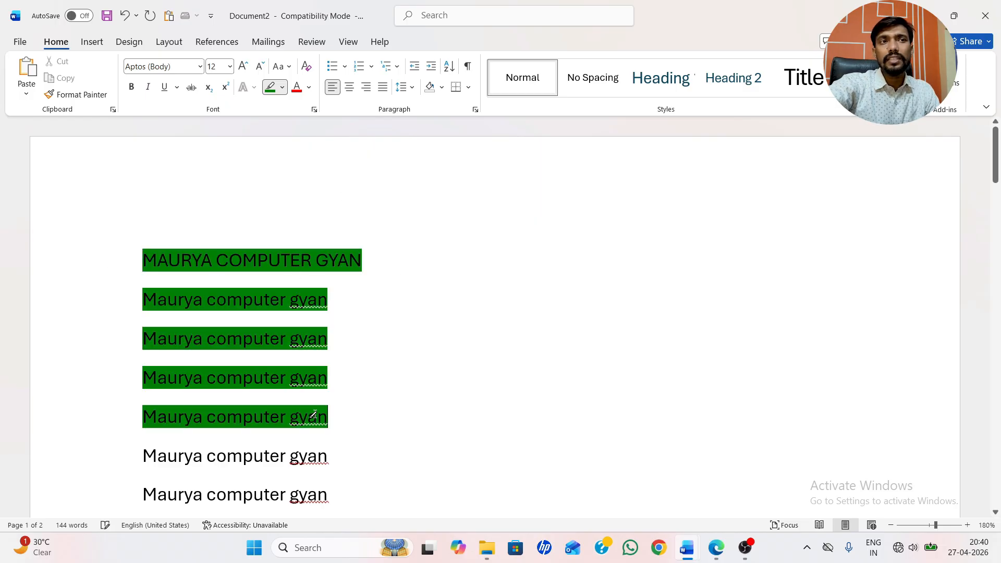
click(268, 87)
Step: Colour seven unhighlighted "Maurya computer gyan" lines with the standard green, and switch their font colour to light blue
scroll(351, 394, down, 5)
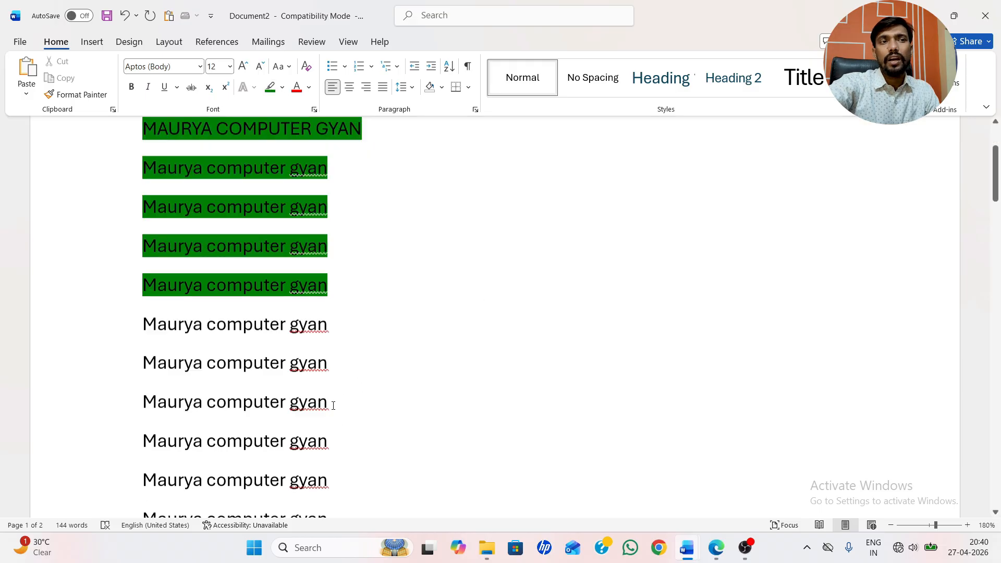
drag(162, 171, 355, 389)
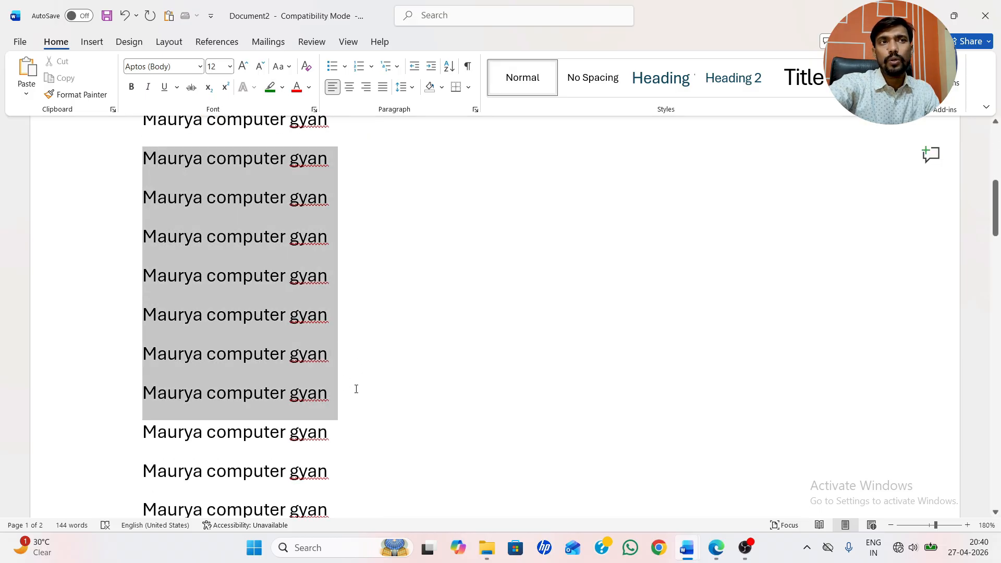
click(310, 88)
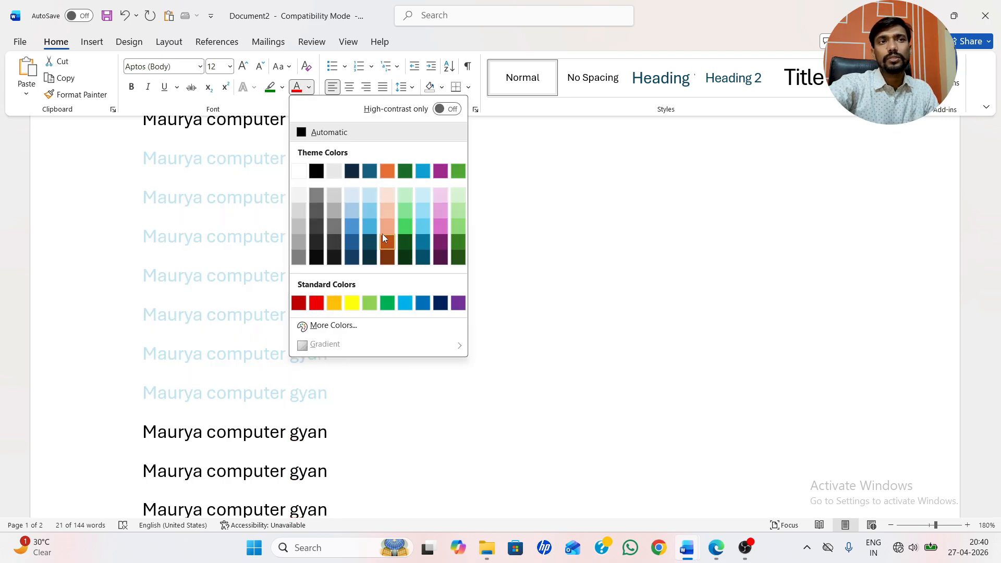
click(387, 306)
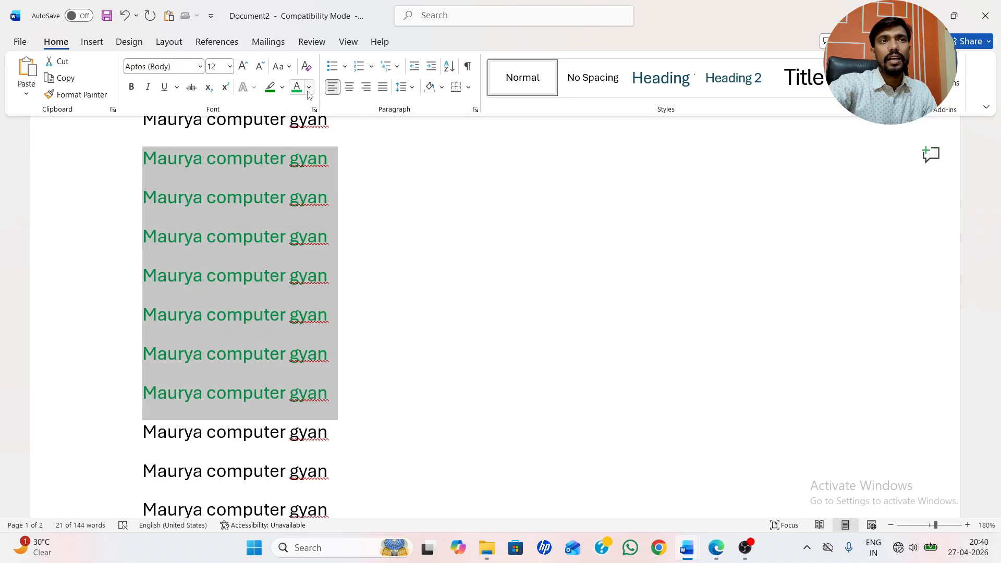
click(310, 88)
click(405, 303)
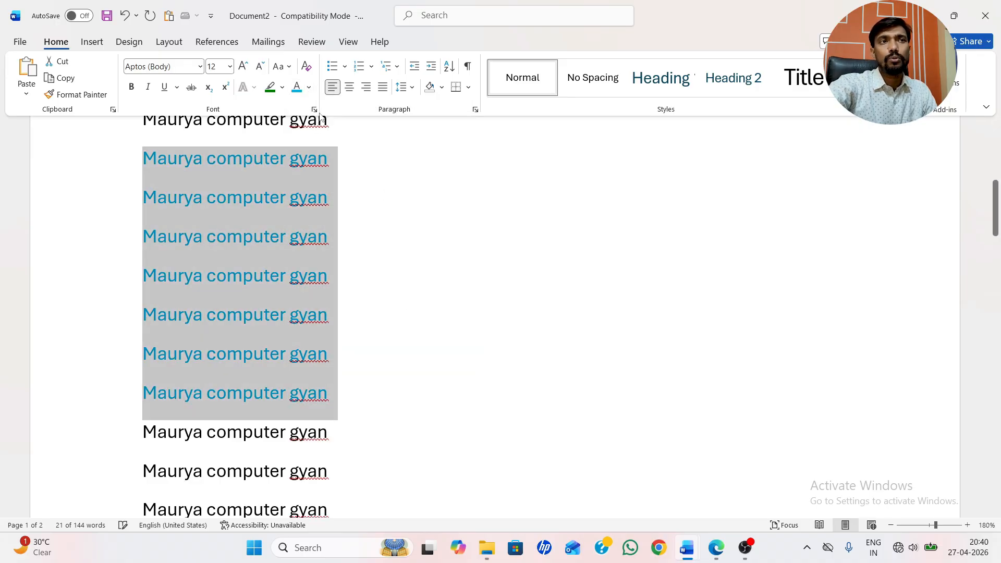
Step: Enlarge the seven light blue lines to font size 20 and make them bold
click(243, 68)
click(243, 68)
click(243, 68)
click(243, 68)
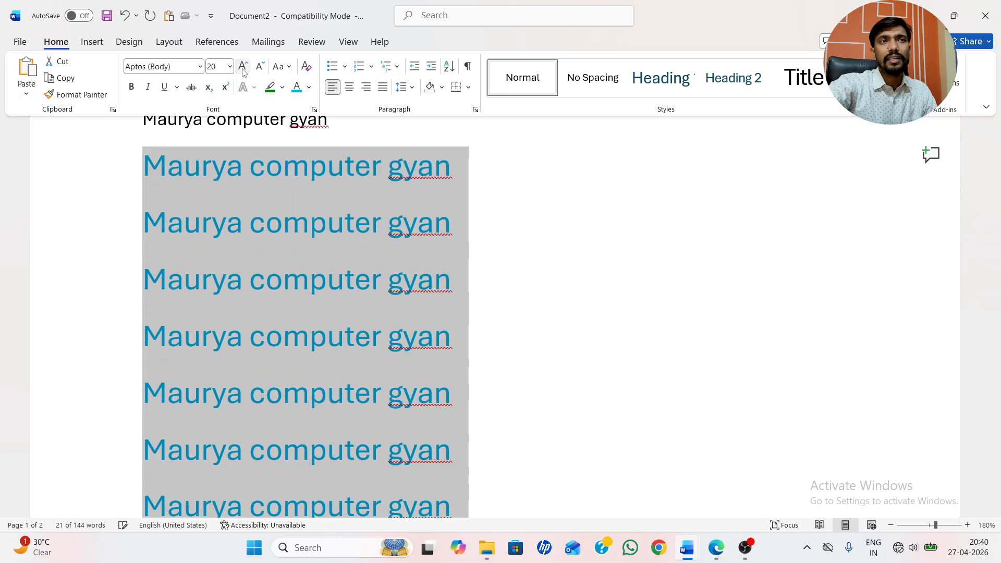
click(131, 88)
Step: Change the font colour of the seven bold lines to the darker orange theme shade
click(309, 88)
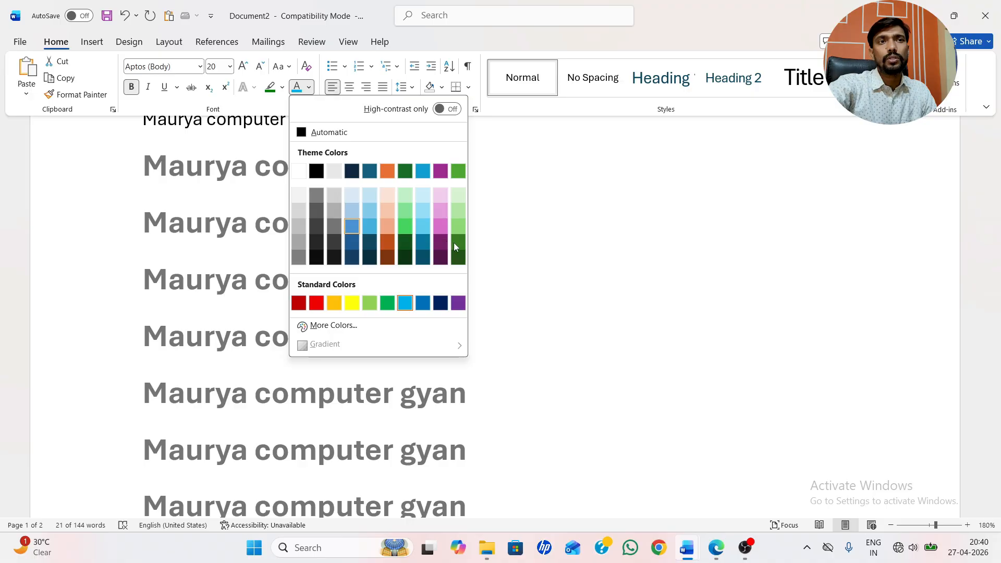
click(386, 242)
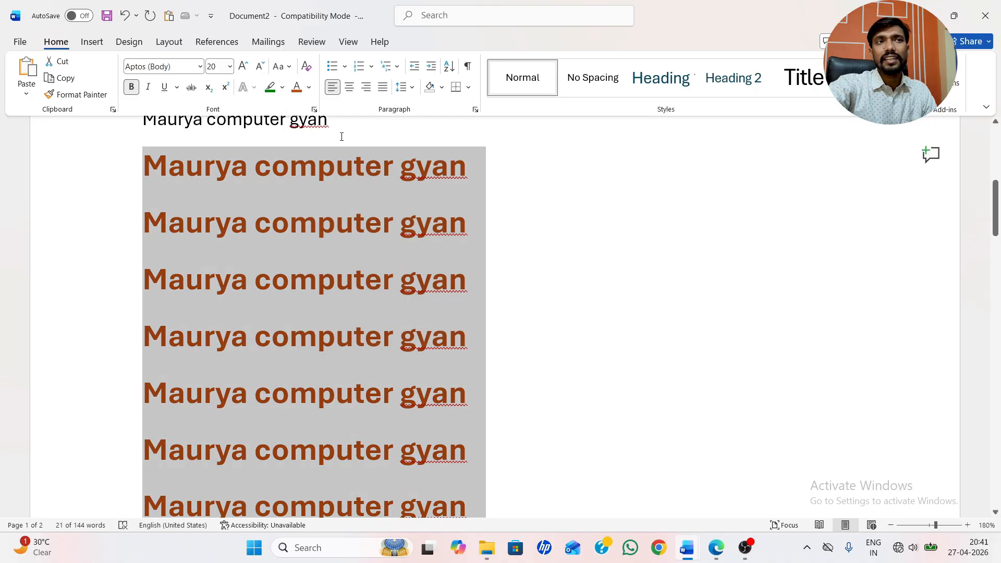
click(498, 213)
Step: Recolour the first five bold orange lines bright green using the standard palette of the additional font colours
drag(152, 154, 466, 396)
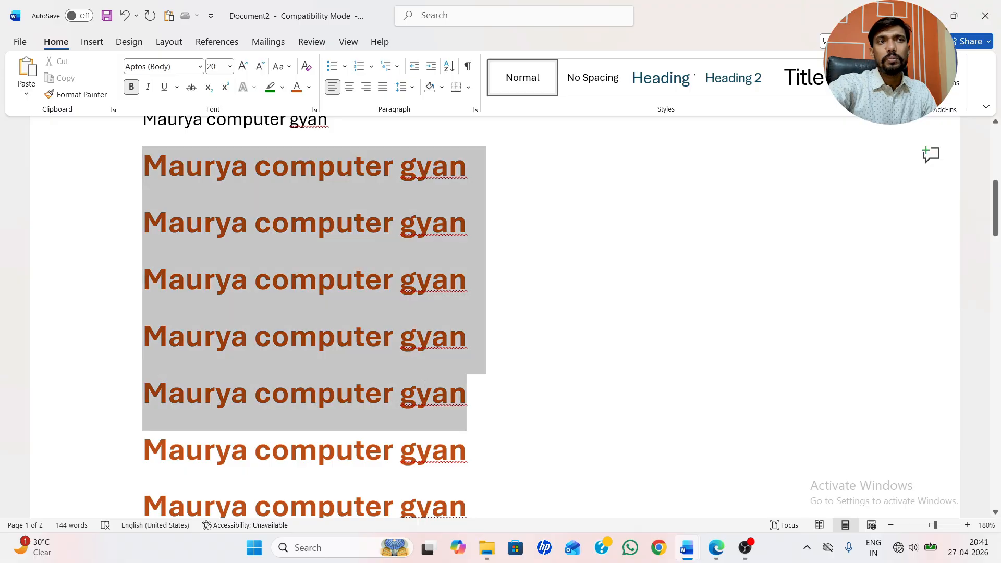
click(309, 88)
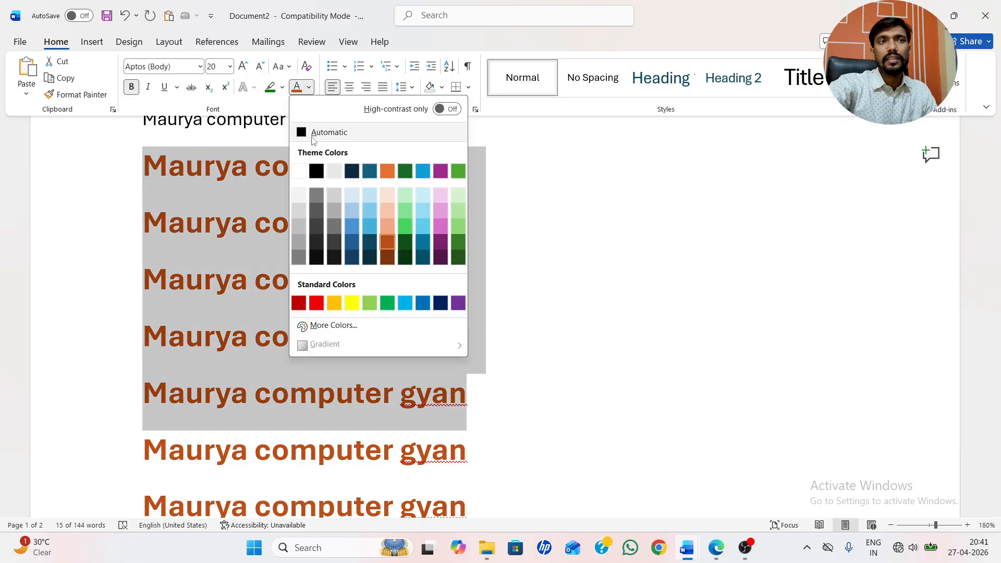
click(342, 325)
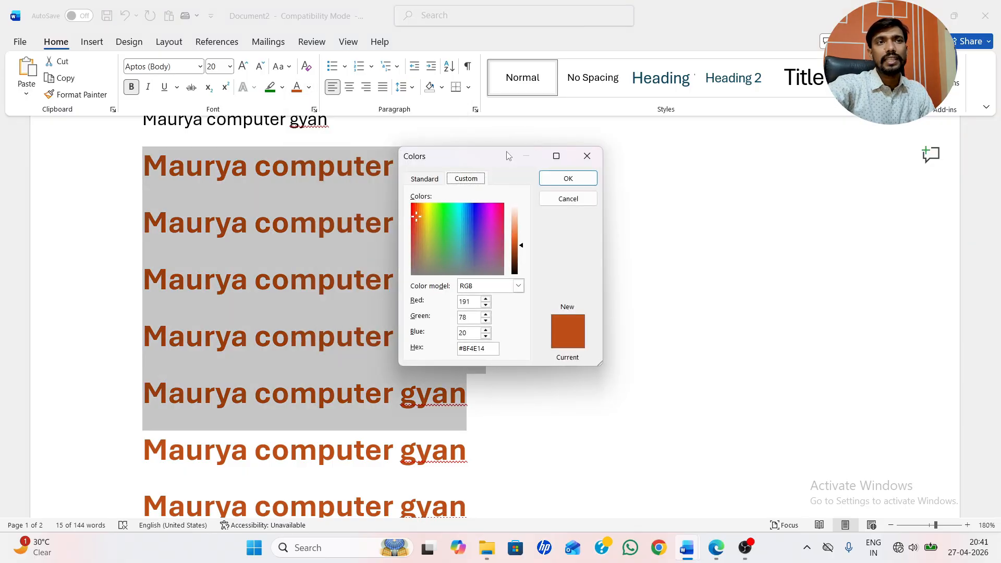
drag(466, 221, 498, 214)
click(428, 234)
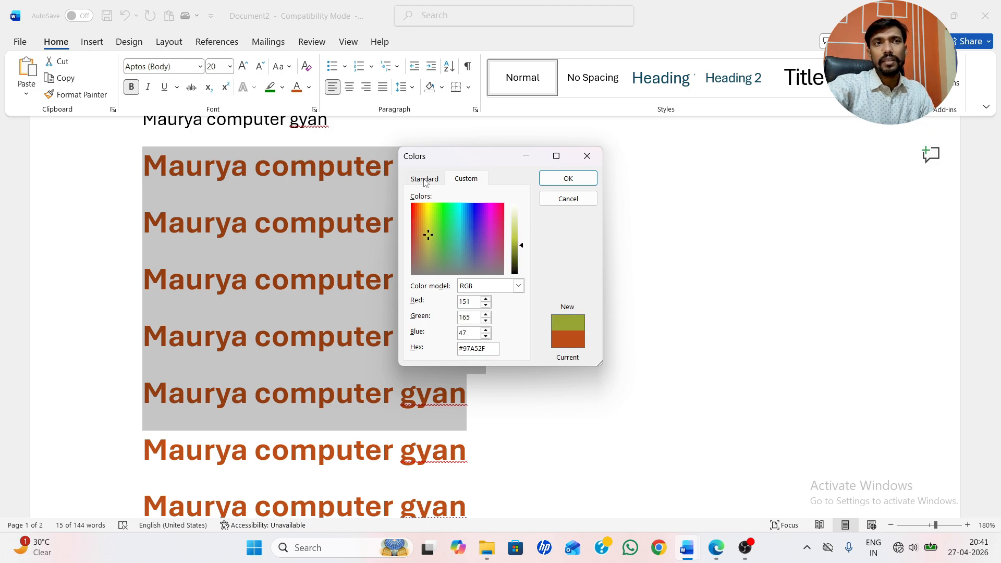
click(425, 180)
click(434, 240)
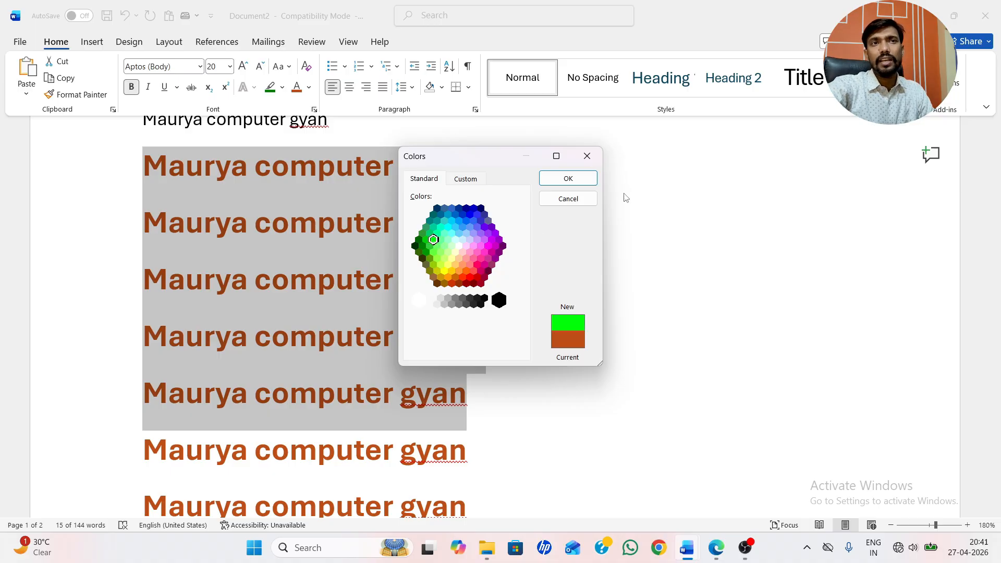
click(568, 179)
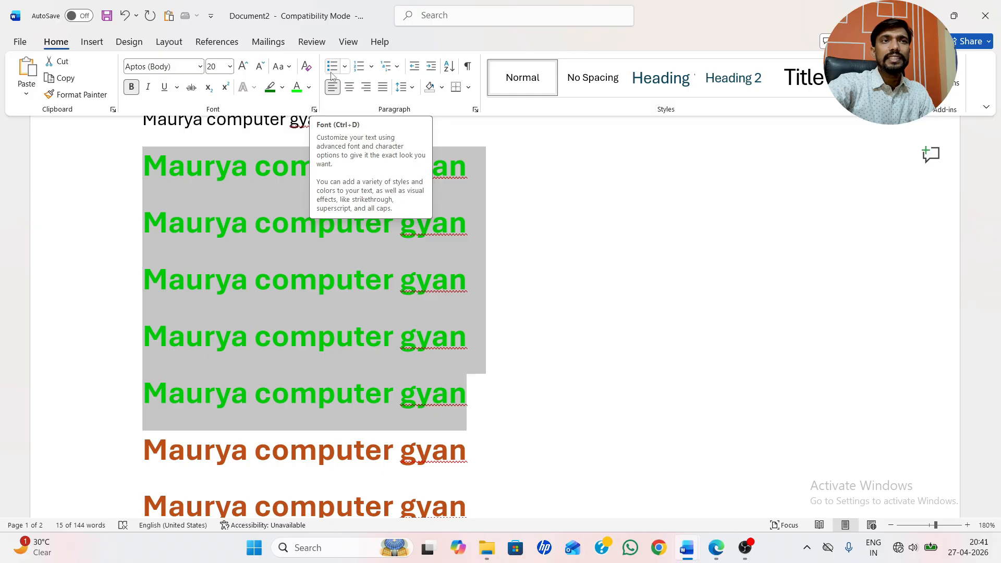
Step: Add checkmark bullets to the five bright green lines
click(522, 226)
drag(152, 154, 467, 415)
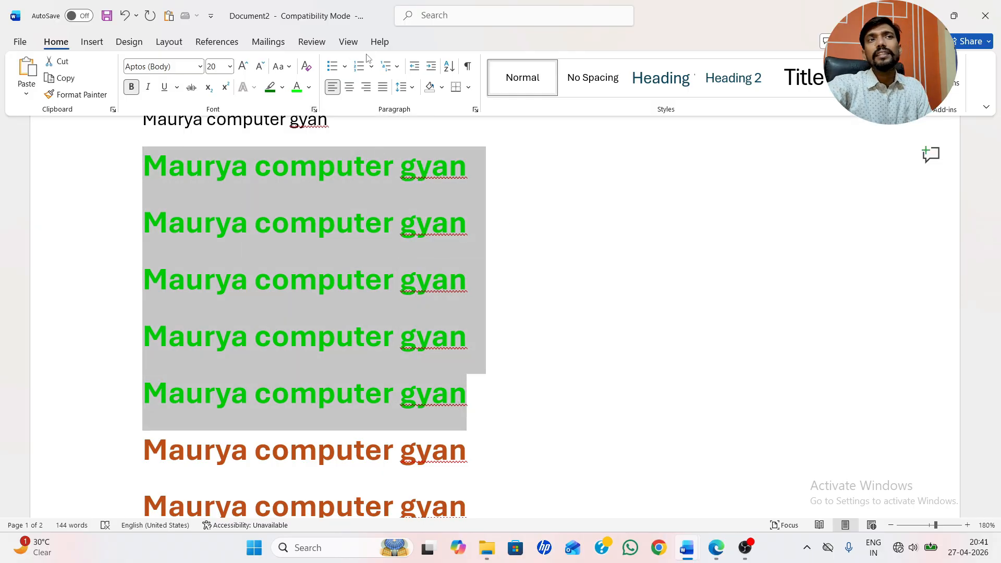
click(346, 72)
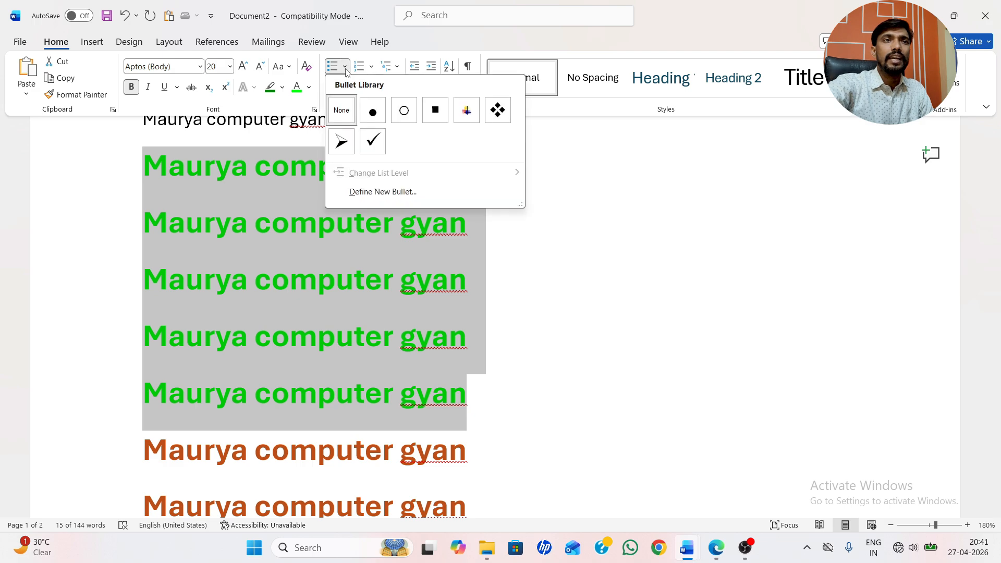
click(379, 142)
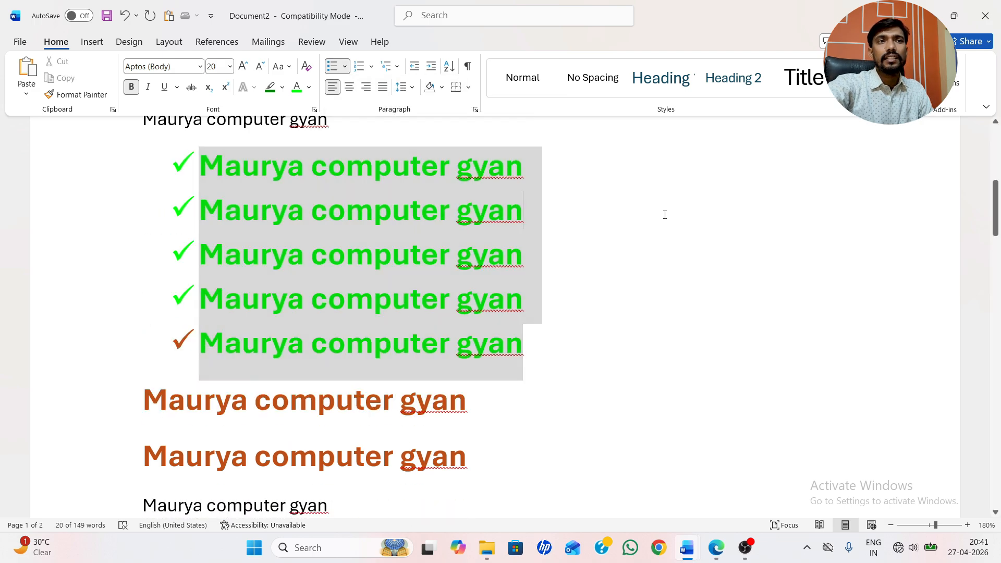
click(663, 215)
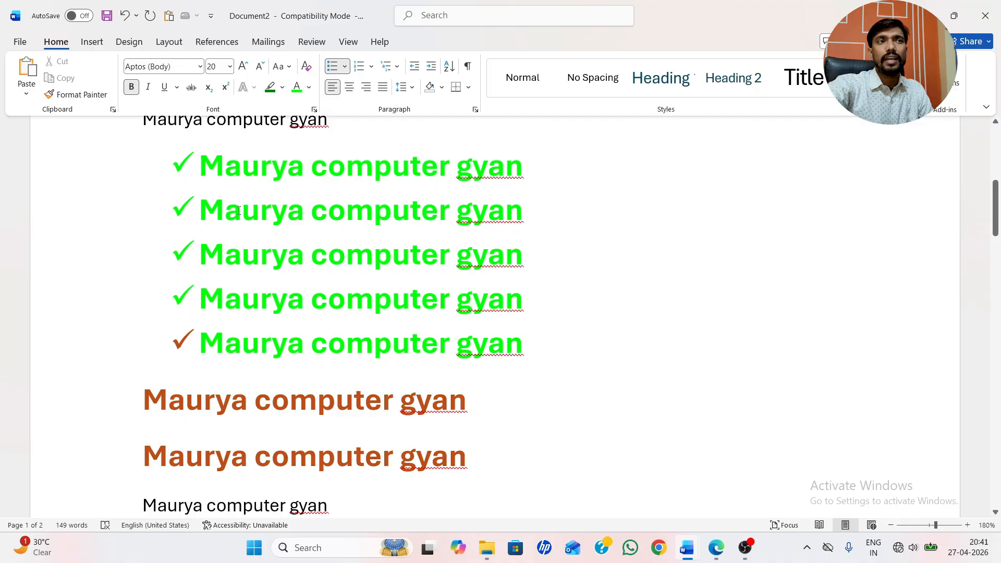
Step: Change the five green lines' bullets to the four-diamond style and on to the arrowhead style
drag(200, 157, 621, 353)
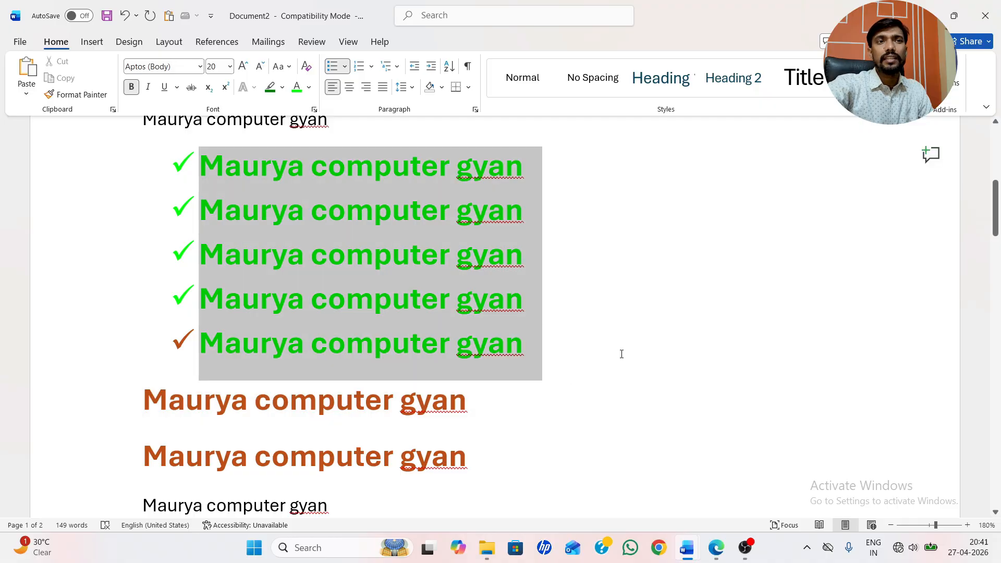
click(347, 68)
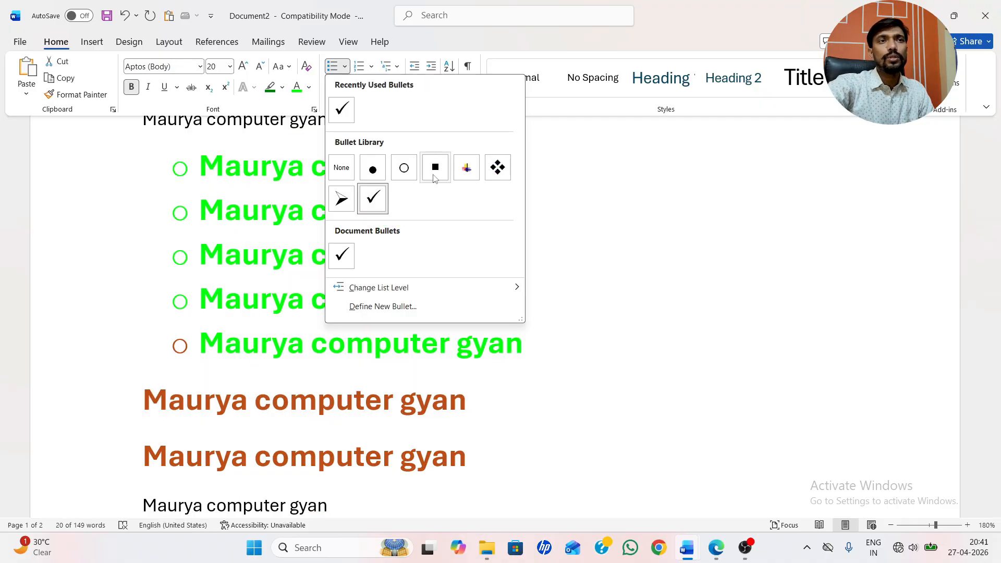
click(498, 171)
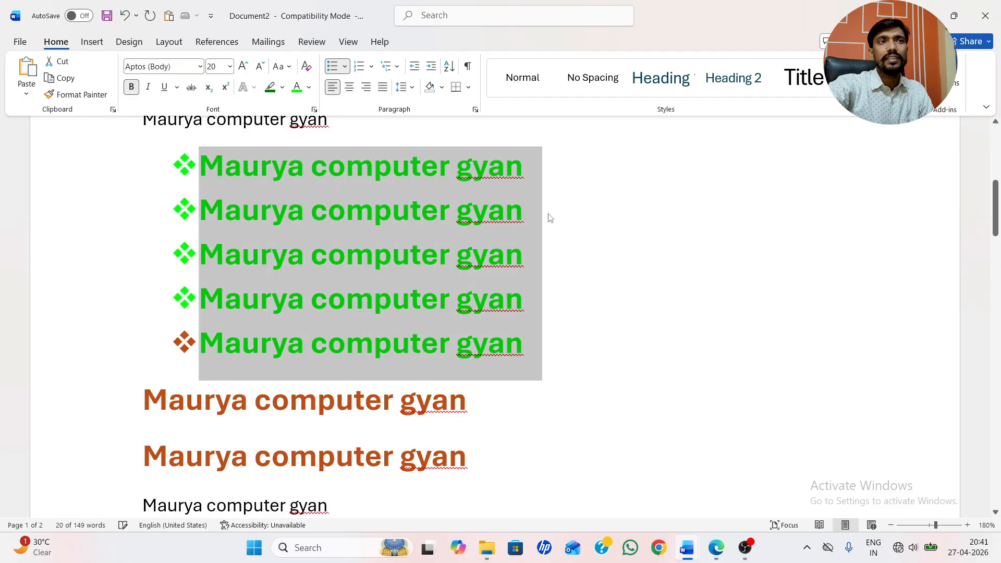
click(346, 70)
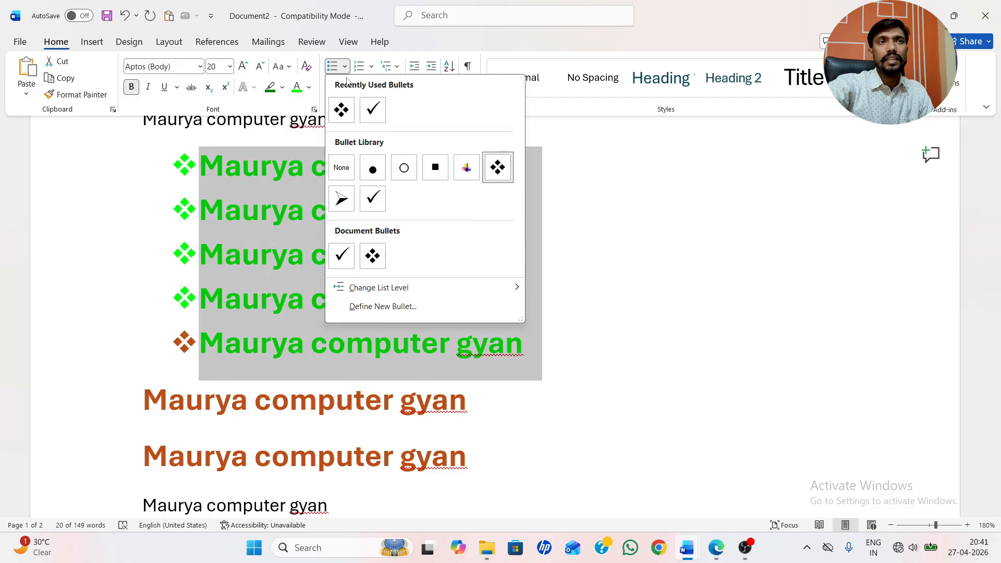
click(342, 196)
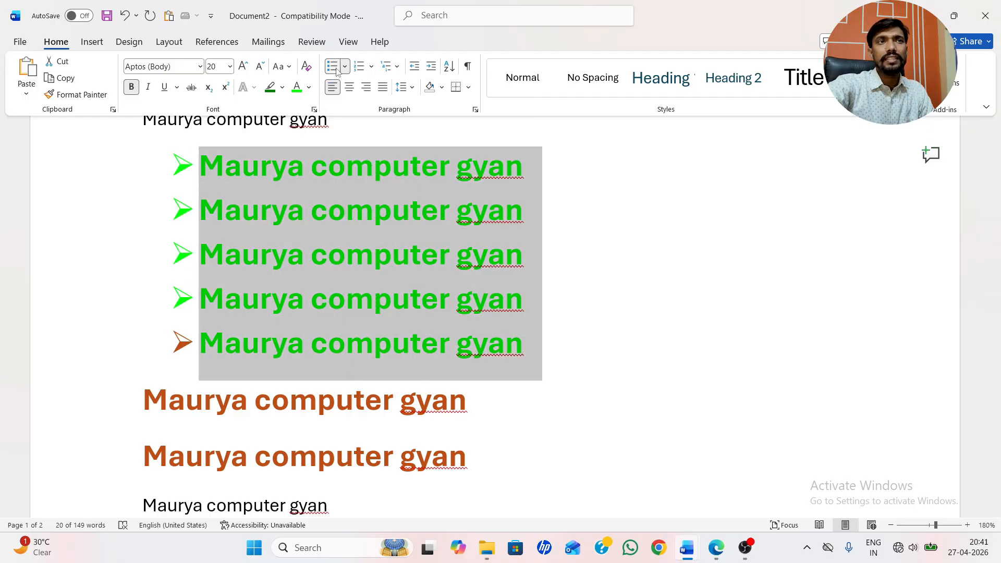
Step: Try moving the five arrow-bulleted lines to the seventh list level, and undo the level change
click(345, 70)
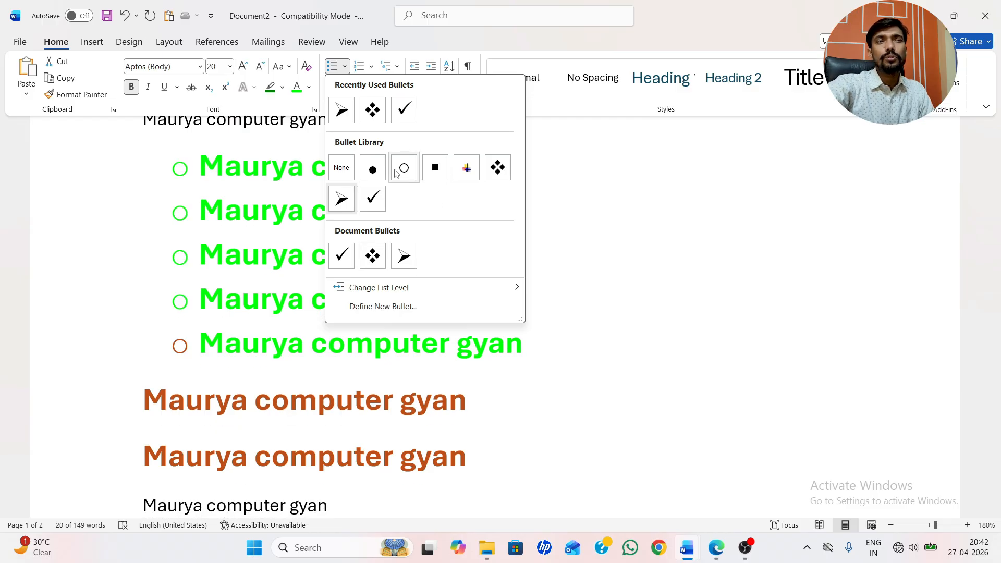
mouse_move(394, 295)
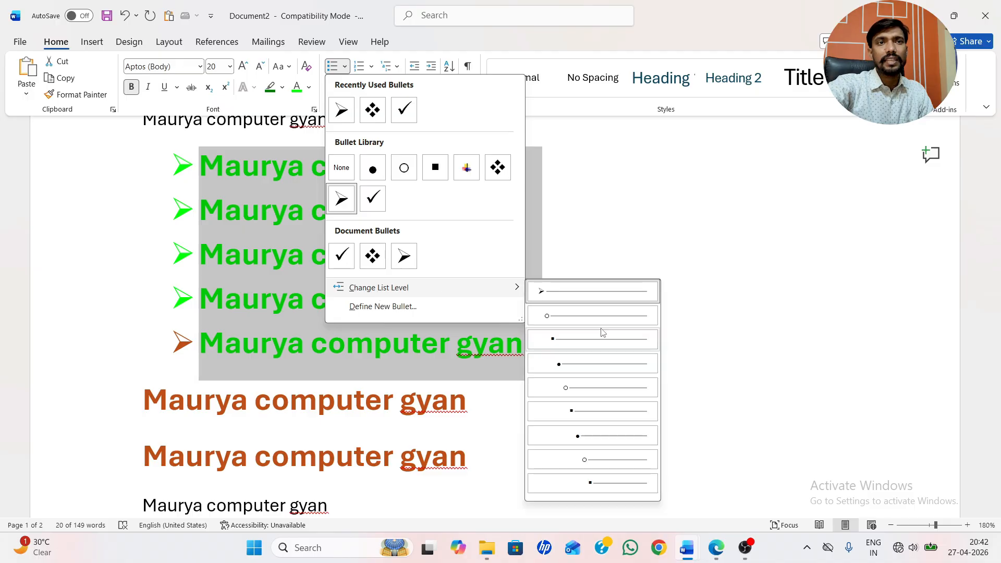
click(584, 436)
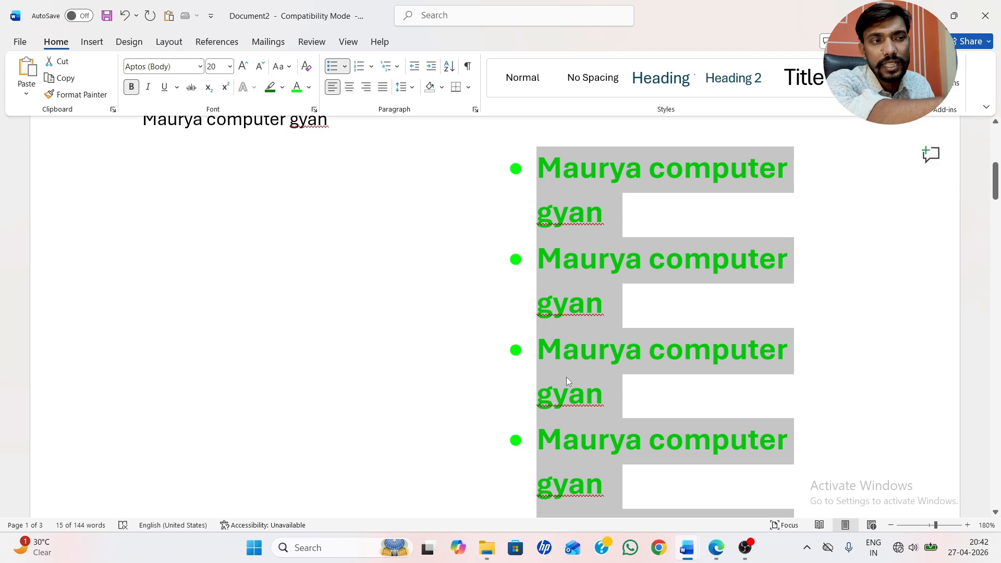
key(ctrl+z)
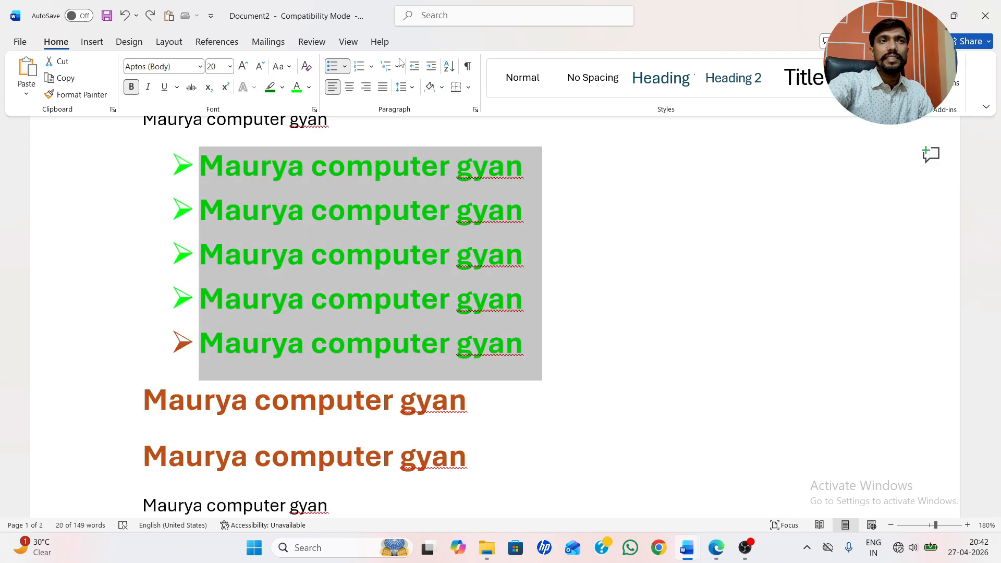
Step: Define a new bullet for the five green lines using the Windows logo symbol from Wingdings (character 255)
click(345, 68)
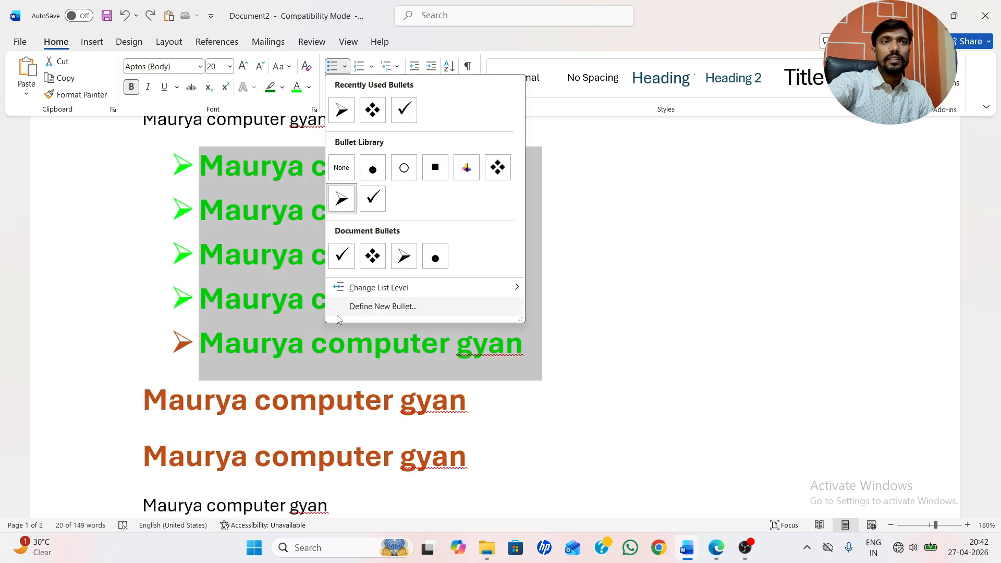
click(386, 308)
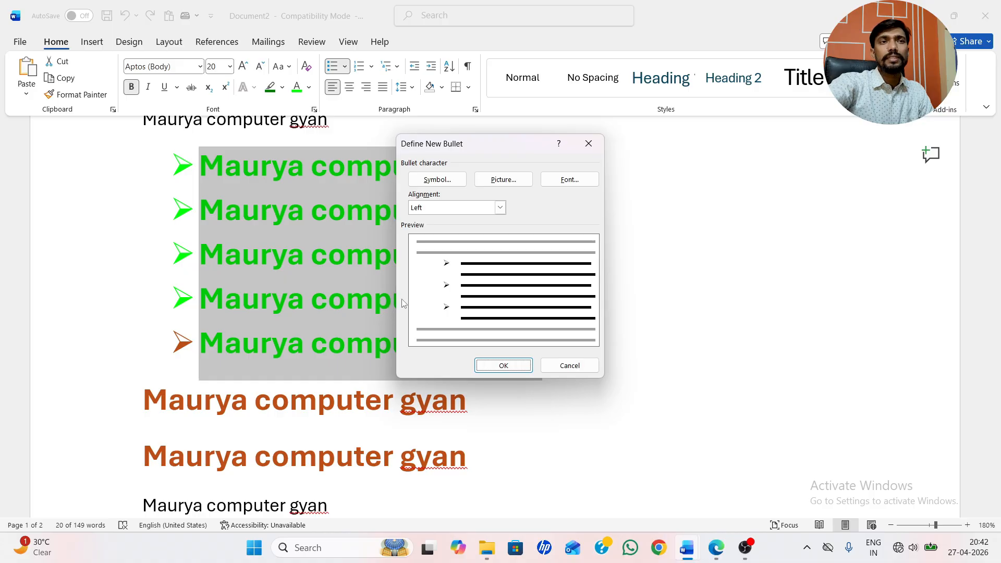
click(447, 179)
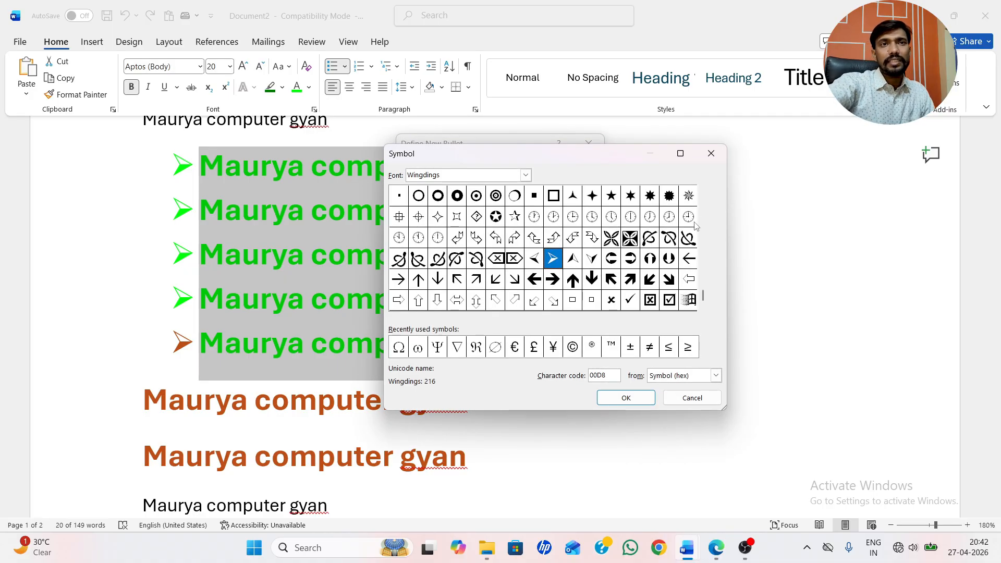
mouse_move(704, 296)
mouse_down()
mouse_move(705, 276)
mouse_move(698, 309)
mouse_up()
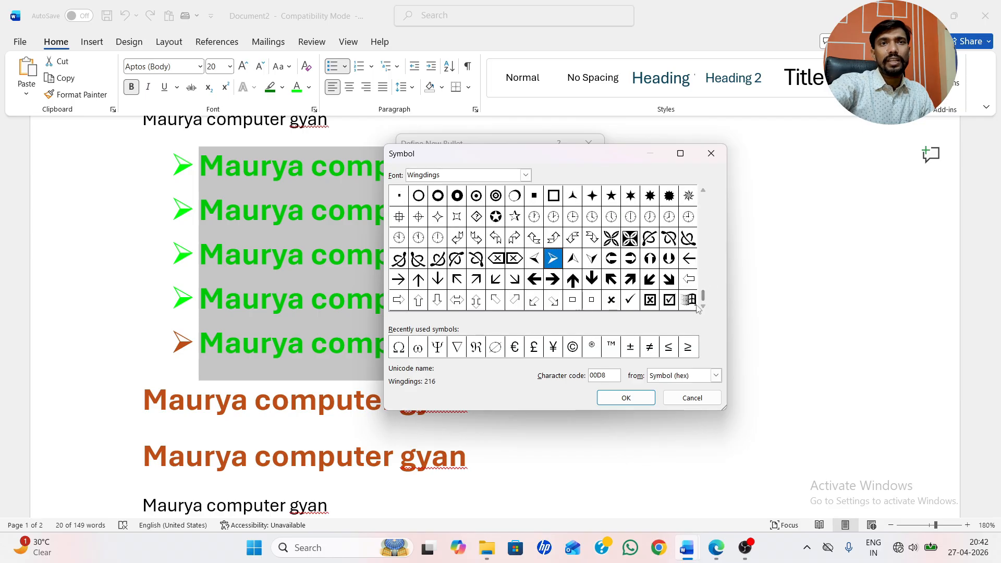
click(690, 300)
click(628, 398)
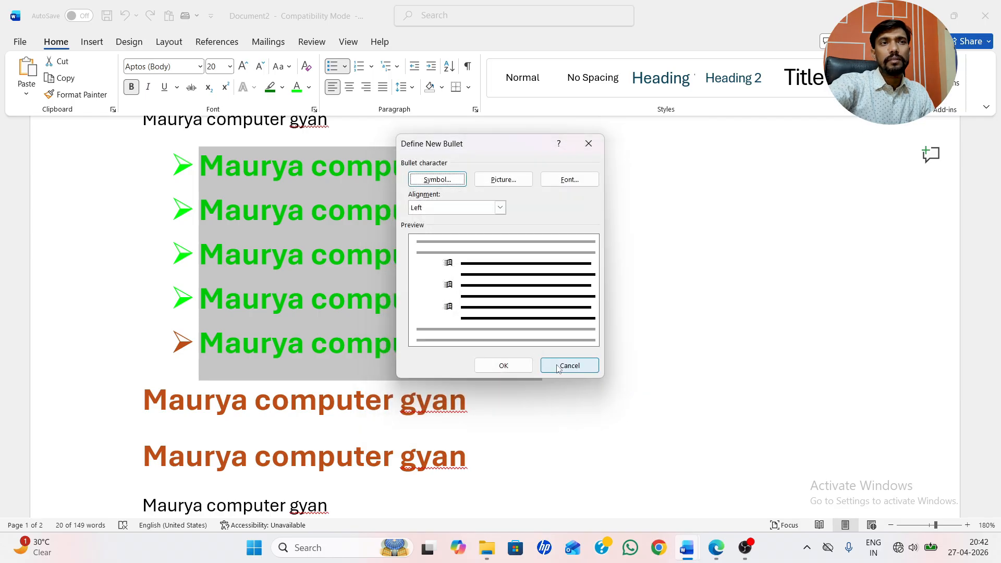
click(502, 365)
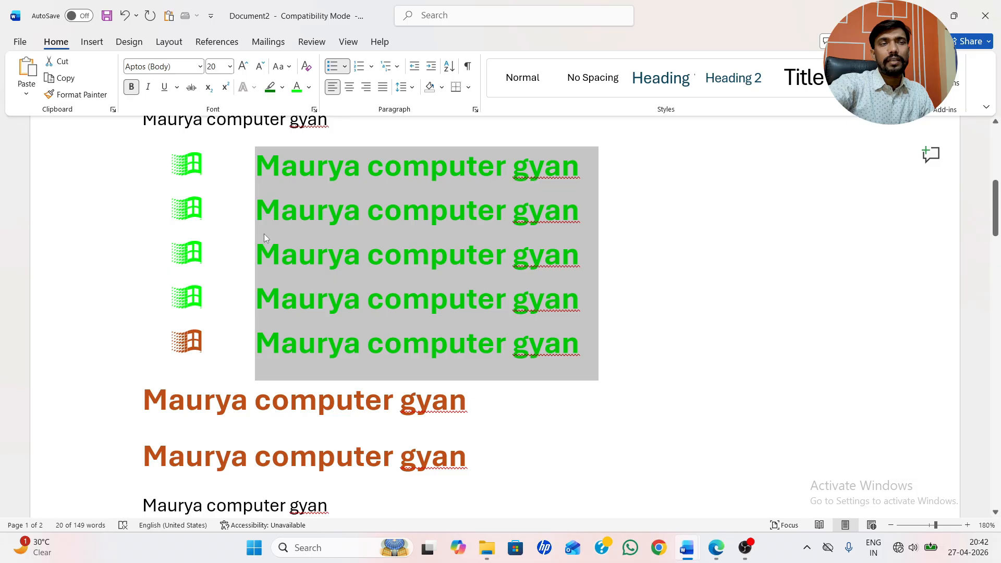
Step: Define another bullet for the five green lines using the eight-pointed star symbol from Wingdings (character 175)
click(345, 67)
click(374, 307)
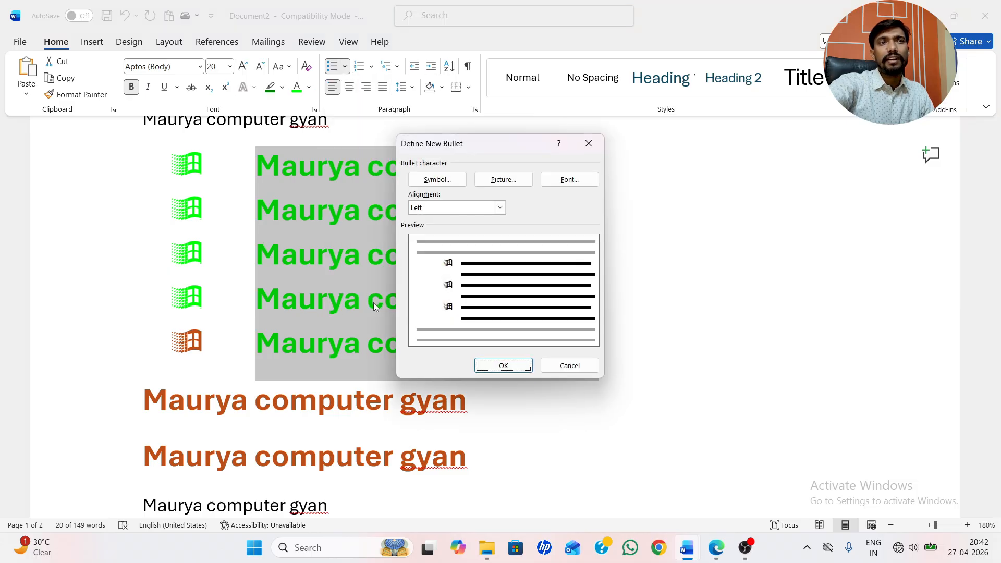
click(437, 180)
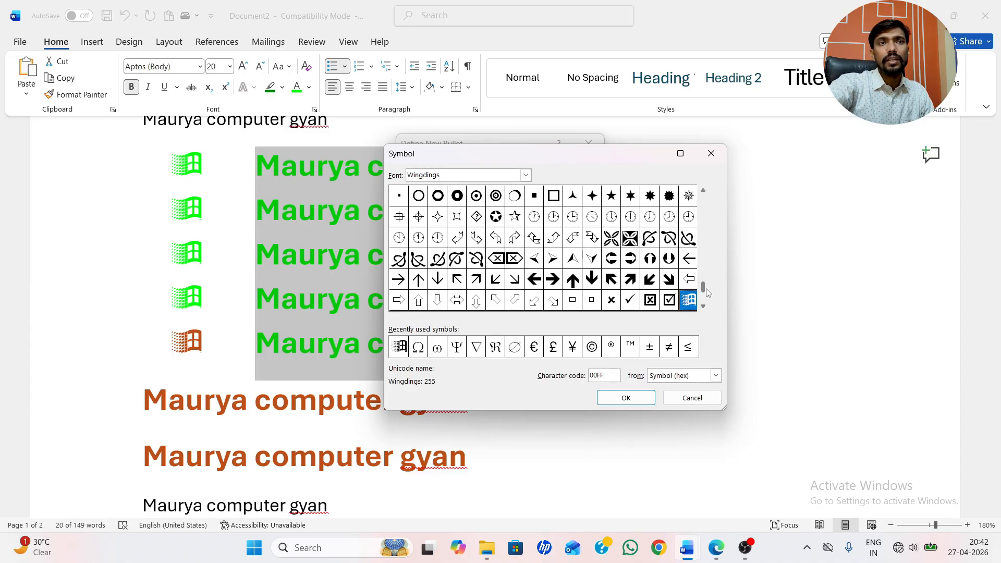
drag(704, 288, 707, 264)
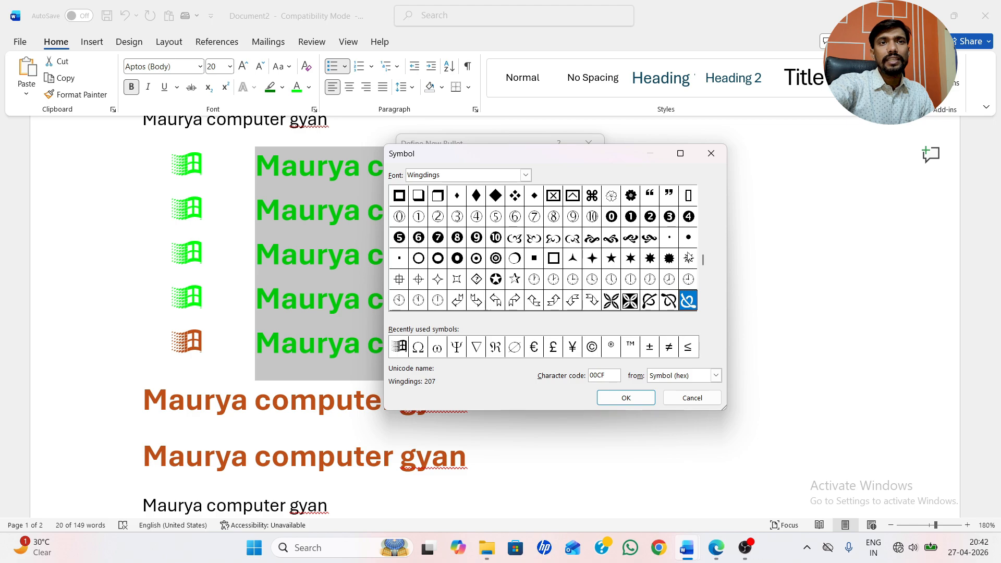
click(688, 260)
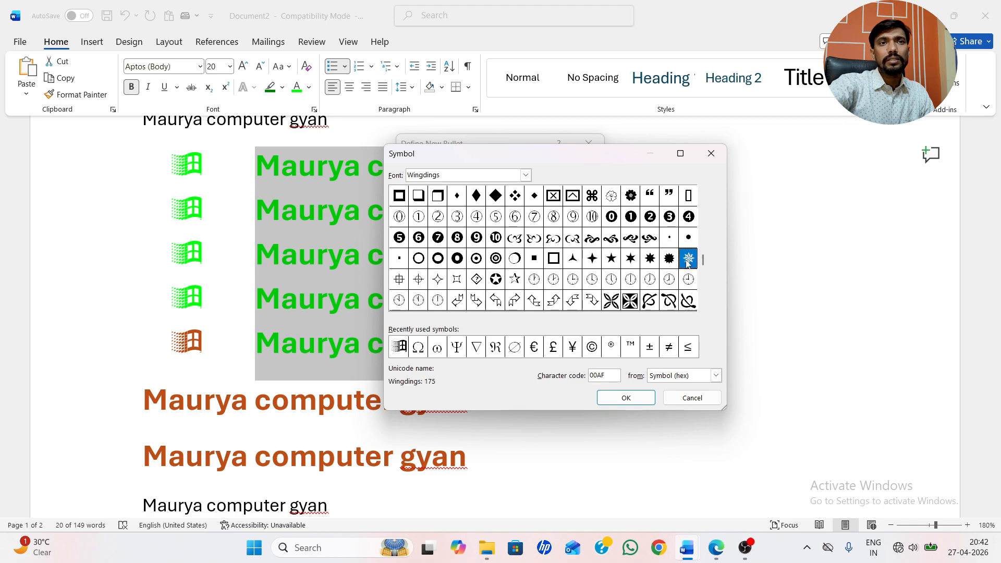
click(626, 398)
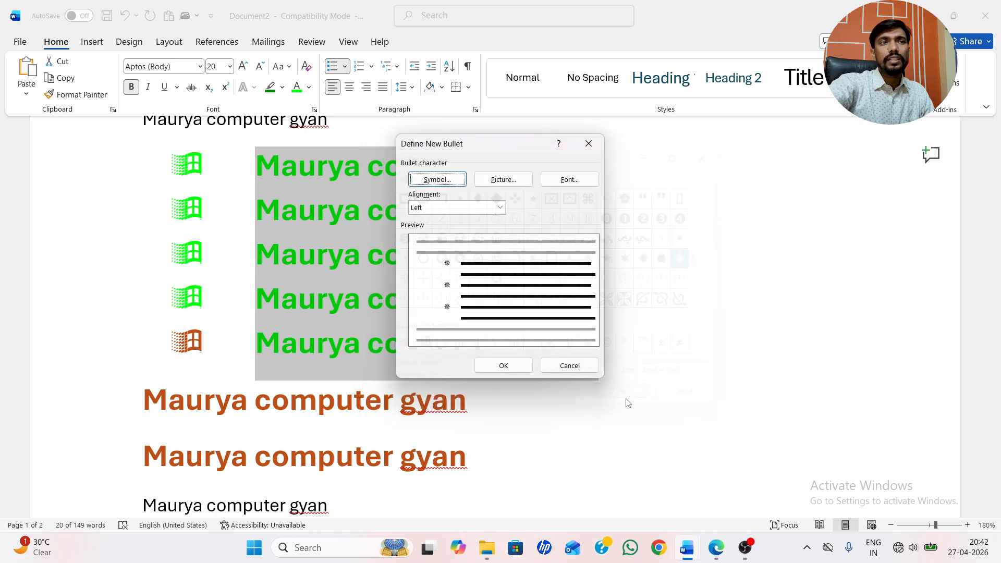
click(502, 365)
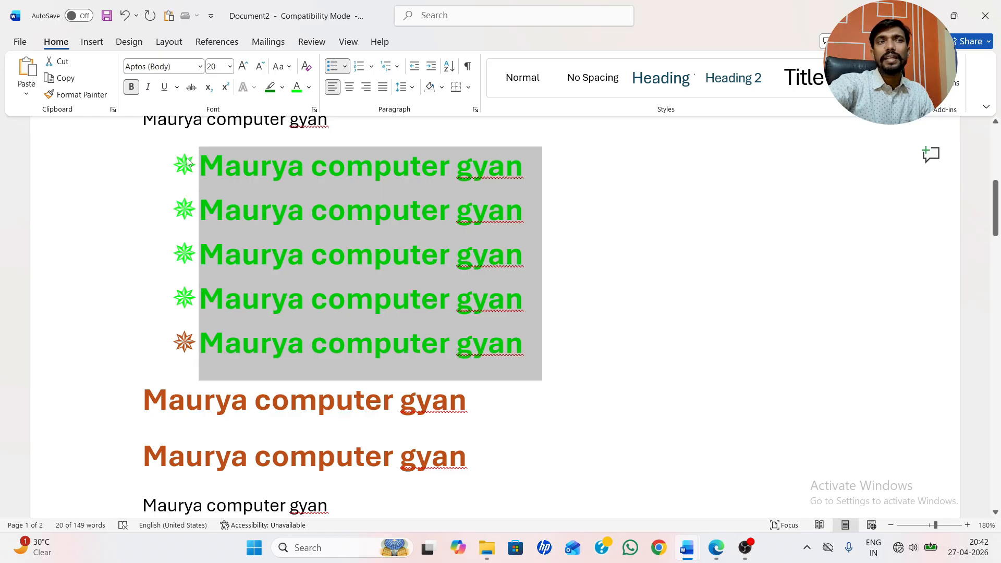
Step: Define a picture bullet for the five green lines using the pink hibiscus flower image from the Desktop's png folder
click(346, 69)
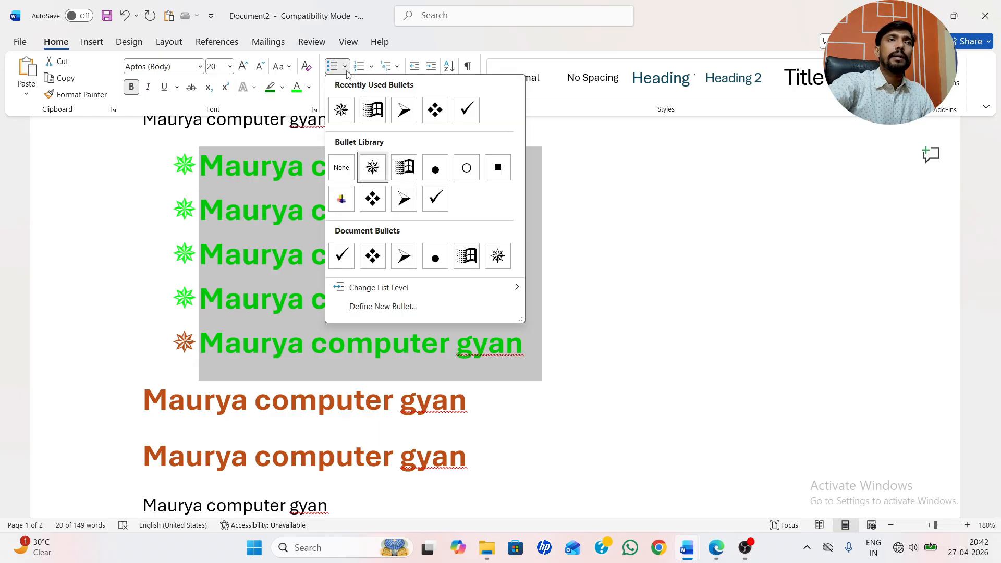
click(405, 307)
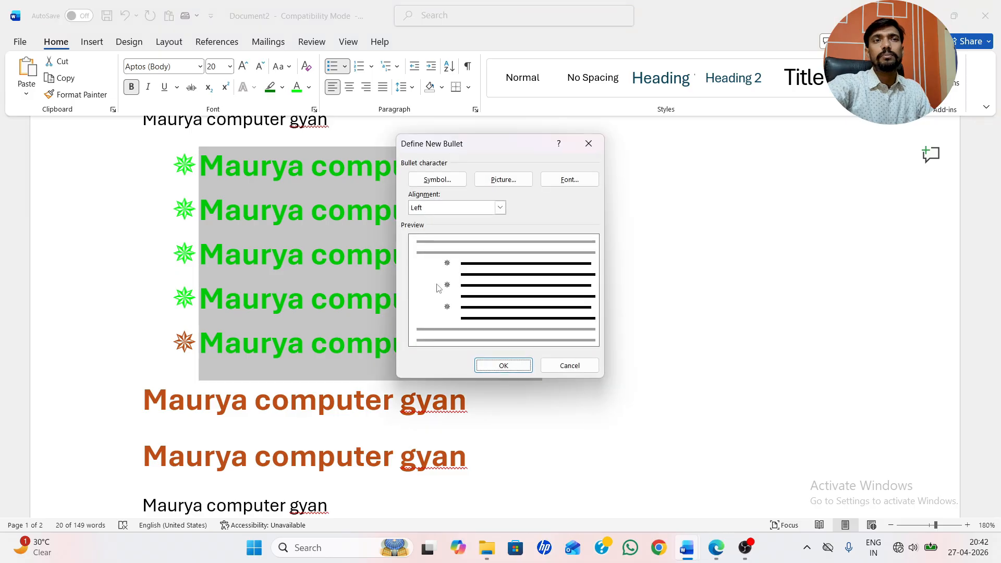
click(503, 181)
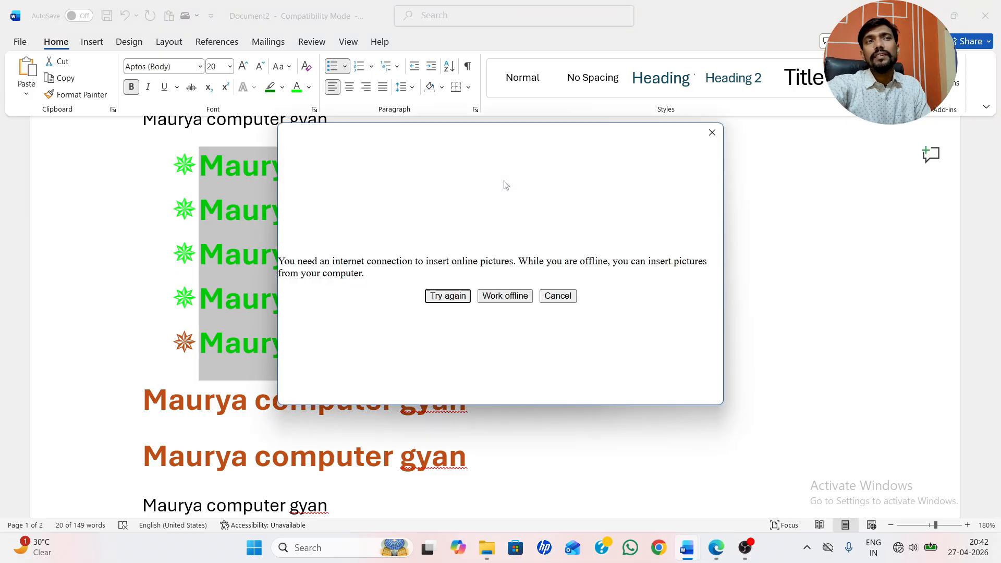
click(502, 297)
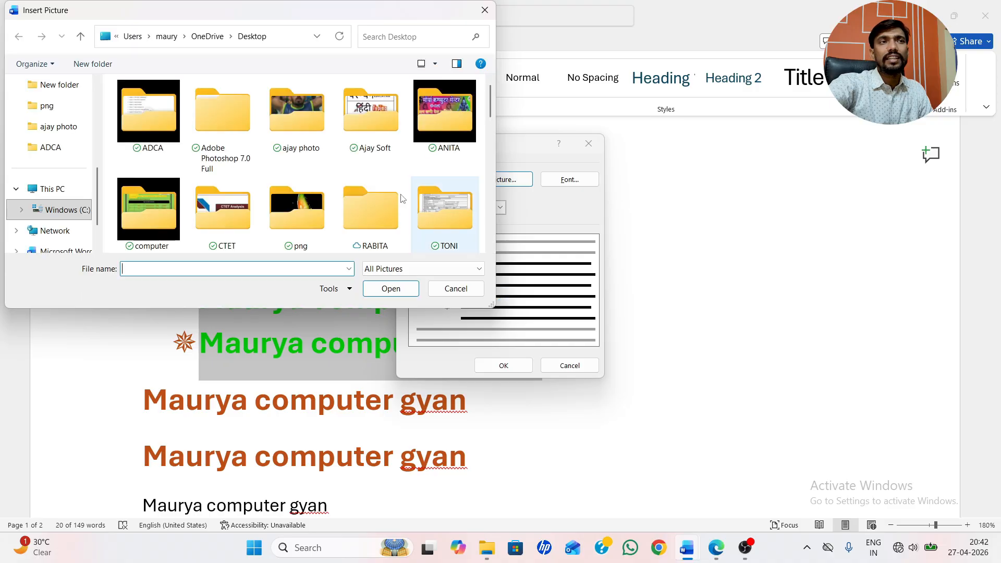
scroll(386, 196, down, 1)
double_click(293, 212)
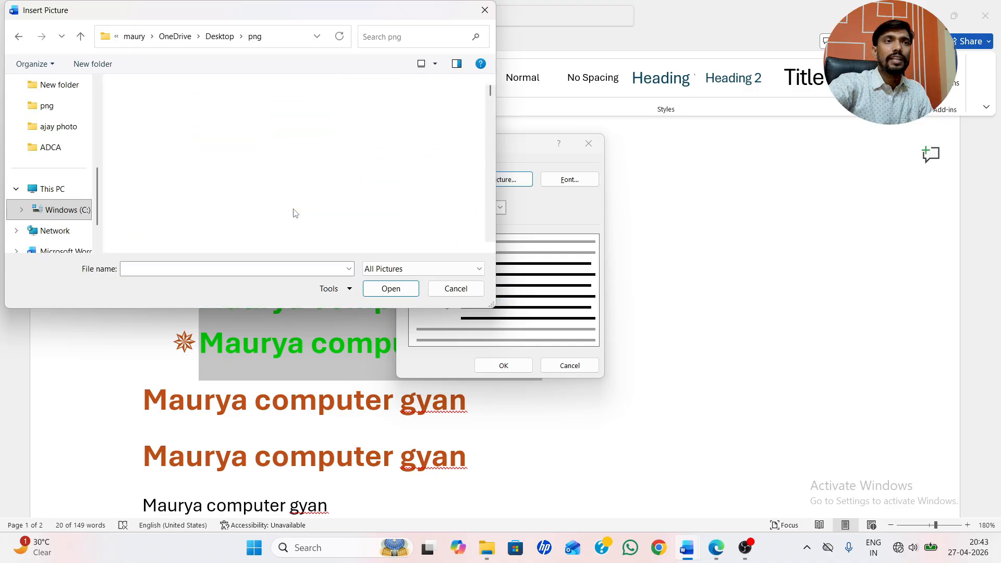
scroll(297, 172, down, 2)
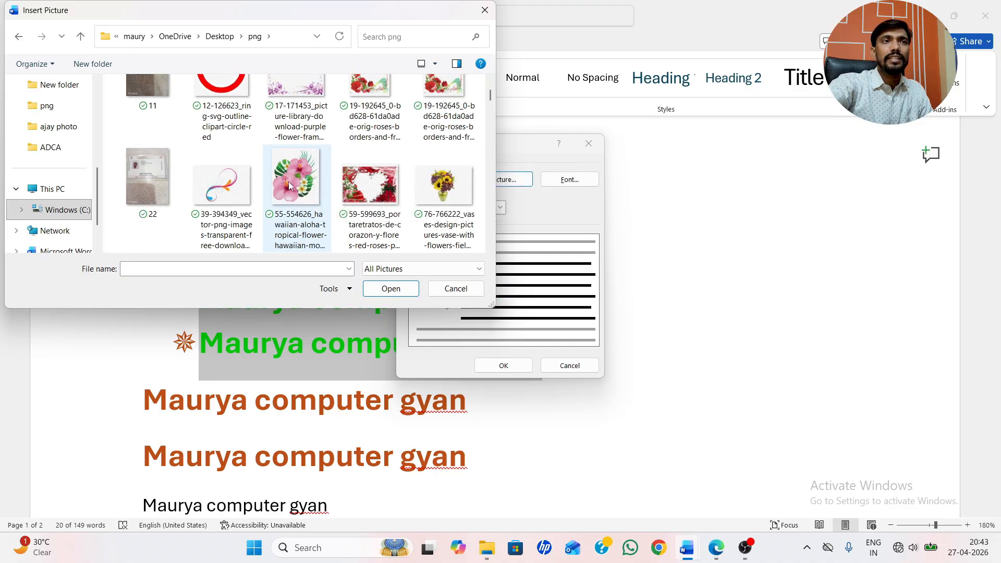
double_click(296, 170)
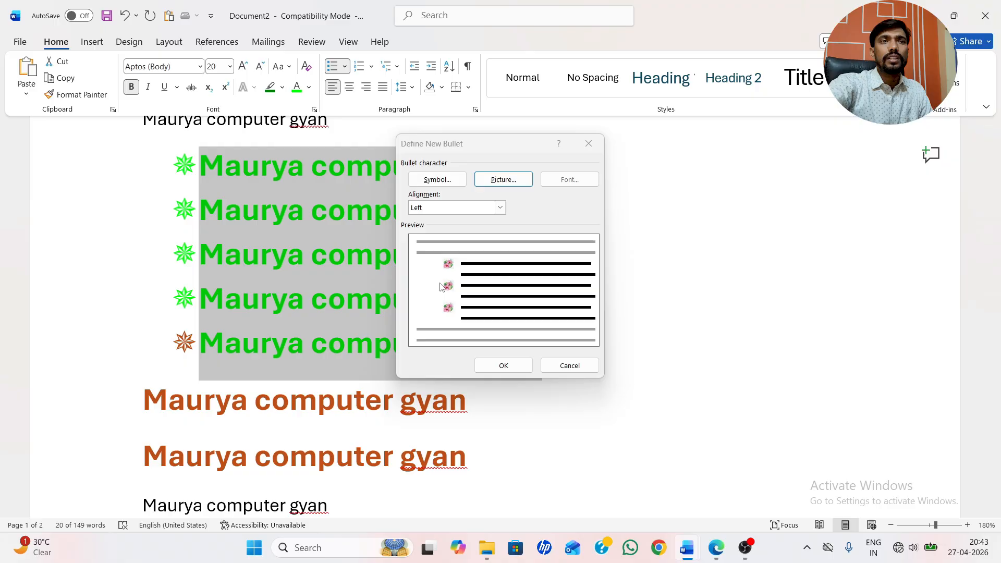
click(495, 364)
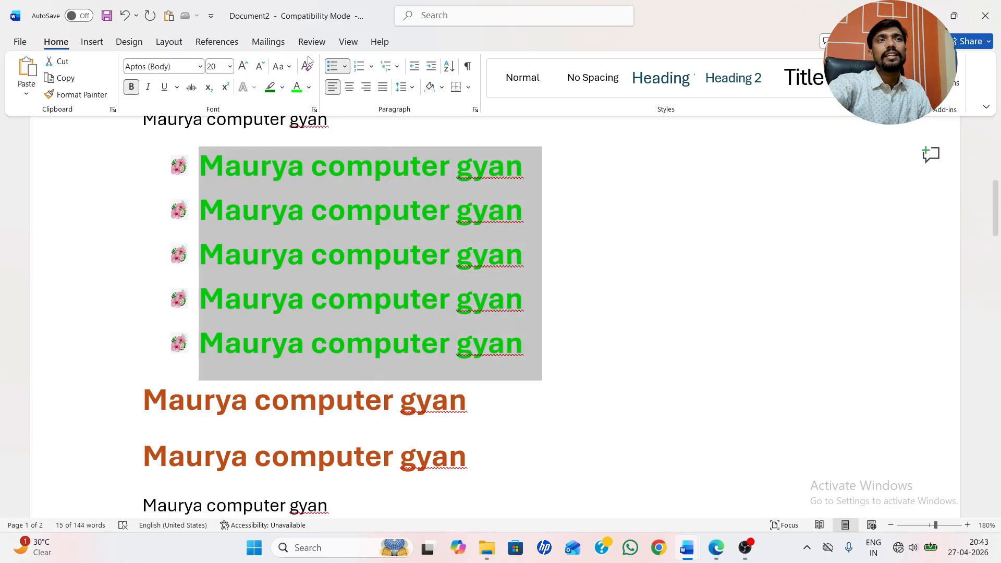
Step: Review the new bullet definition options for the five flower-bulleted lines, and deselect the lines
click(345, 66)
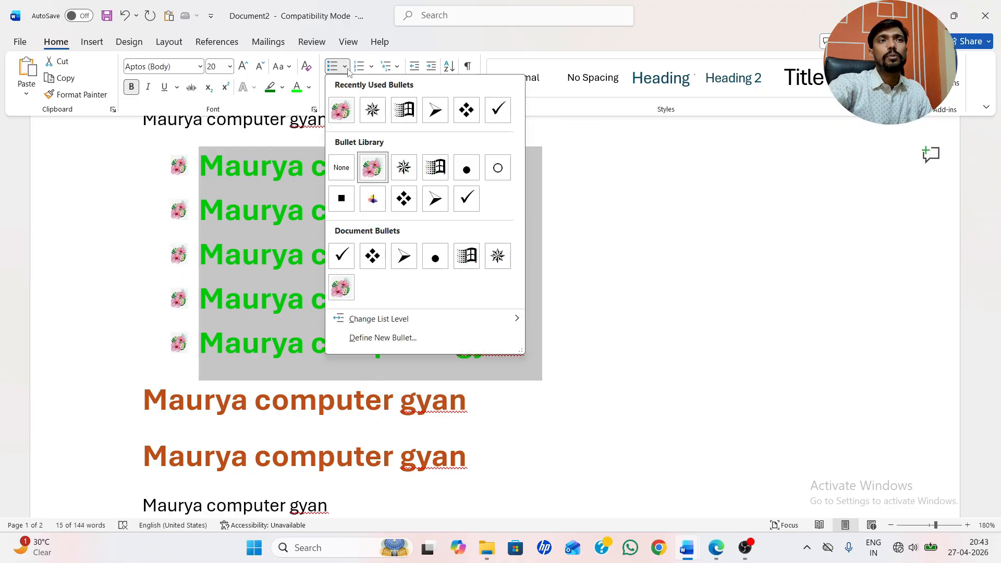
click(386, 338)
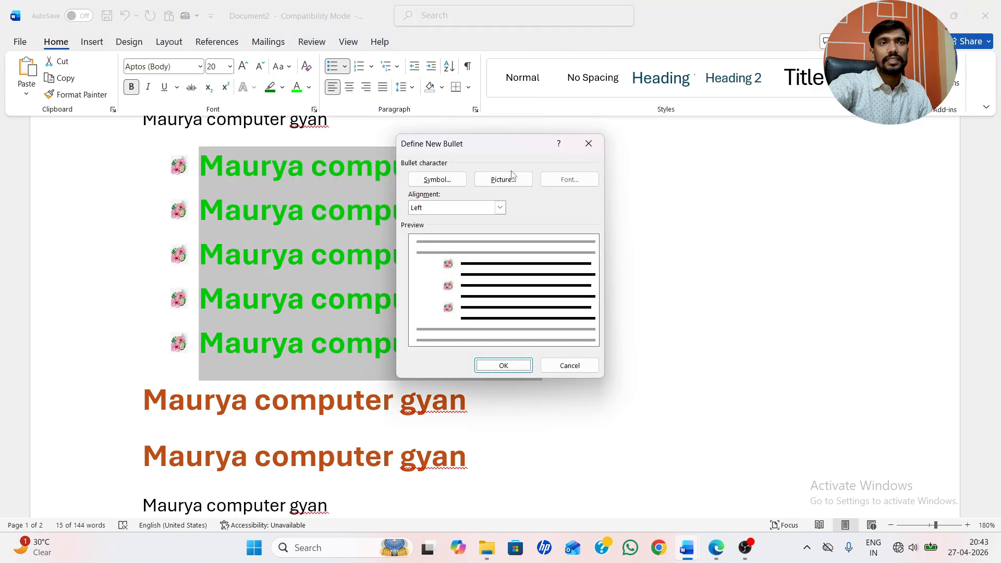
click(503, 365)
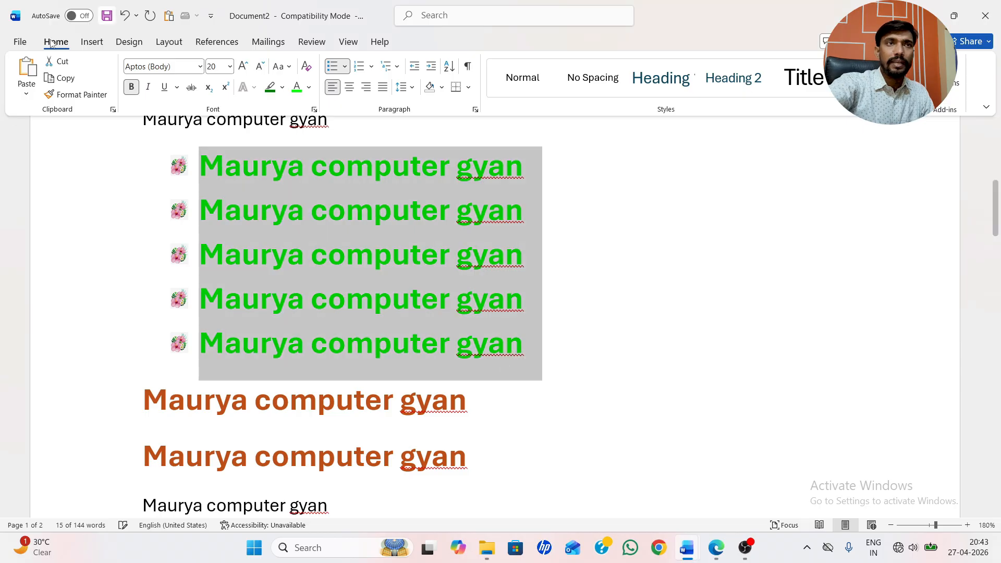
click(523, 352)
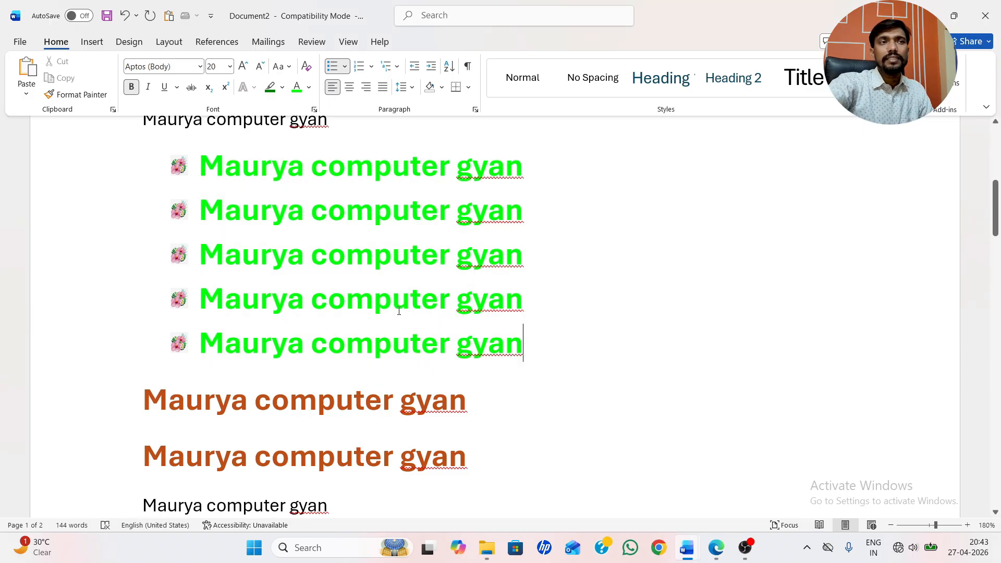
Step: Apply the 1. 2. 3. numbering format to the nine plain lines below the orange lines
scroll(278, 287, down, 5)
drag(144, 129, 339, 467)
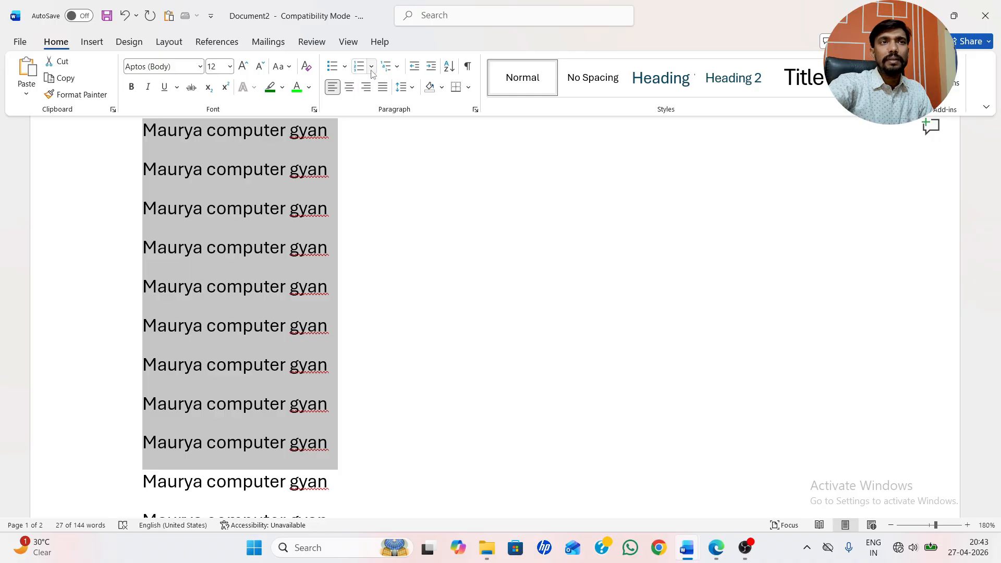
scroll(206, 292, up, 6)
scroll(190, 250, down, 11)
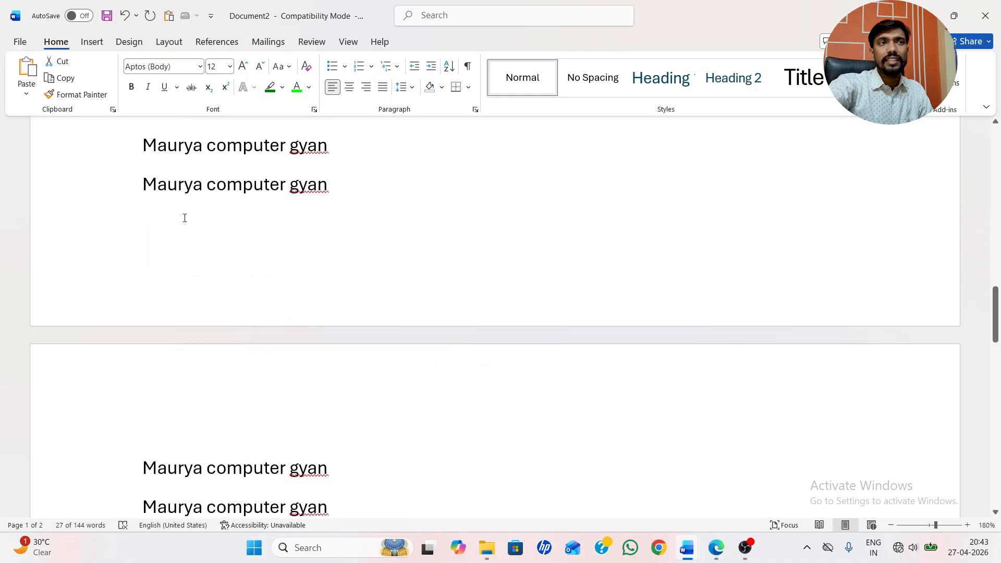
scroll(188, 229, up, 11)
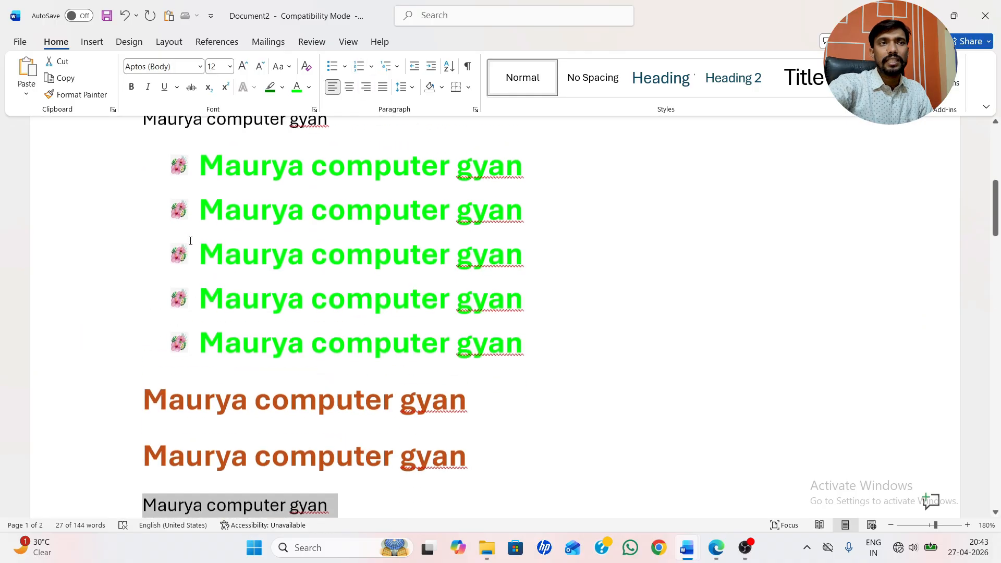
click(372, 66)
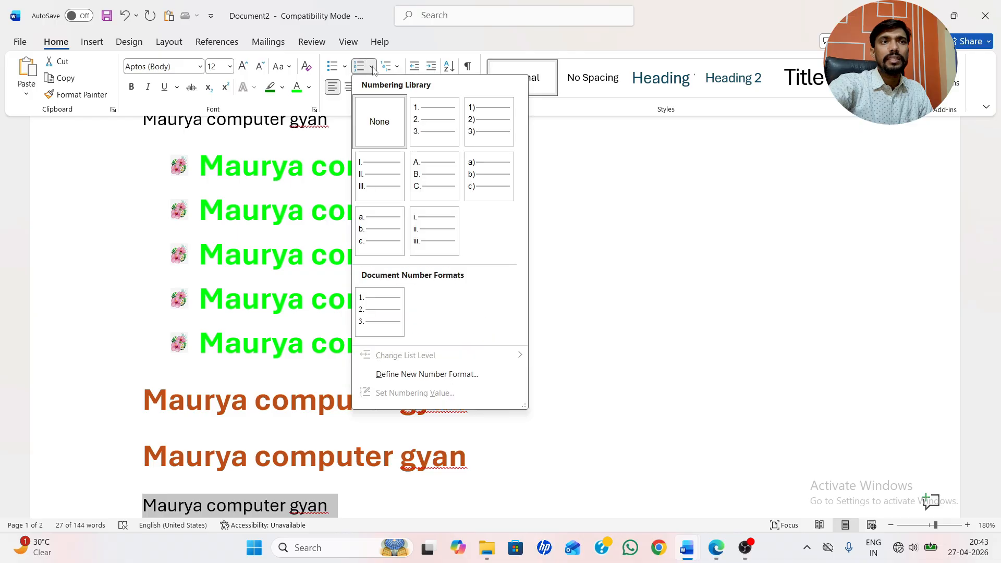
click(422, 123)
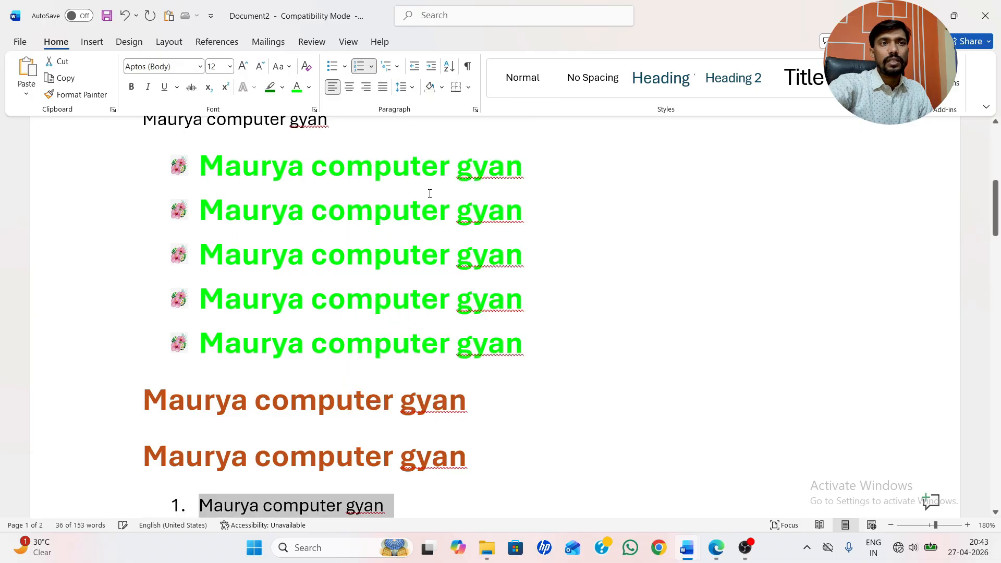
scroll(423, 251, down, 5)
scroll(417, 253, up, 5)
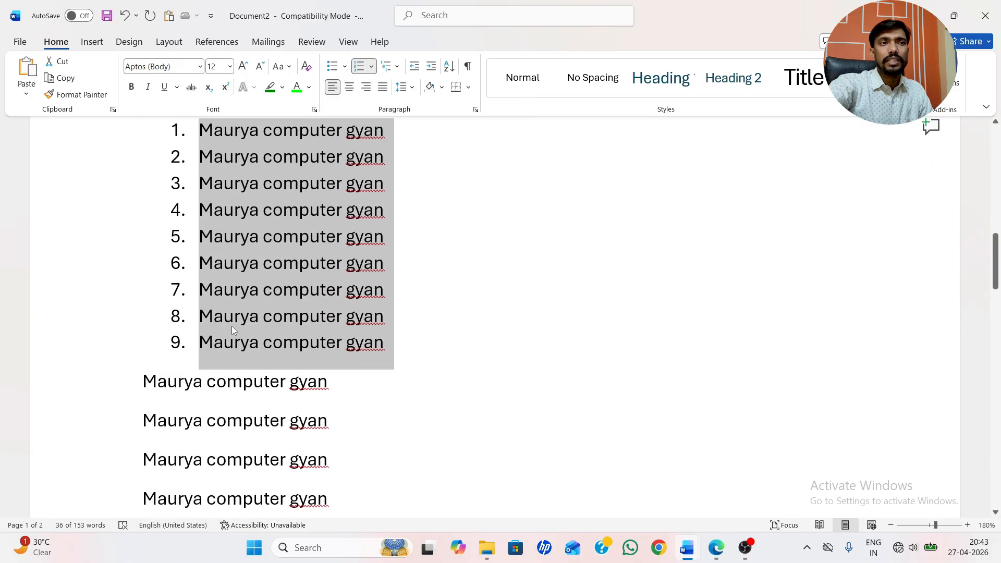
Step: Delete all text from the start of the document through the nine-item numbered list
drag(394, 386, 52, 3)
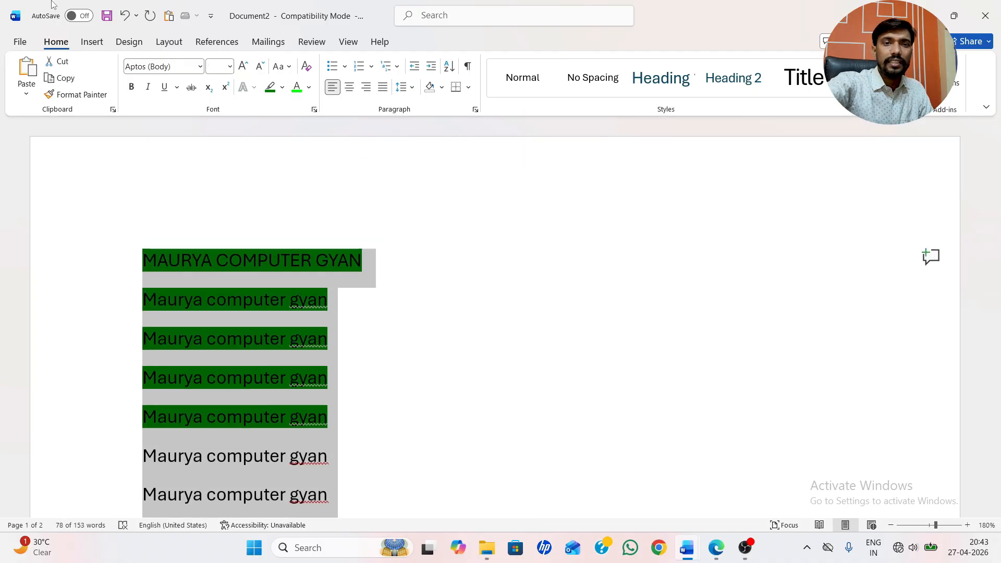
key(Delete)
scroll(23, 51, down, 2)
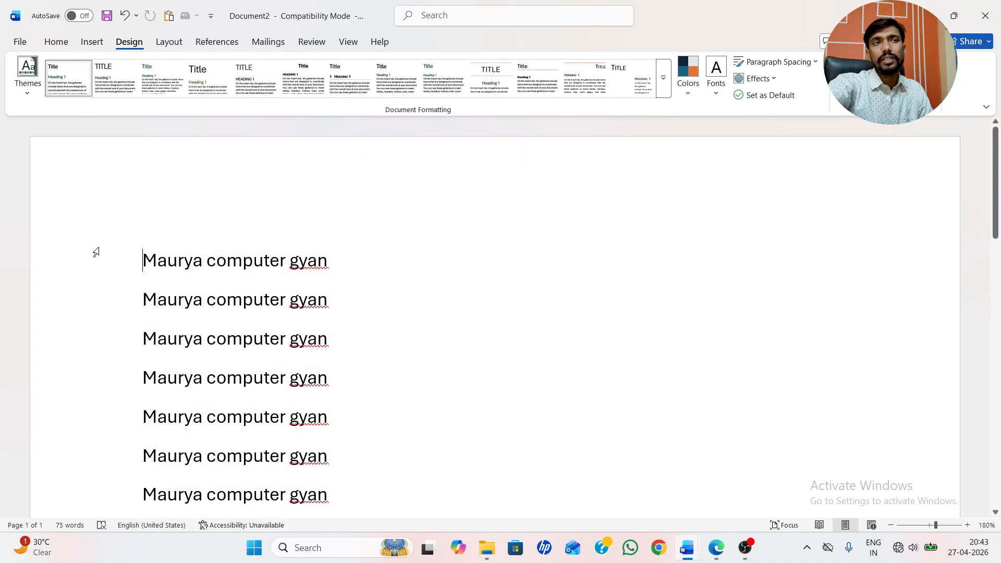
Step: Apply the recently used 1. 2. 3. numbering format to all remaining lines in the document
scroll(281, 406, down, 10)
drag(330, 452, 81, 255)
click(57, 42)
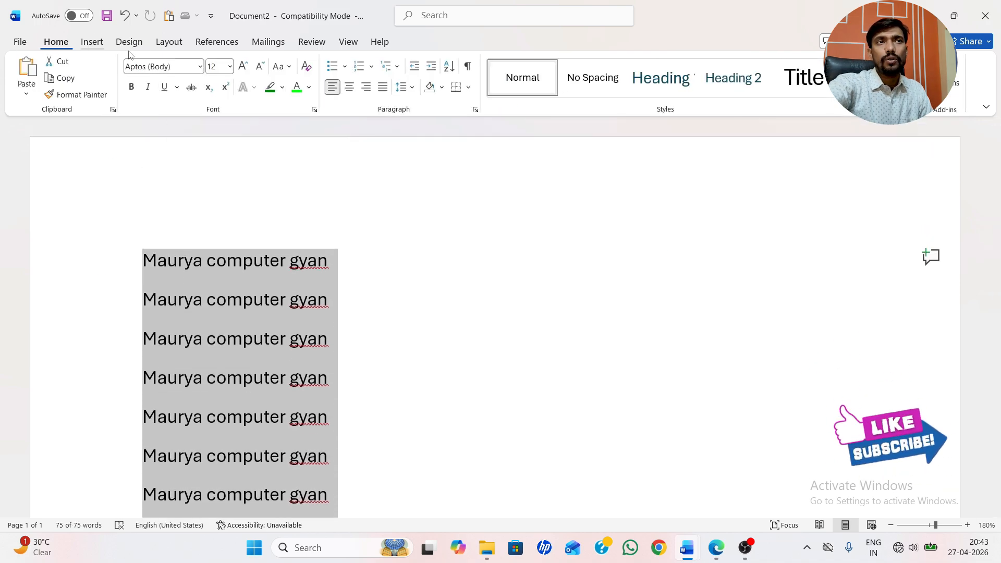
click(371, 68)
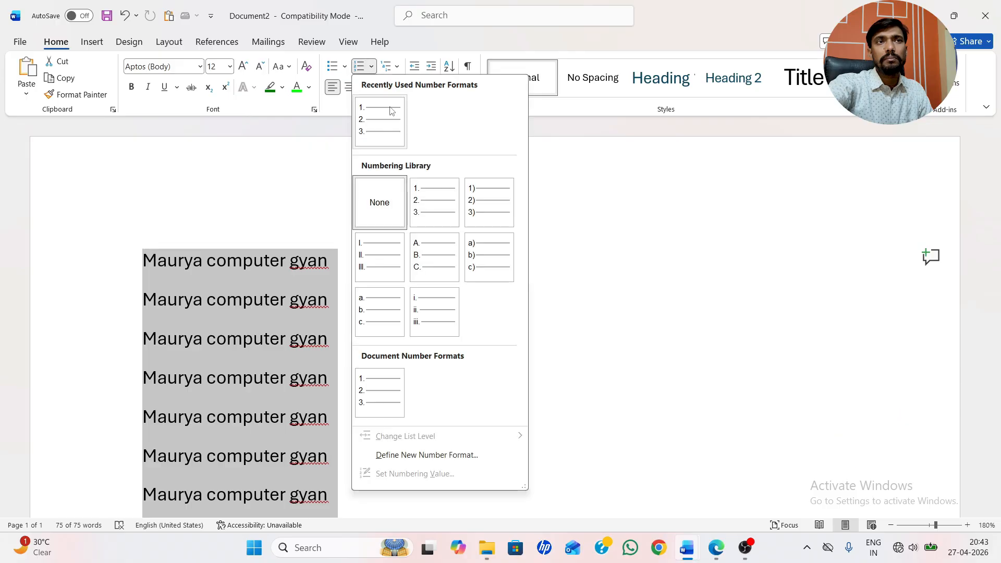
click(386, 131)
scroll(230, 290, down, 5)
scroll(230, 289, up, 8)
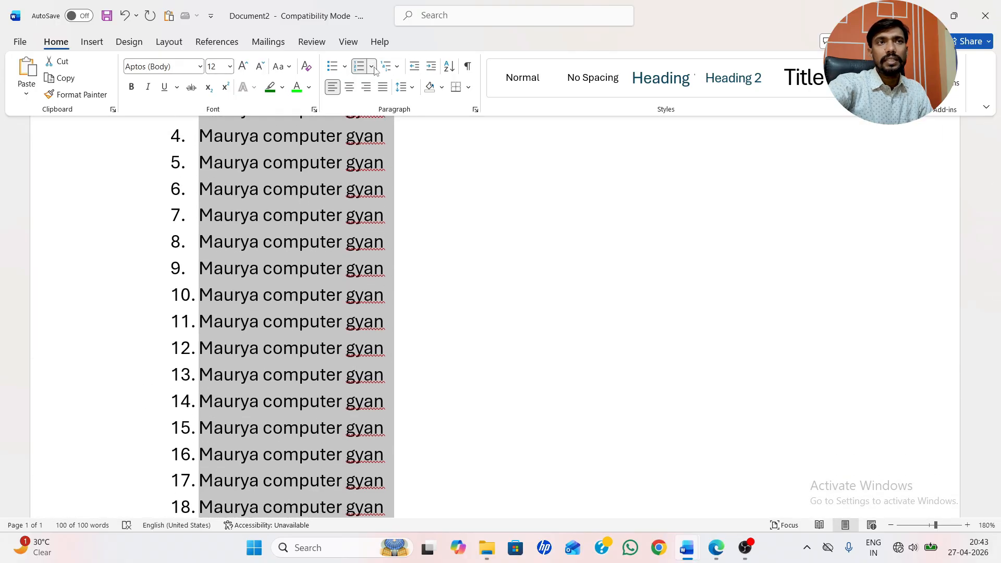
Step: Apply the 1. 2. 3. library numbering to the selected lines, and switch them to the A. B. C. format
click(371, 66)
click(430, 203)
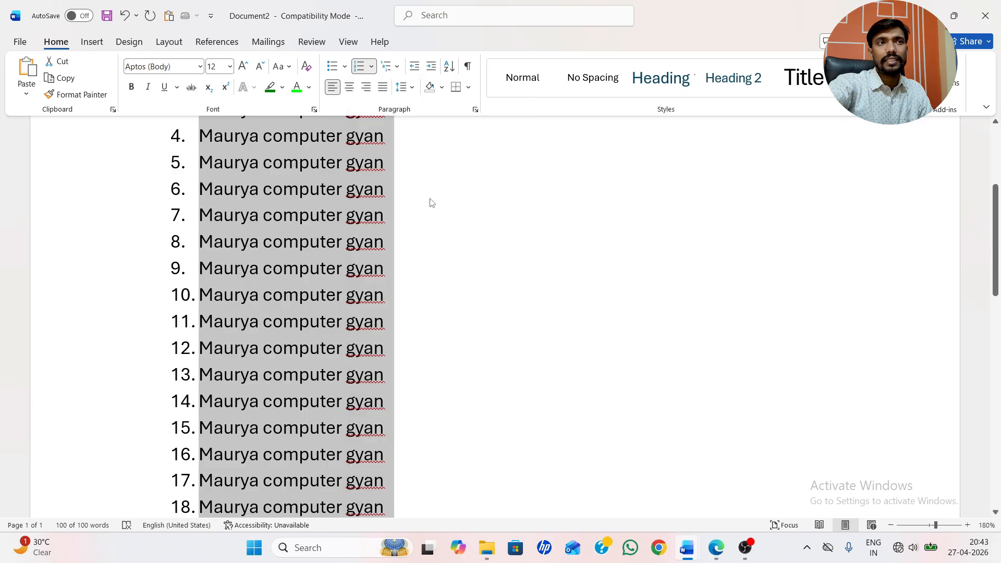
click(372, 66)
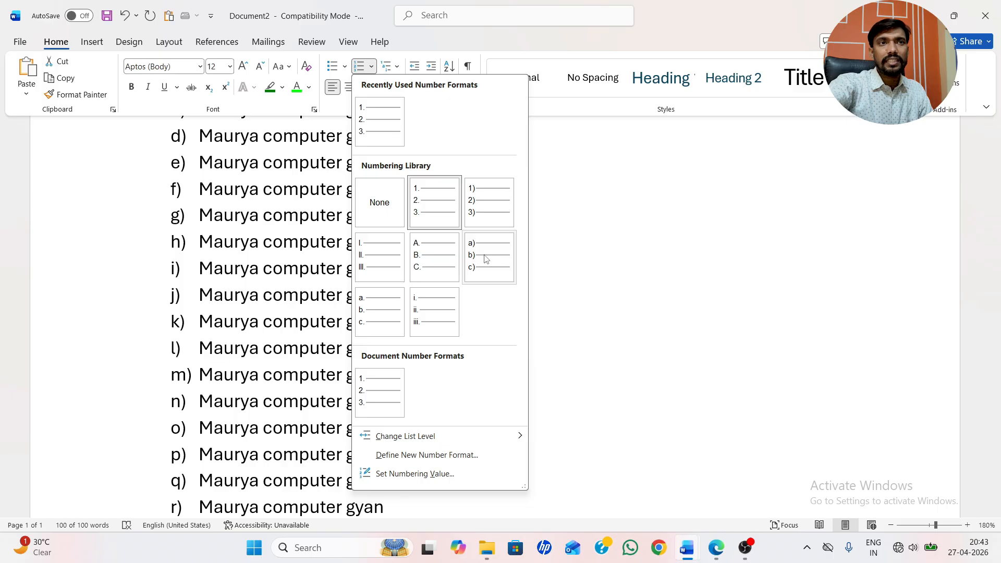
click(430, 266)
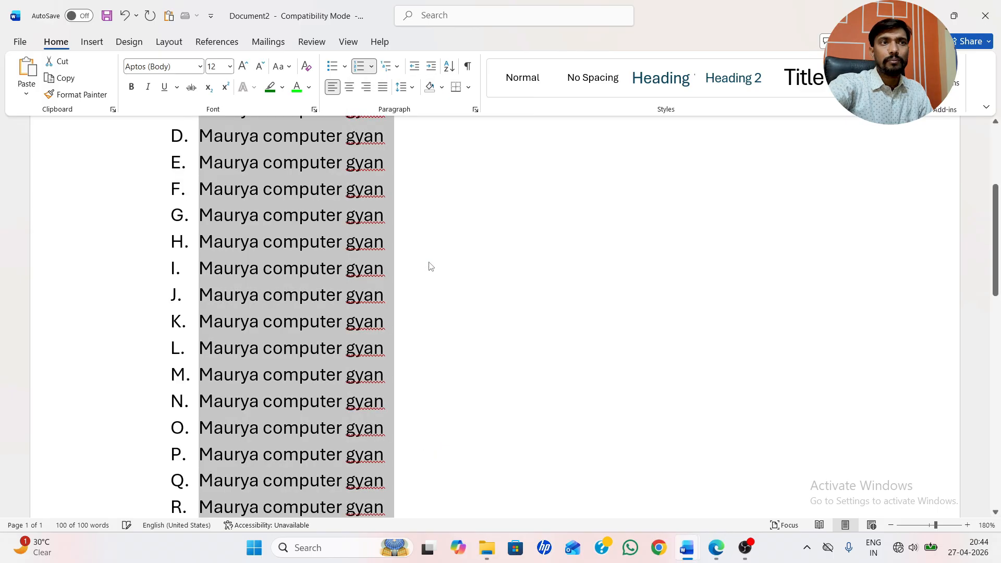
Step: Change the numbering of all selected lines to uppercase Roman numerals, I. II. III
click(372, 72)
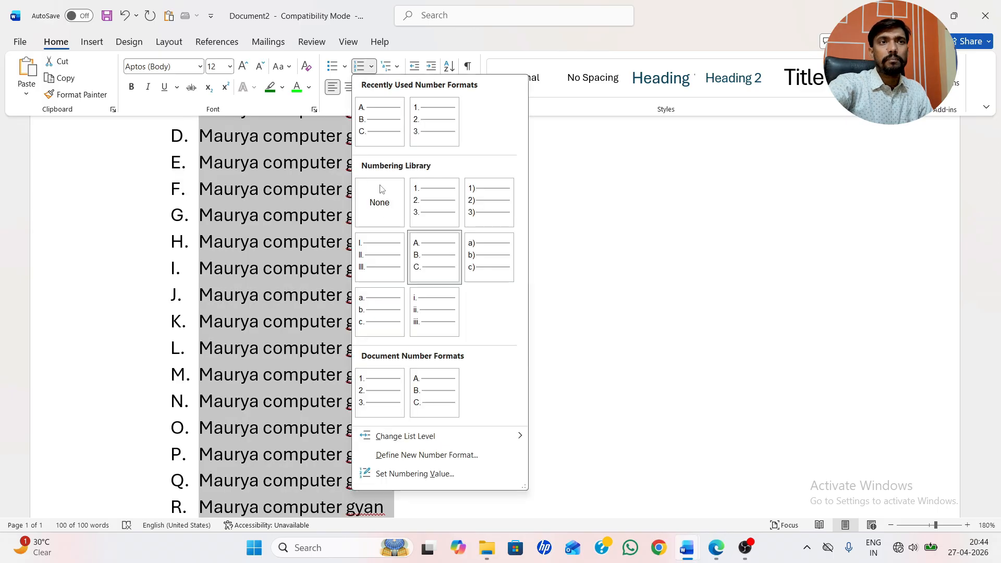
click(374, 256)
scroll(259, 289, up, 4)
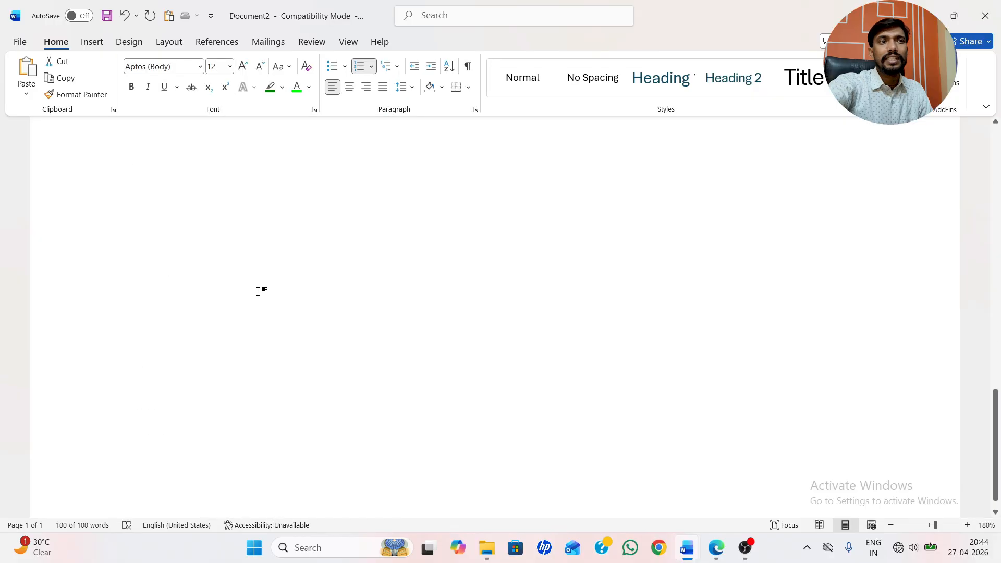
Step: Examine the list level choices and the number styles offered for a new number format, and leave the definition without saving
click(371, 66)
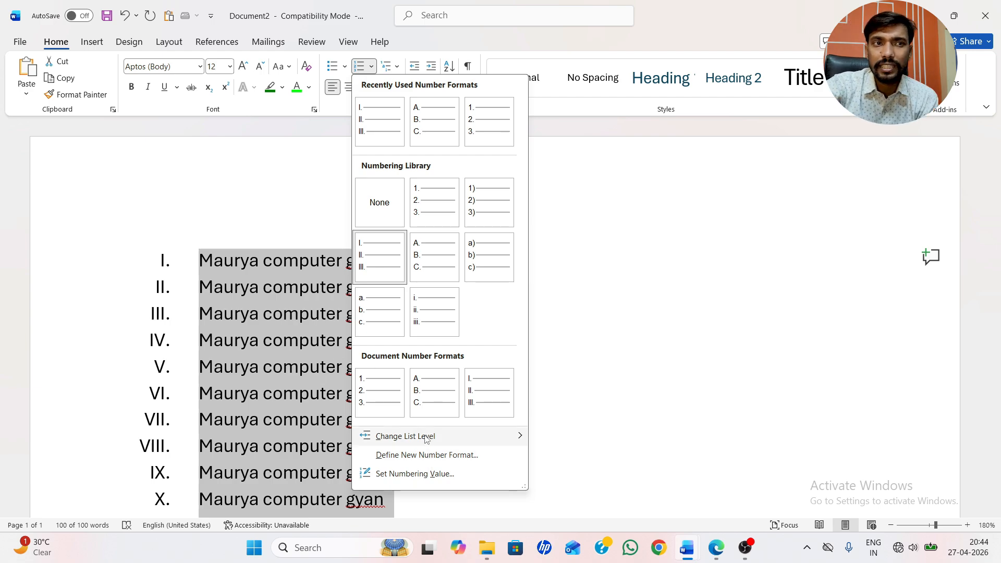
mouse_move(386, 436)
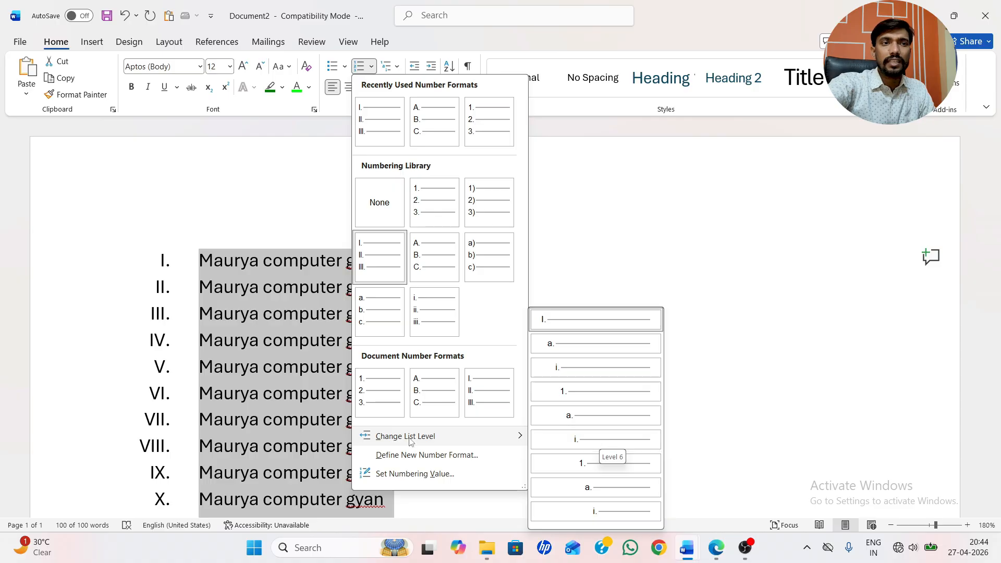
click(417, 460)
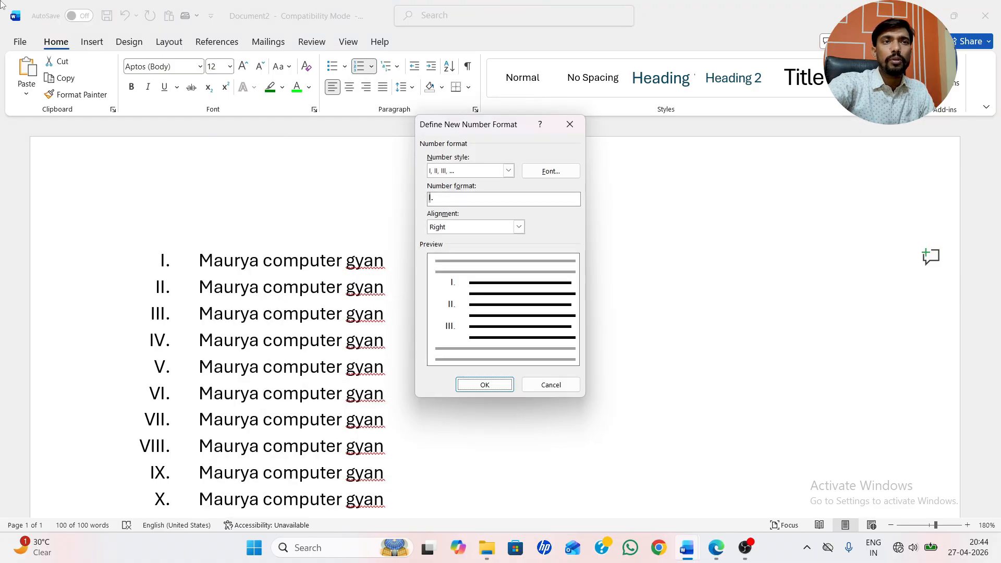
click(508, 171)
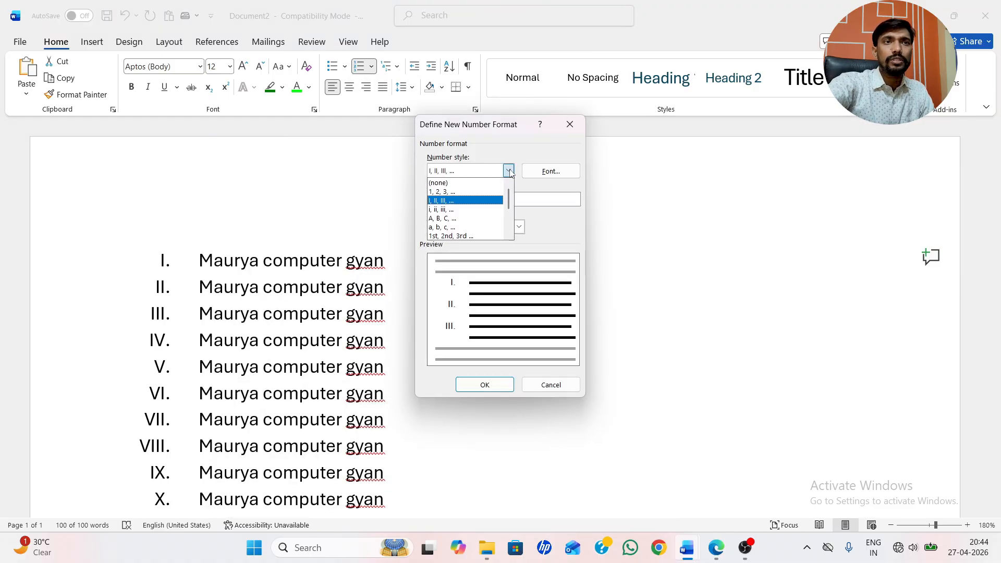
click(449, 209)
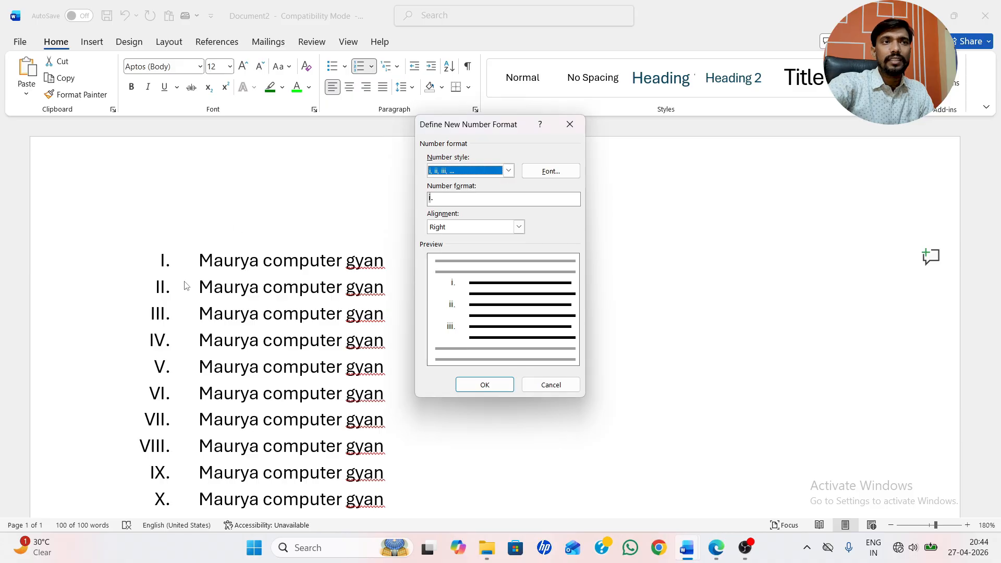
click(509, 171)
scroll(458, 219, down, 2)
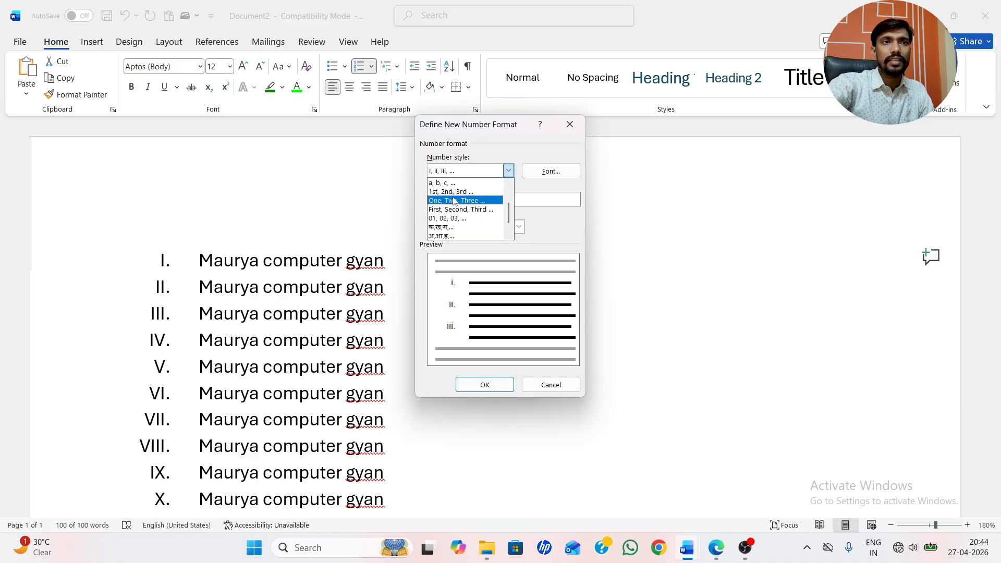
scroll(457, 216, down, 1)
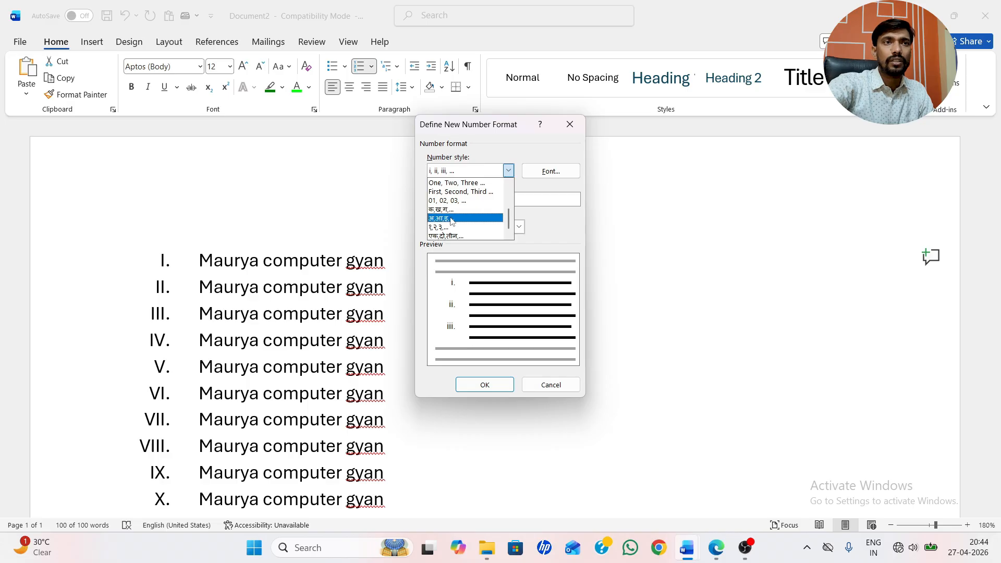
click(542, 387)
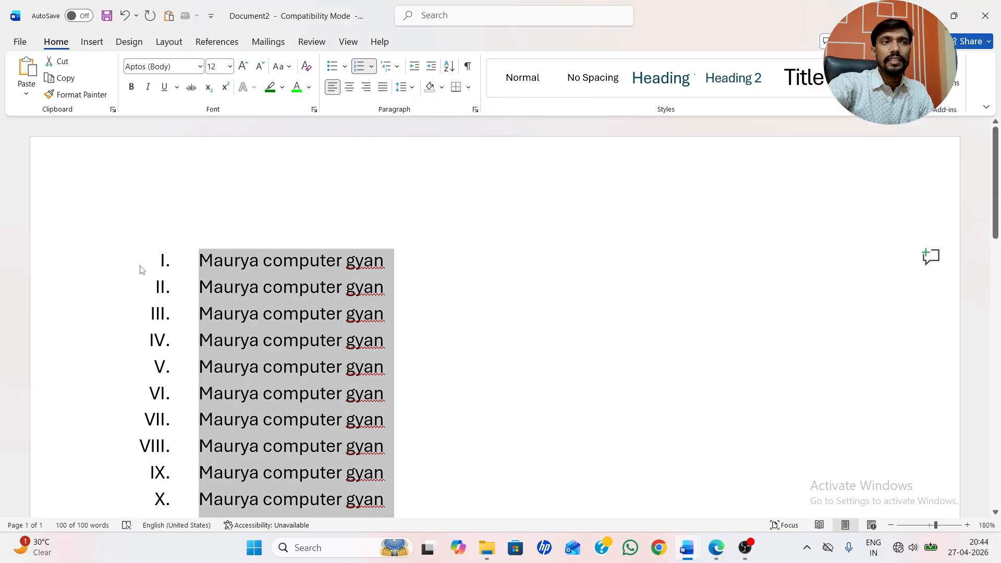
Step: Review the options for setting the list's starting number value, and cancel without changes
click(371, 66)
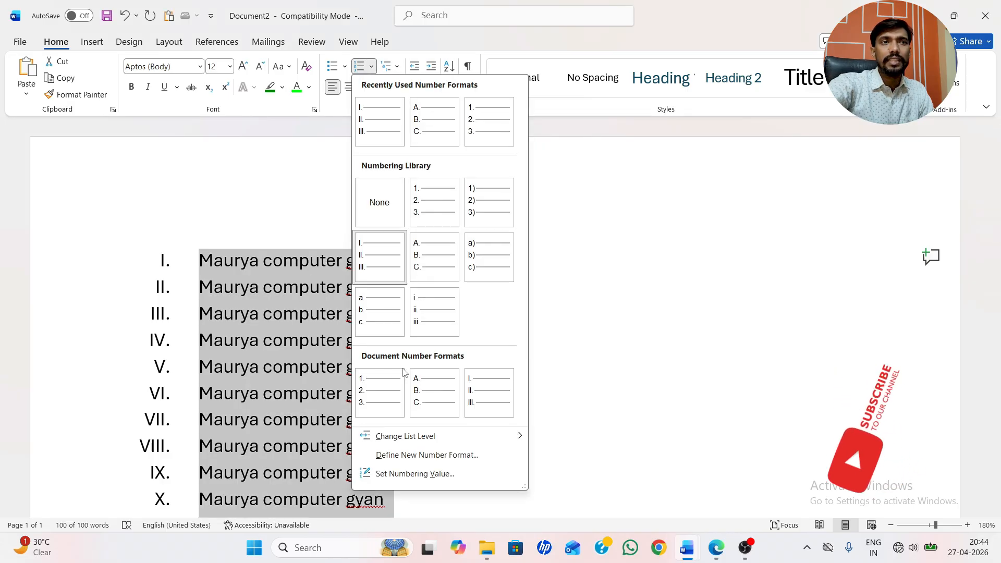
click(402, 474)
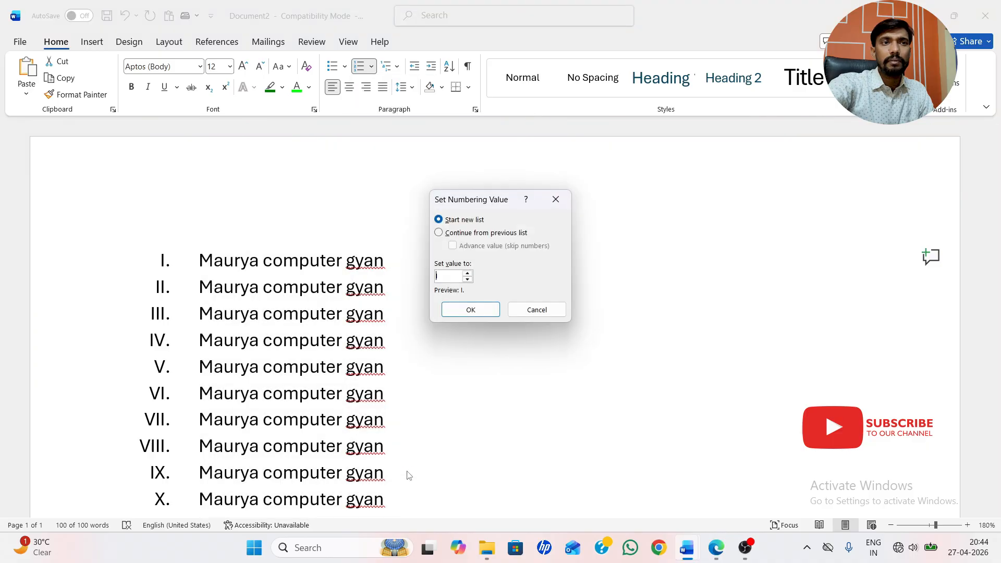
click(534, 311)
Step: Define a new number format with the 1st, 2nd, 3rd number style for the selected lines, and review the whole list
click(371, 66)
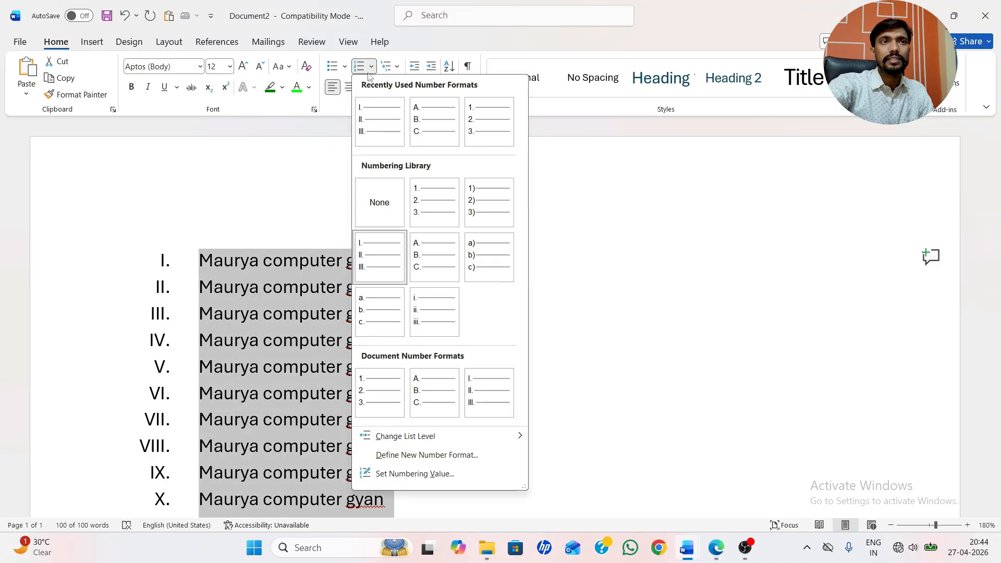
click(412, 454)
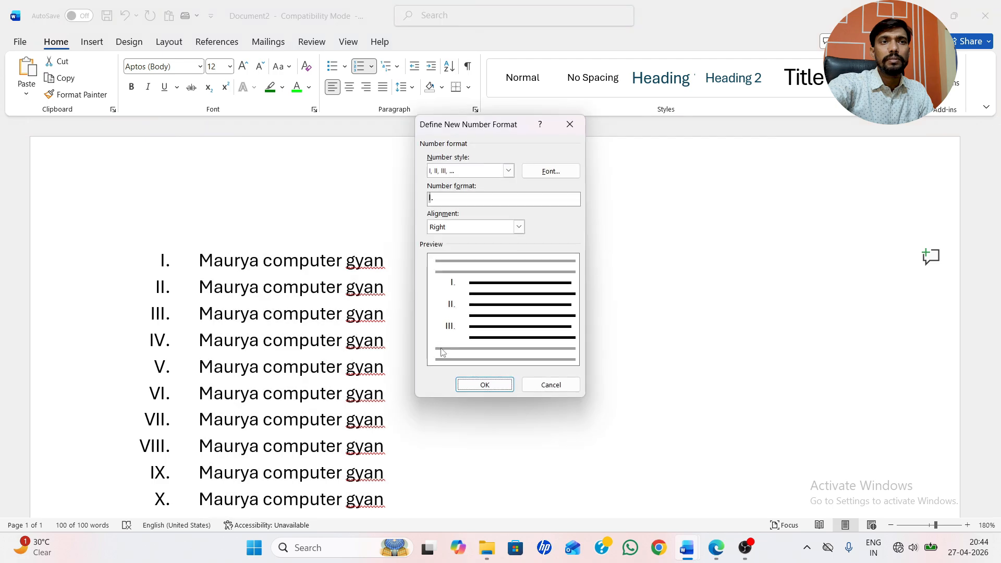
click(507, 171)
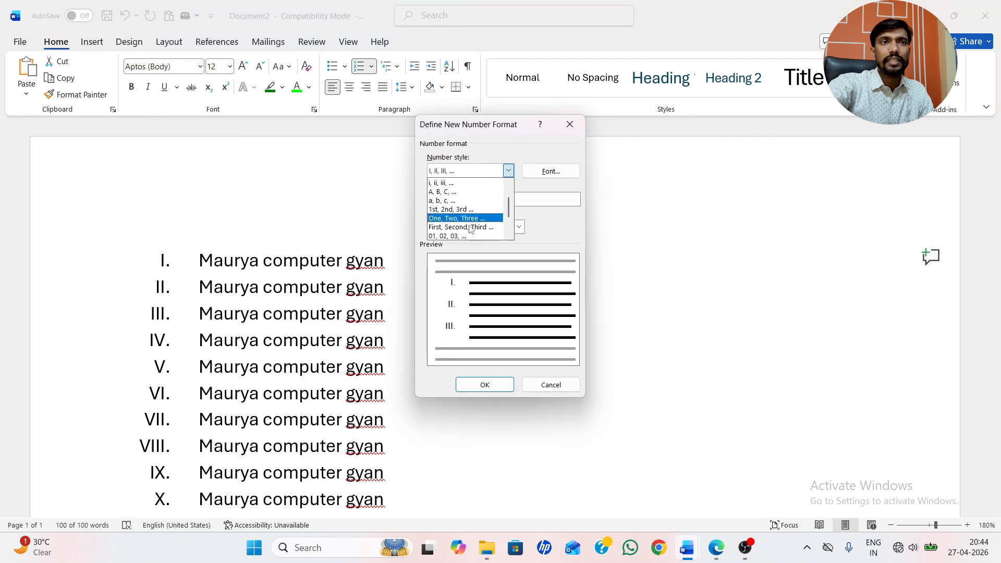
scroll(455, 217, down, 1)
click(454, 210)
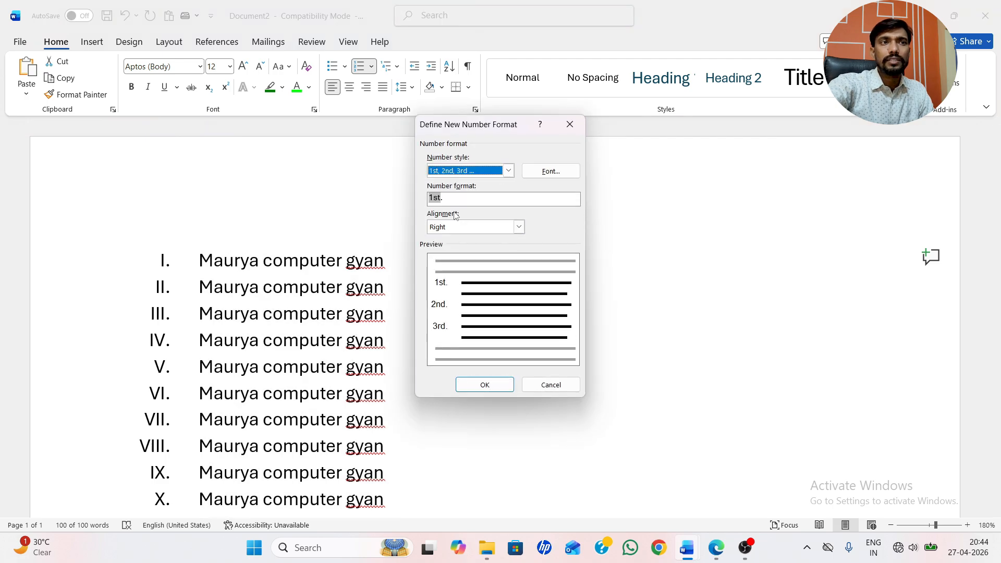
click(485, 384)
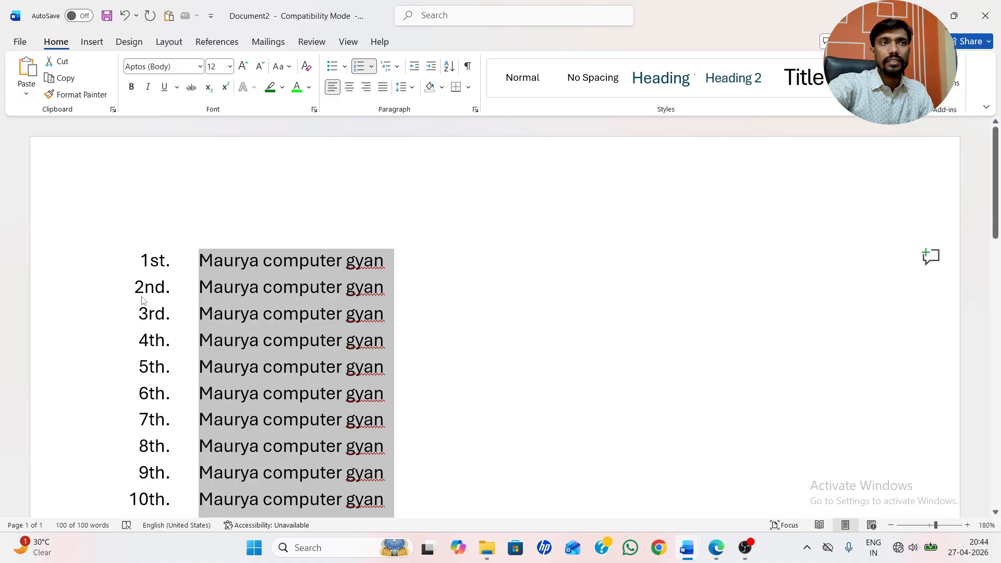
scroll(141, 301, down, 10)
scroll(157, 335, up, 5)
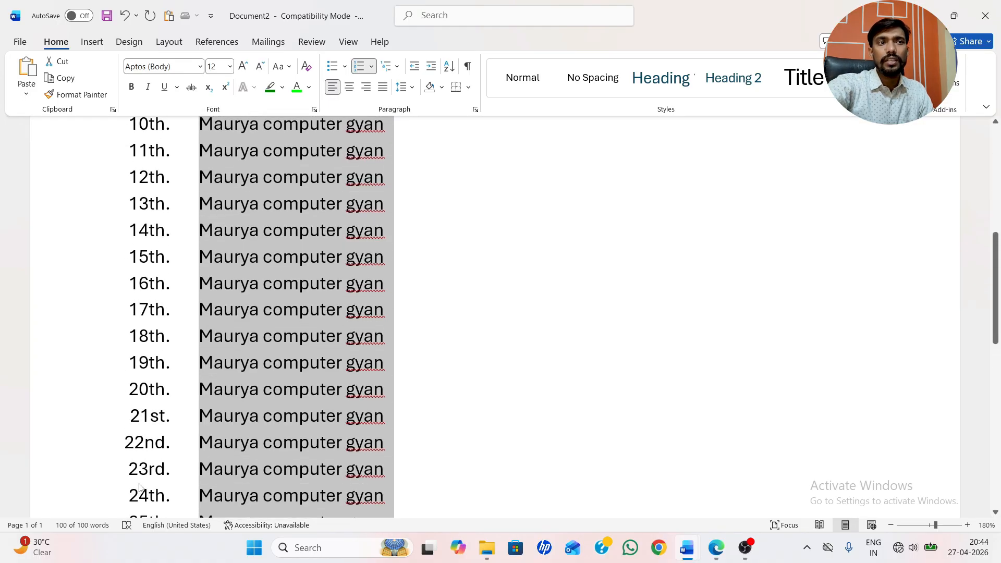
scroll(166, 467, down, 5)
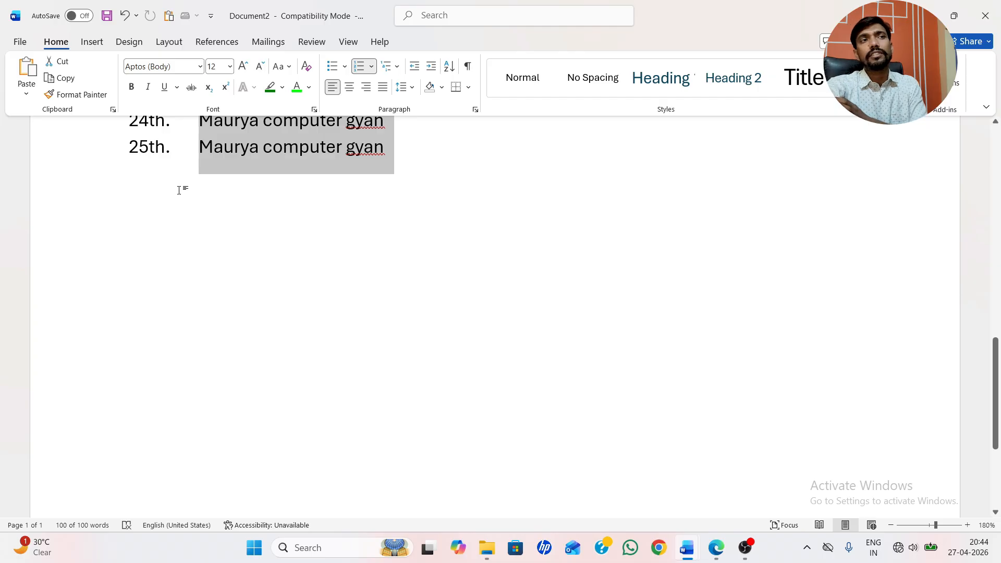
scroll(179, 190, up, 10)
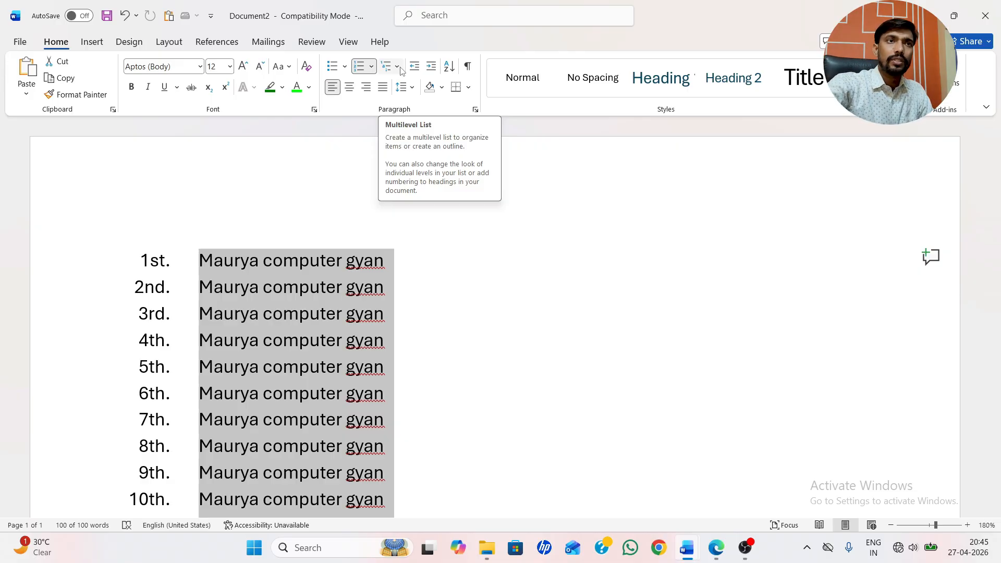
Step: Apply the 1., 1.1., 1.1.1. multilevel list format to all selected lines, and check the list to its end
click(397, 67)
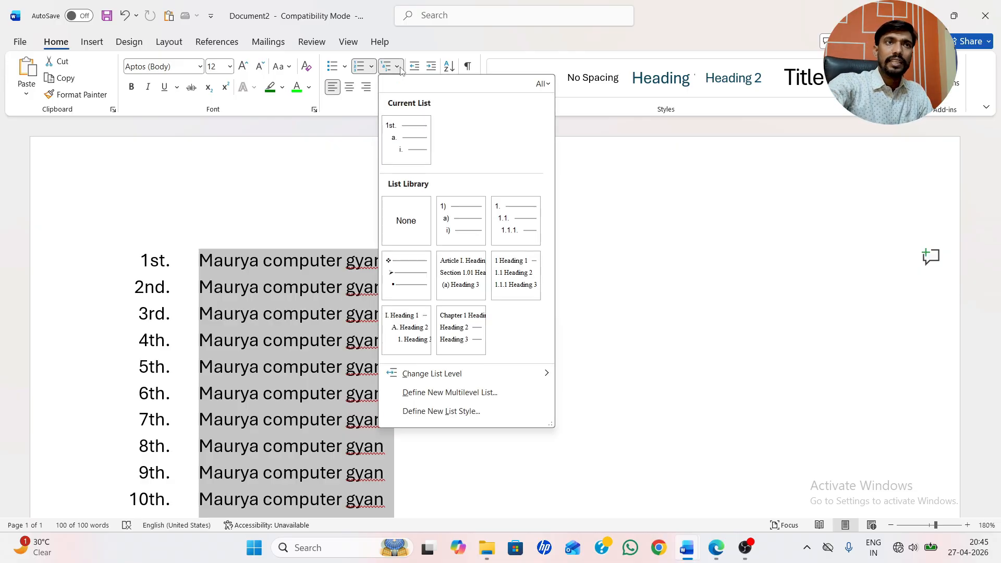
click(523, 236)
scroll(342, 238, down, 8)
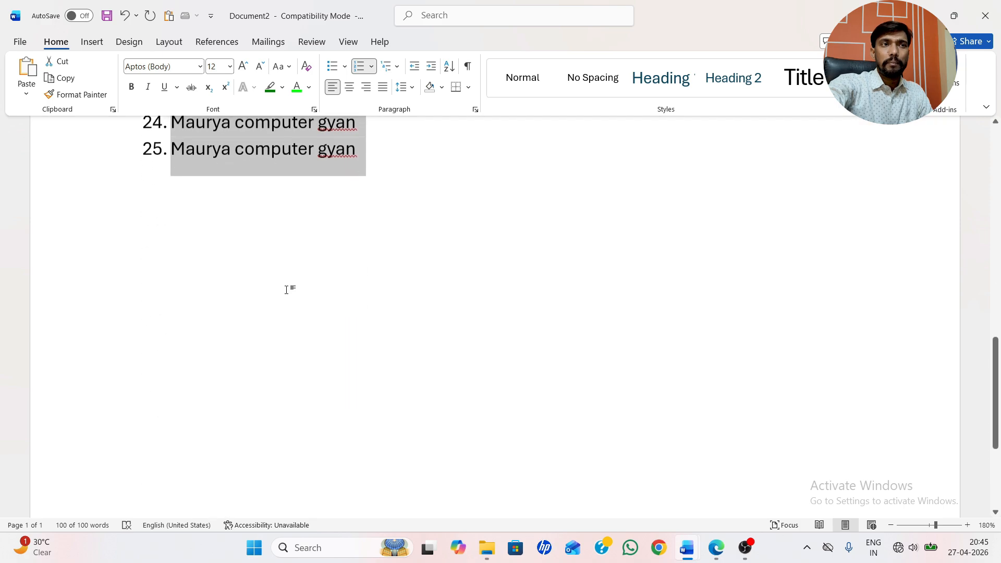
scroll(286, 290, up, 8)
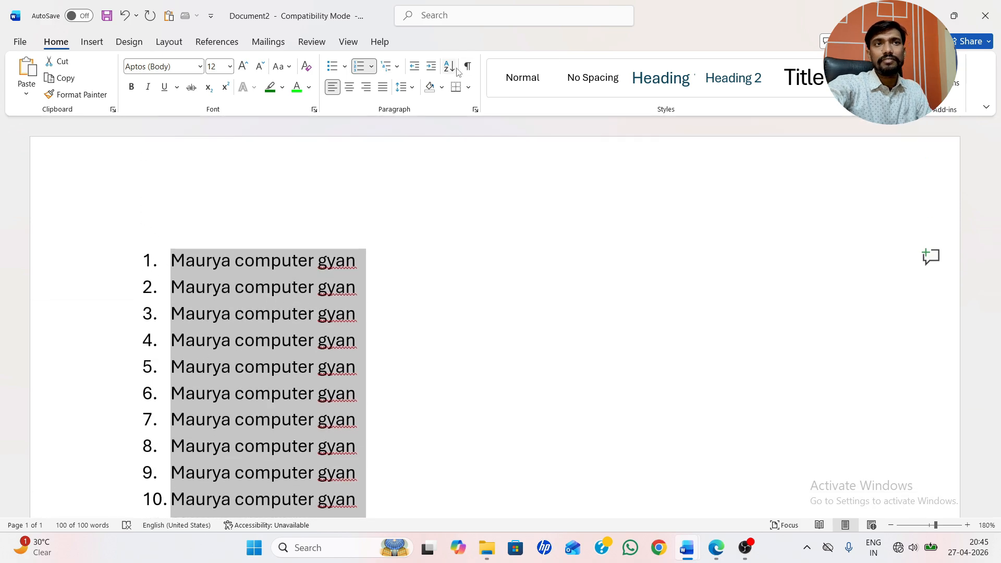
Step: Apply the I. Heading 1, A. Heading 2, 1. Heading 3 multilevel list to all selected lines, and review the list
click(395, 67)
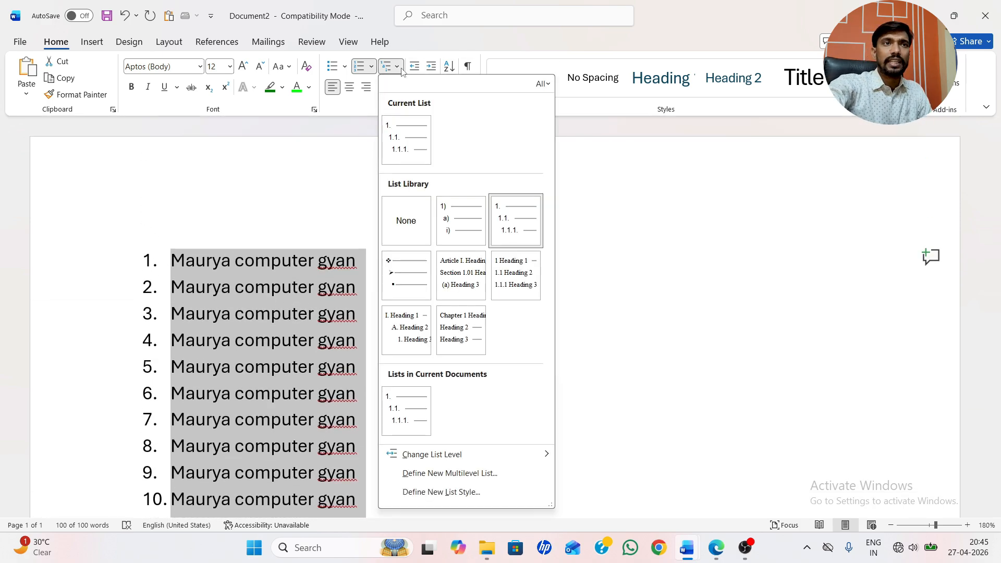
click(418, 336)
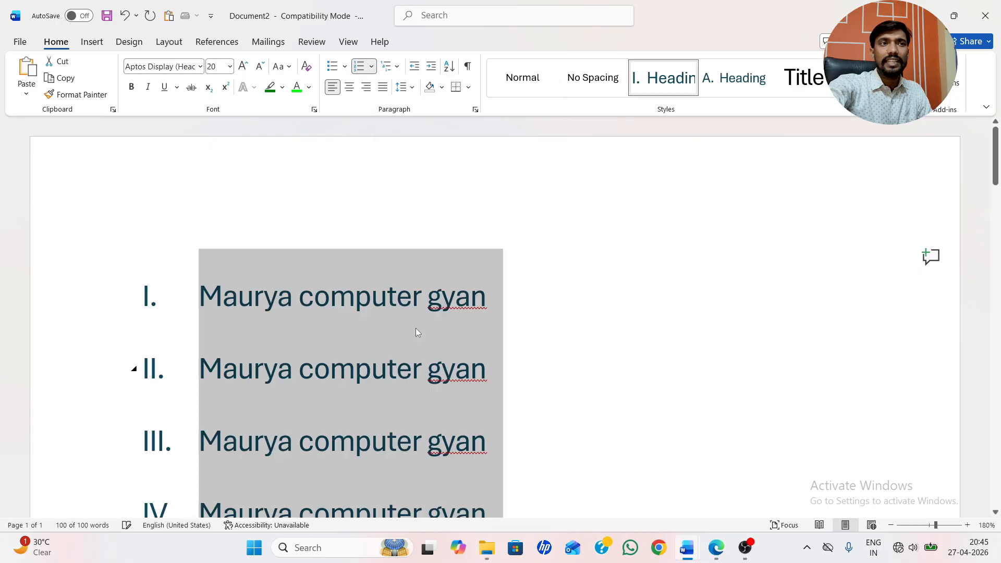
scroll(313, 313, down, 10)
scroll(334, 318, up, 5)
scroll(335, 320, up, 5)
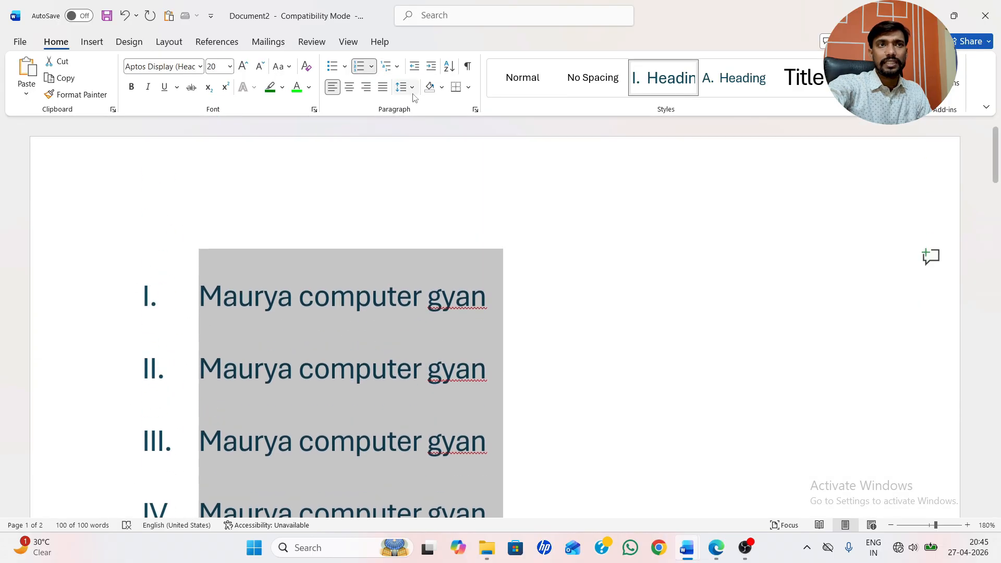
click(399, 67)
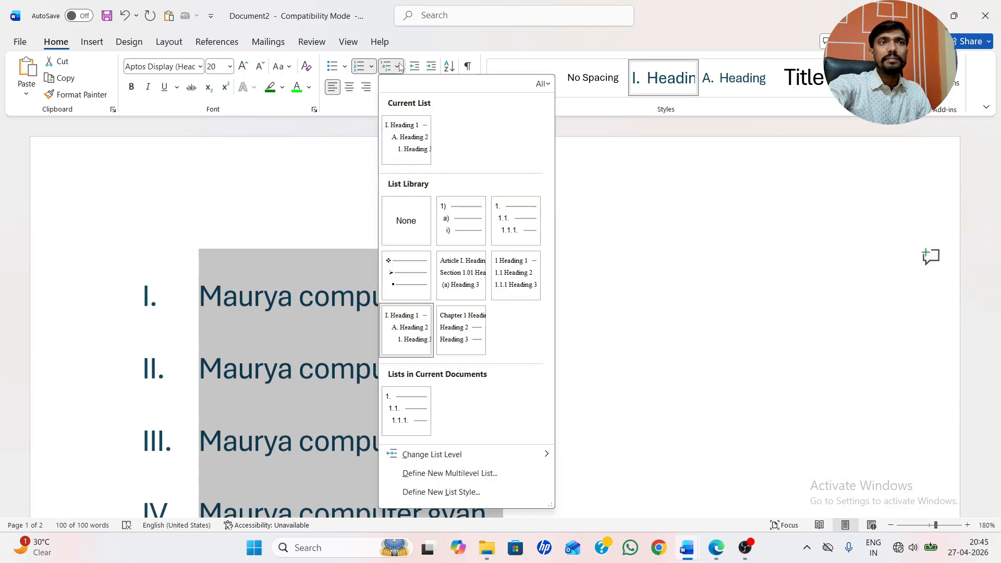
click(311, 192)
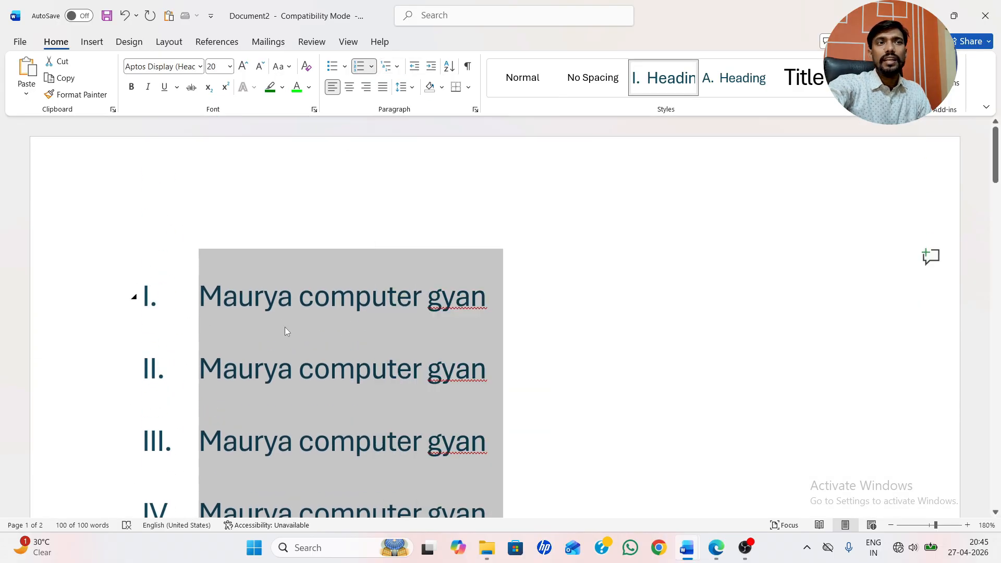
Step: Centre the selected heading lines, switch them to right alignment, and check the list
click(350, 88)
click(368, 89)
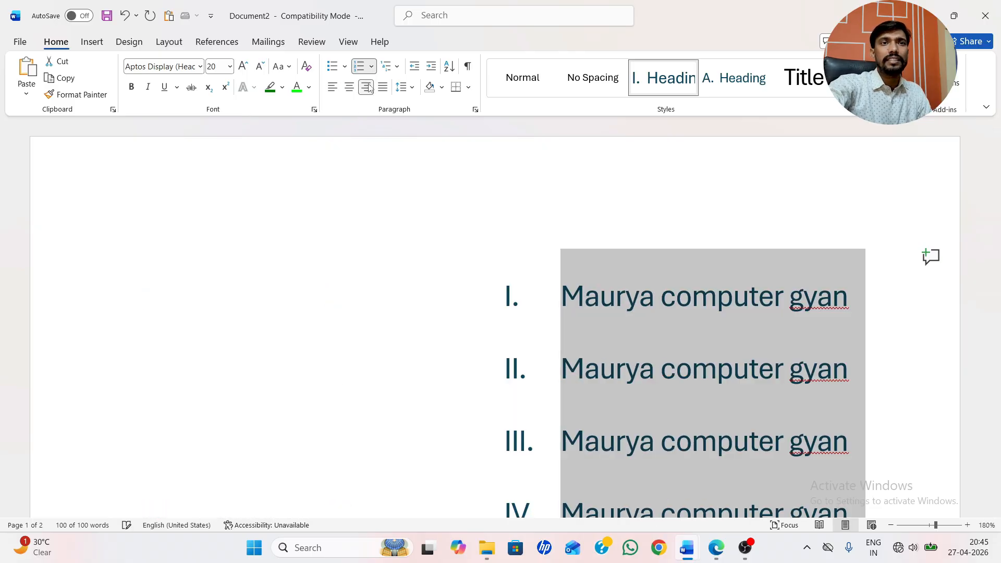
scroll(496, 217, down, 5)
scroll(391, 163, up, 5)
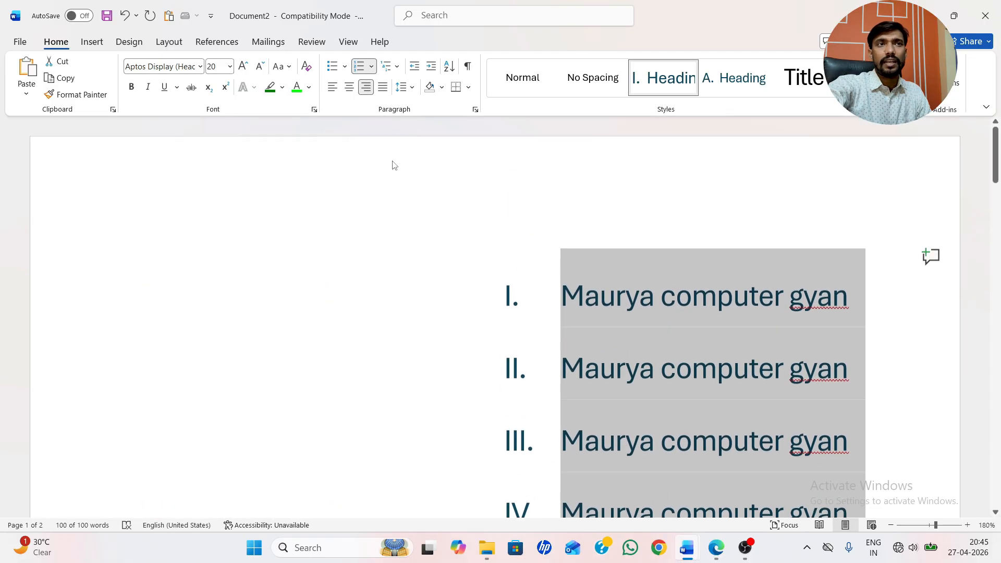
Step: Justify the selected heading lines, and delete all of them from the document
click(382, 88)
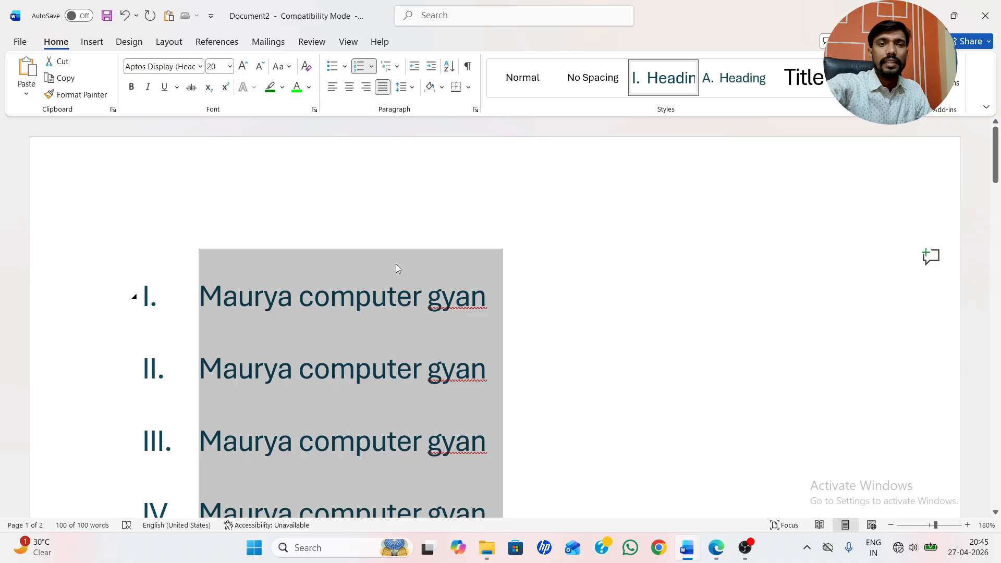
key(Delete)
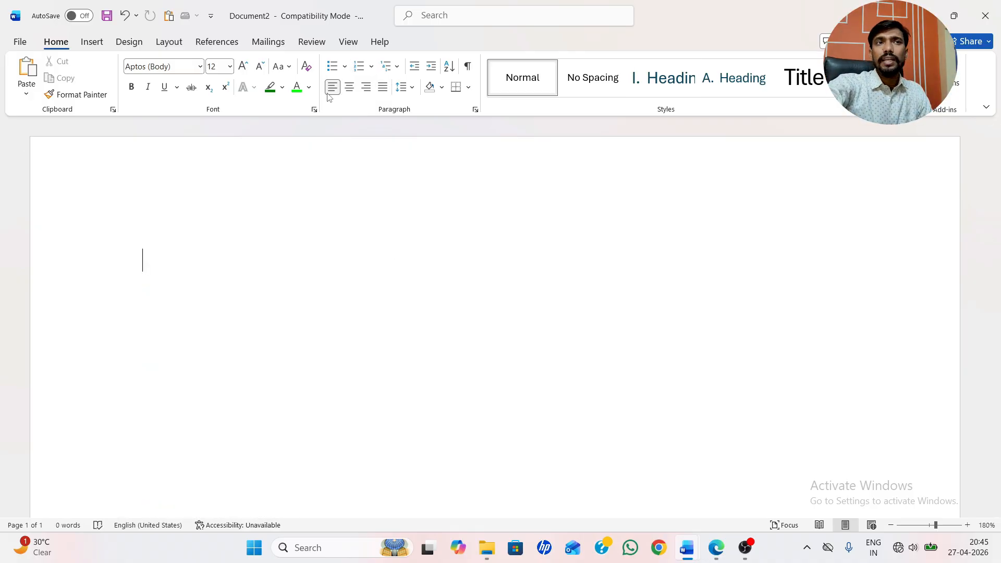
Step: Enter the centred line "Maurya computer gyan" on the empty page, and switch it to right alignment
text(m)
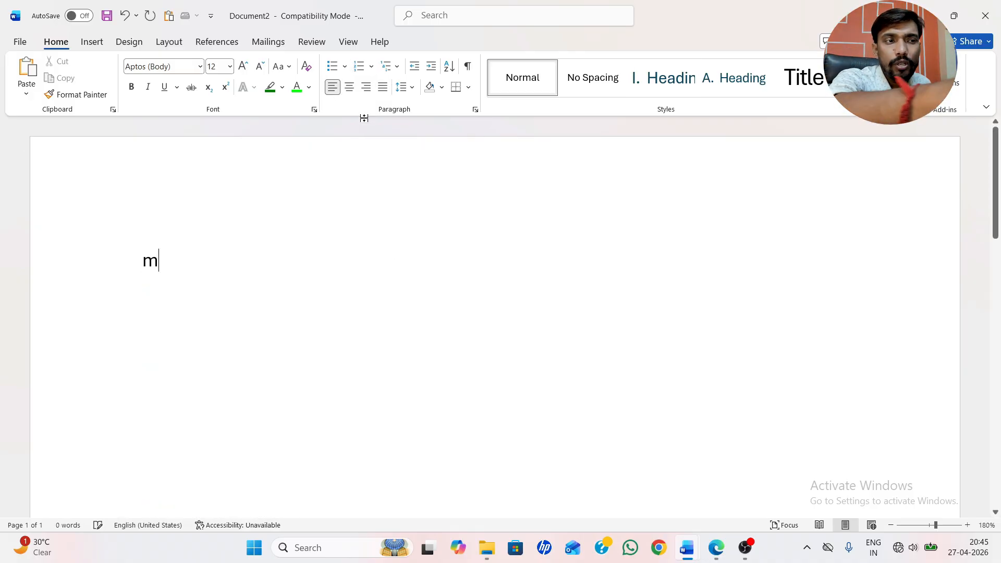
text(aurya)
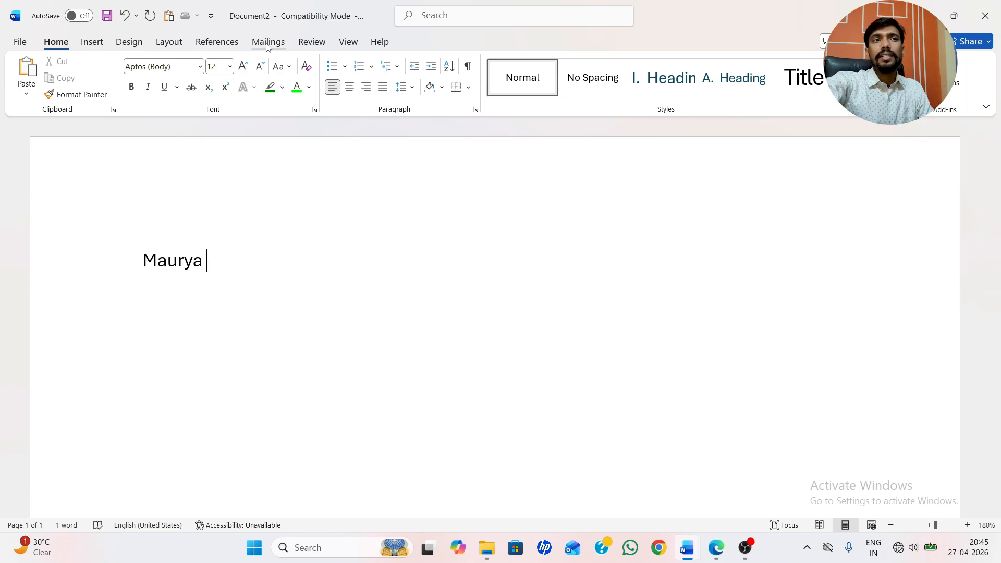
click(349, 87)
text(c)
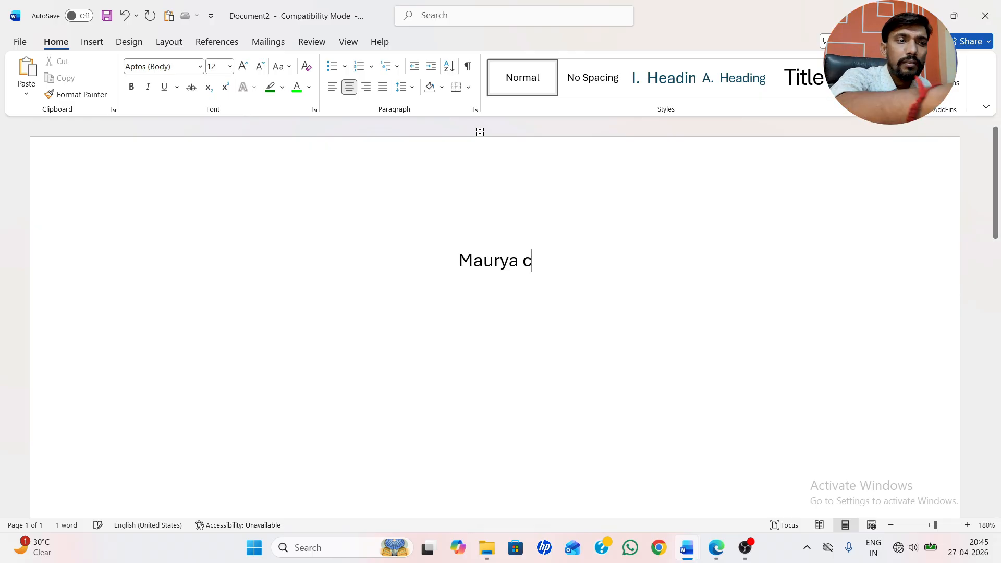
text(omput)
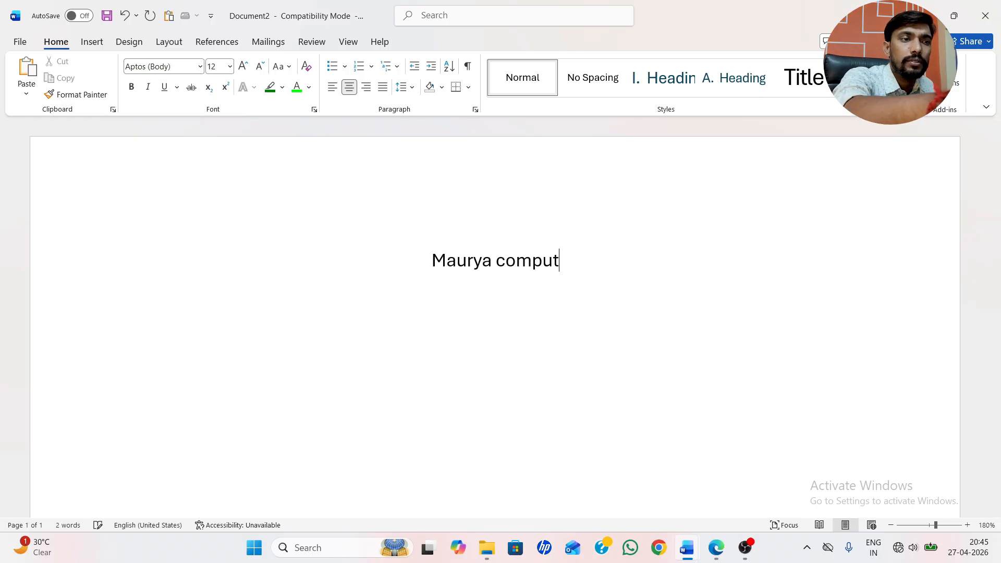
text(er gya)
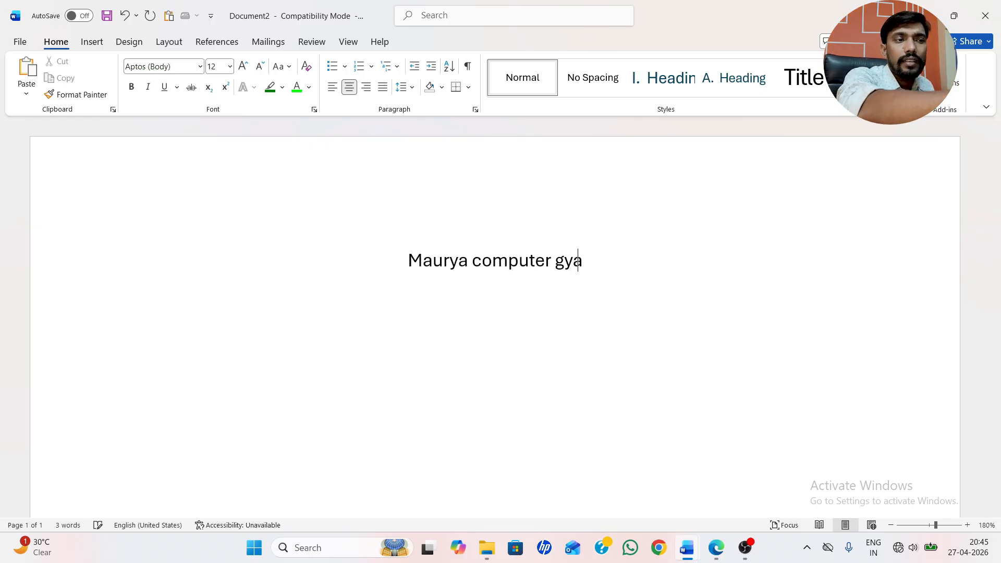
text(n)
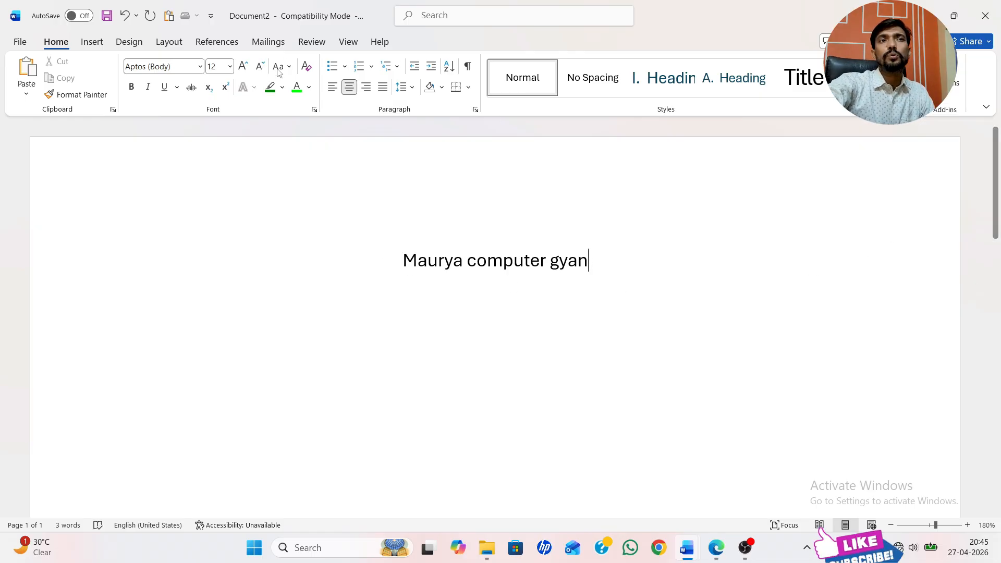
key(ctrl+r)
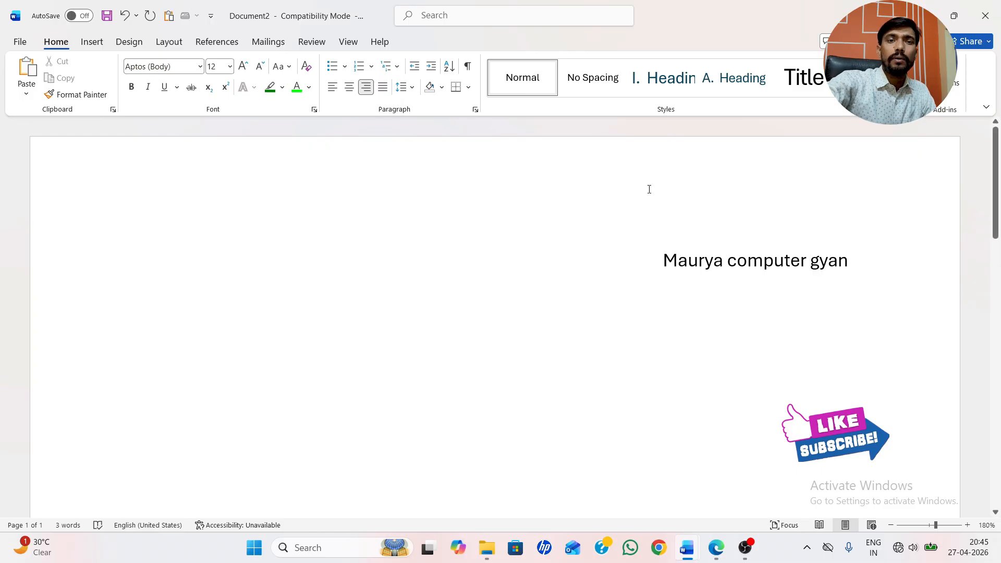
Step: Add a second line below the "computer gyan" line containing a person's full name
key(Return)
text(a)
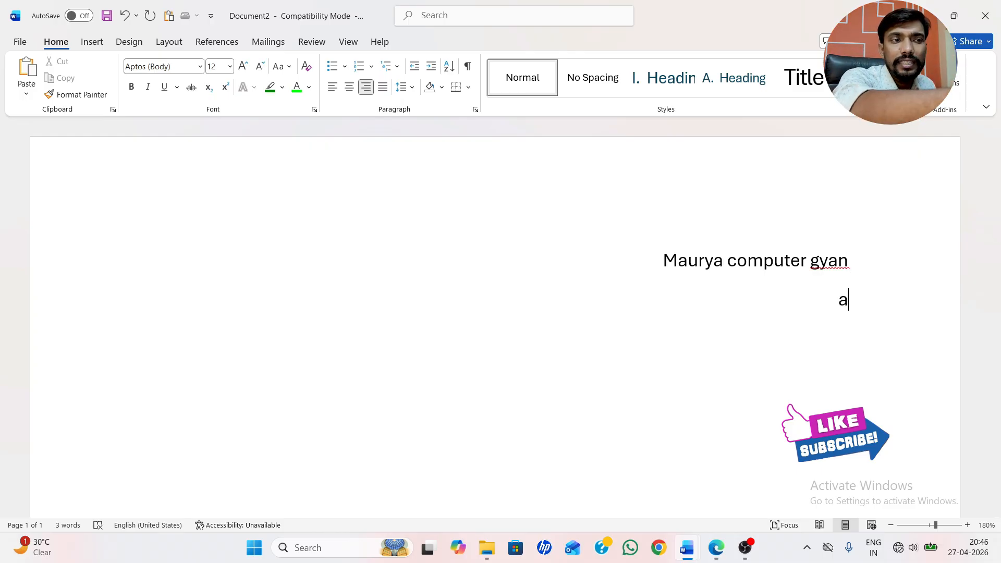
text(jay )
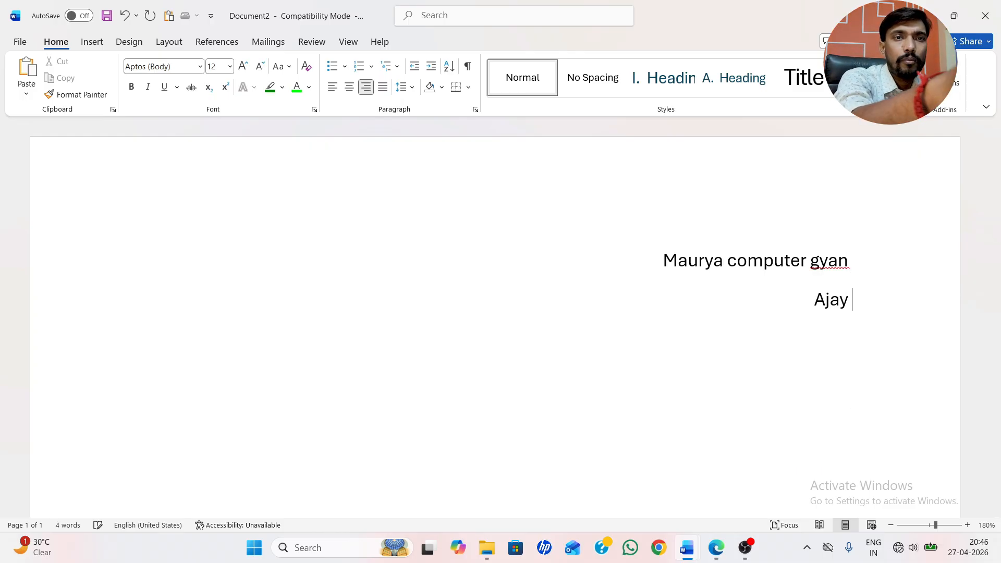
text(maur)
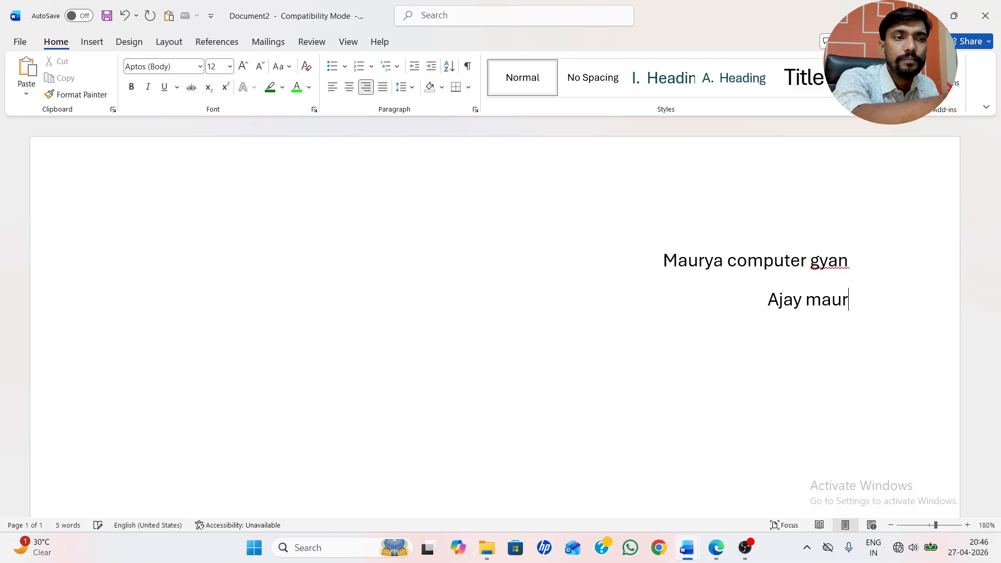
text(ya)
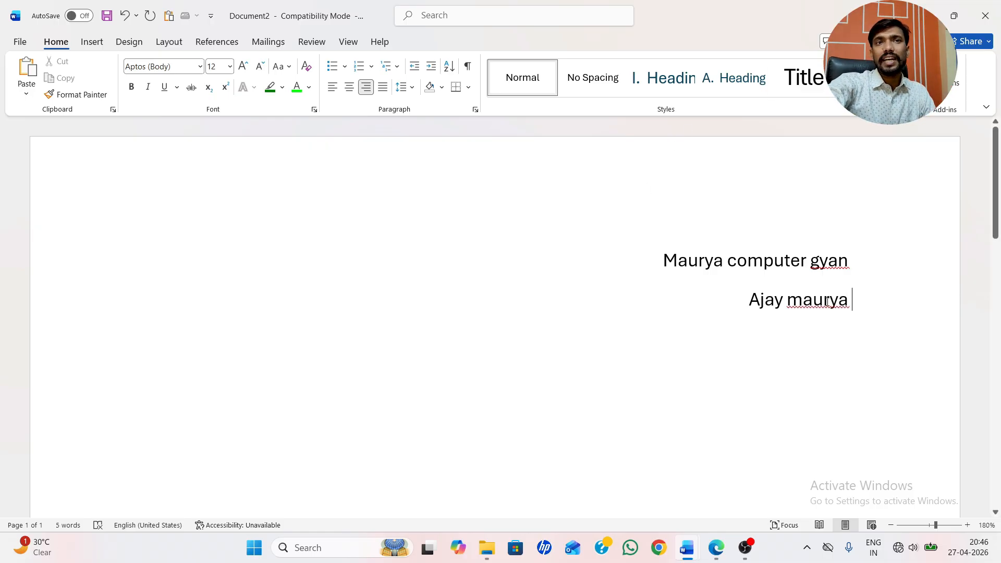
Step: Try centre, left and centre alignment on the name line, ending with right alignment
click(349, 87)
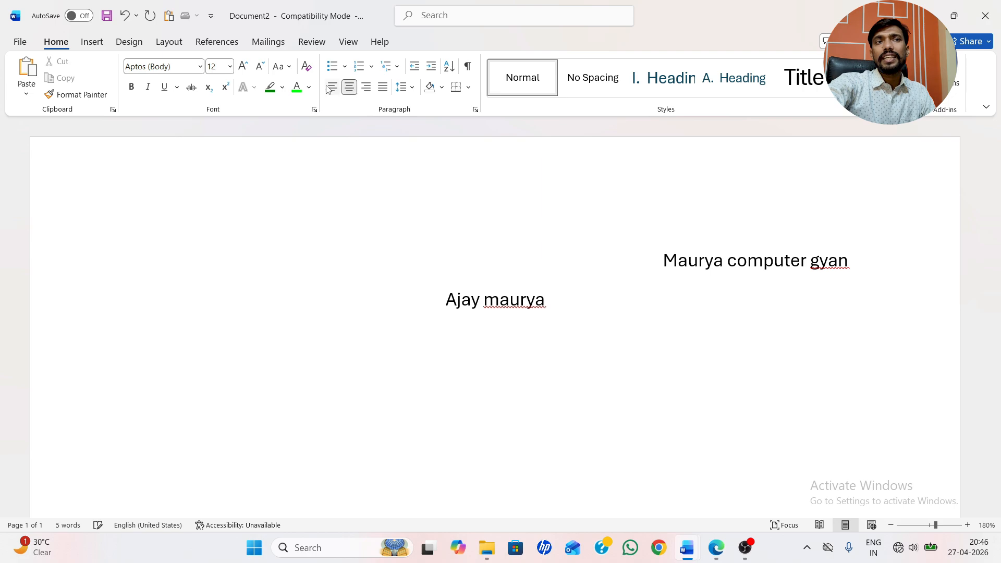
click(333, 88)
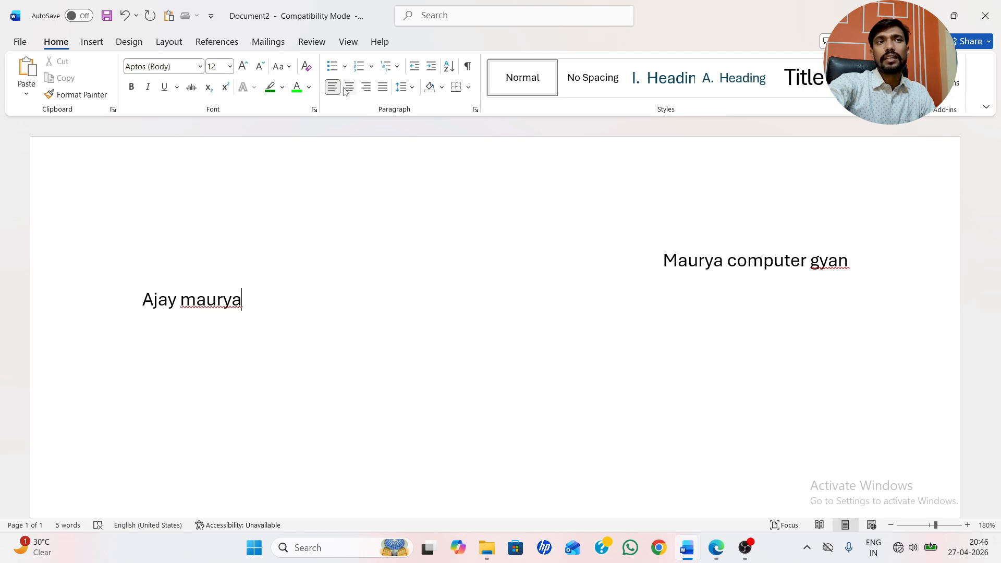
click(349, 87)
click(366, 87)
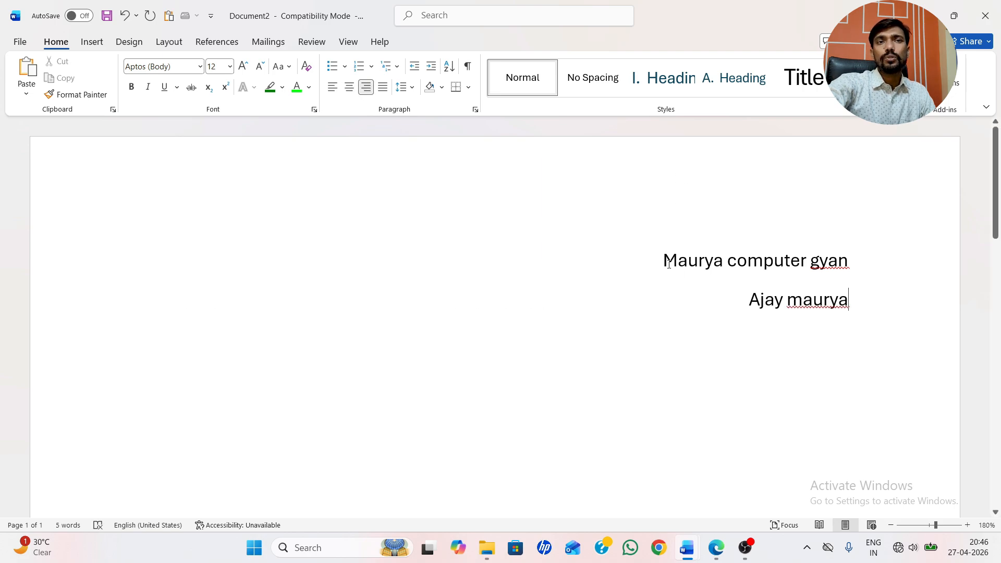
Step: Left-align both text lines together, and clear the selection
drag(669, 264, 840, 373)
click(333, 88)
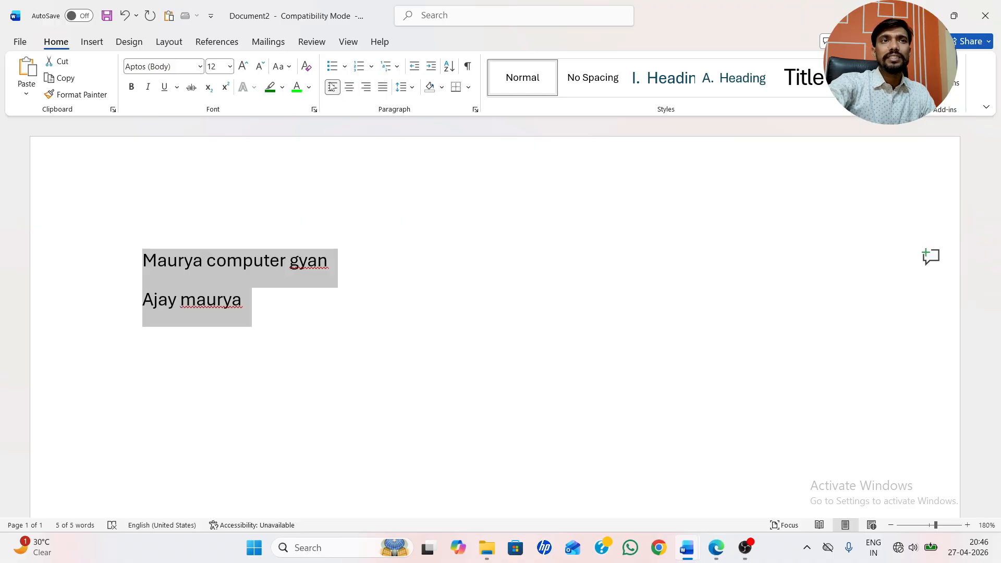
click(469, 276)
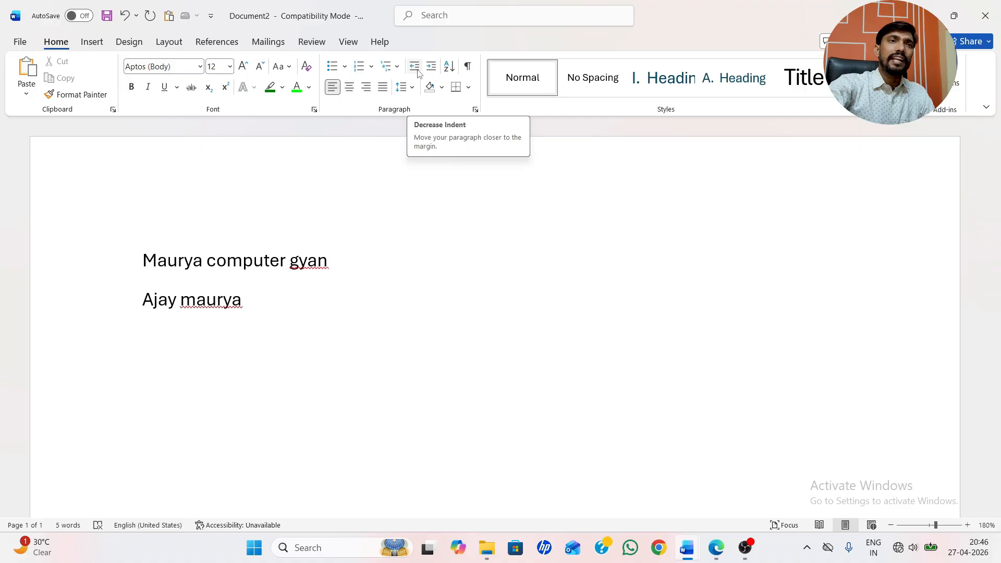
Step: Increase the indent of both text lines by seven levels
drag(140, 250, 304, 364)
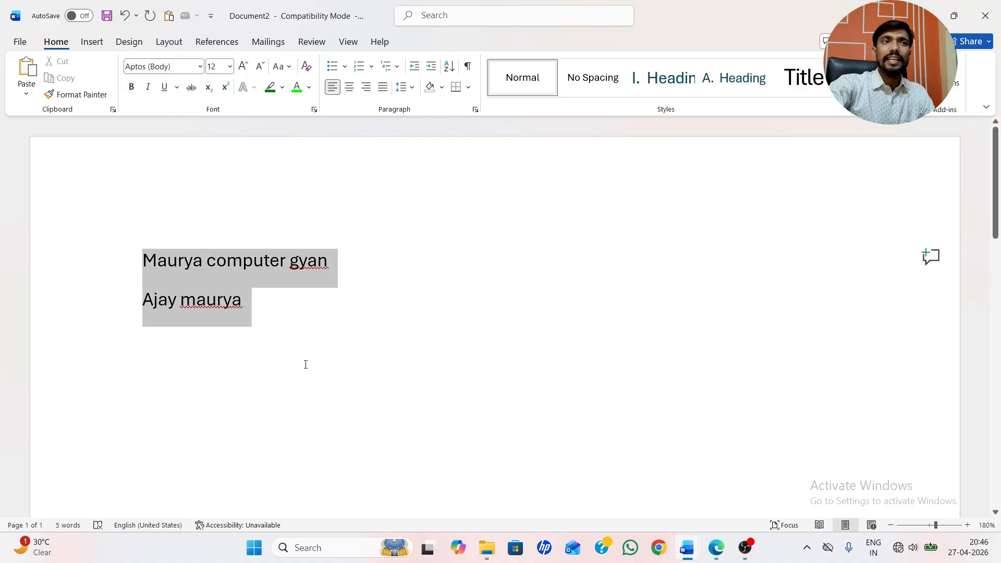
click(431, 67)
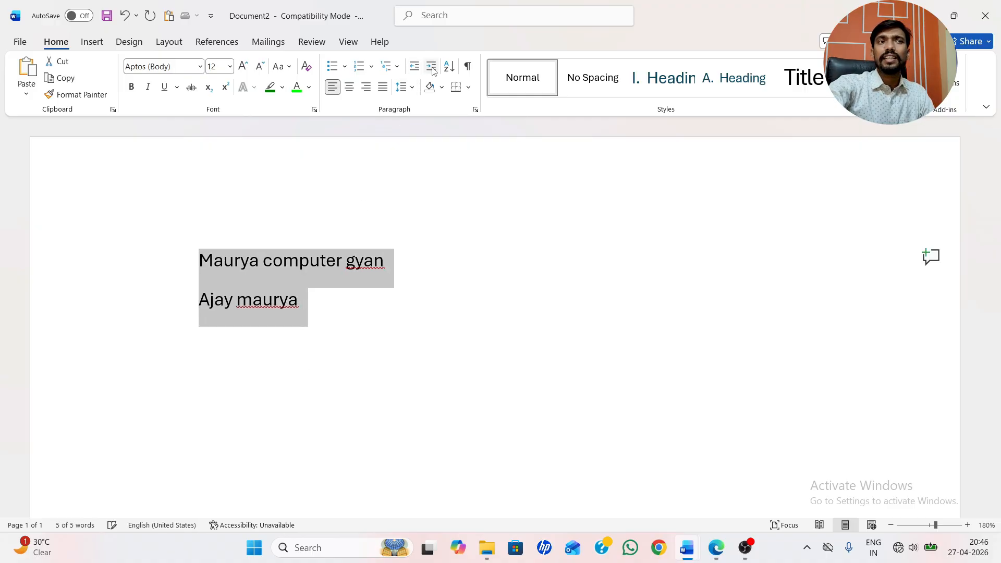
click(431, 67)
click(431, 68)
click(431, 68)
click(432, 67)
click(431, 67)
click(432, 67)
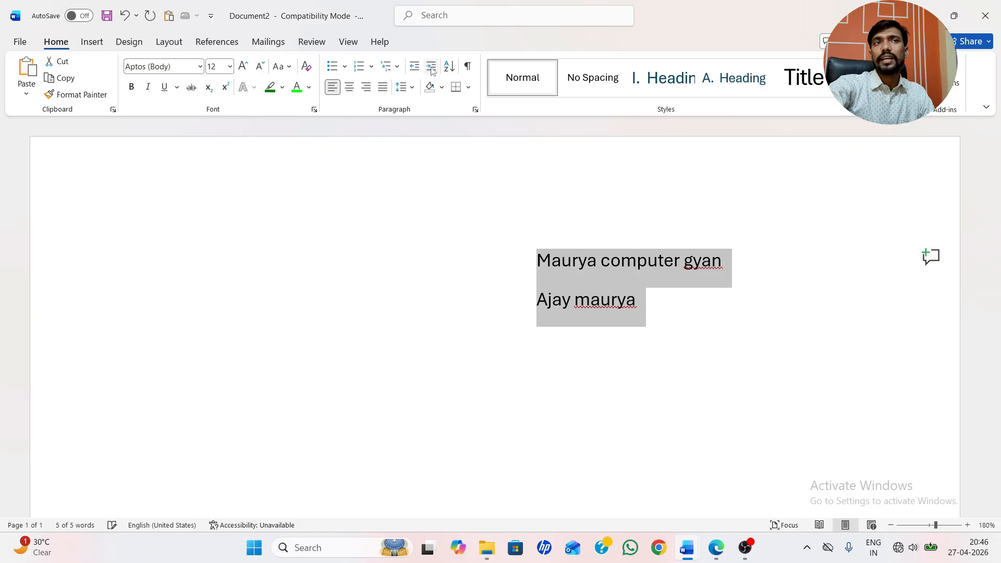
Step: Decrease the indent of both text lines by seven levels, back to the margin
click(415, 68)
click(415, 67)
click(414, 68)
click(415, 67)
click(415, 67)
click(415, 67)
click(415, 67)
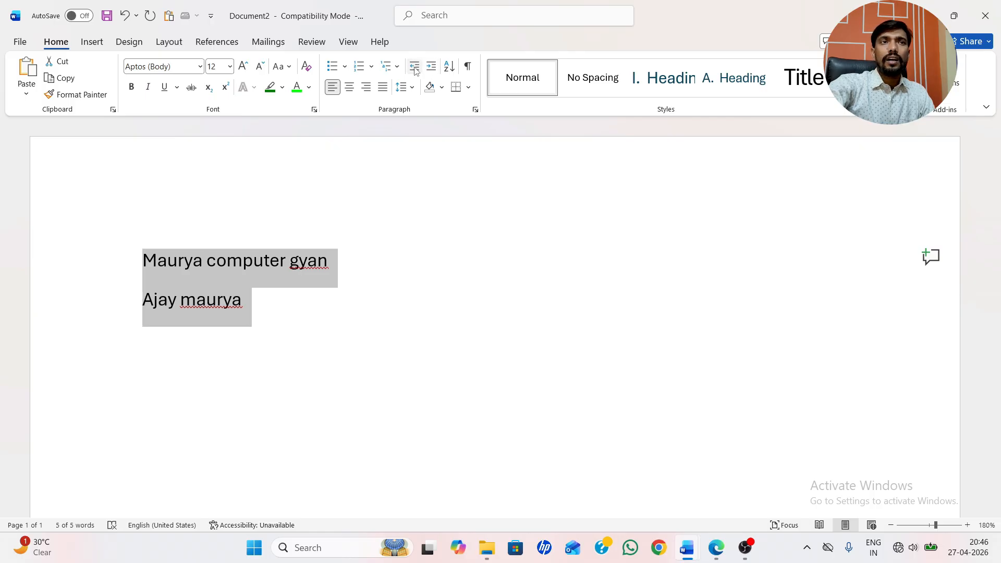
Step: Increase the indent of both selected lines by five levels
click(431, 65)
click(431, 66)
click(430, 66)
click(431, 66)
click(430, 66)
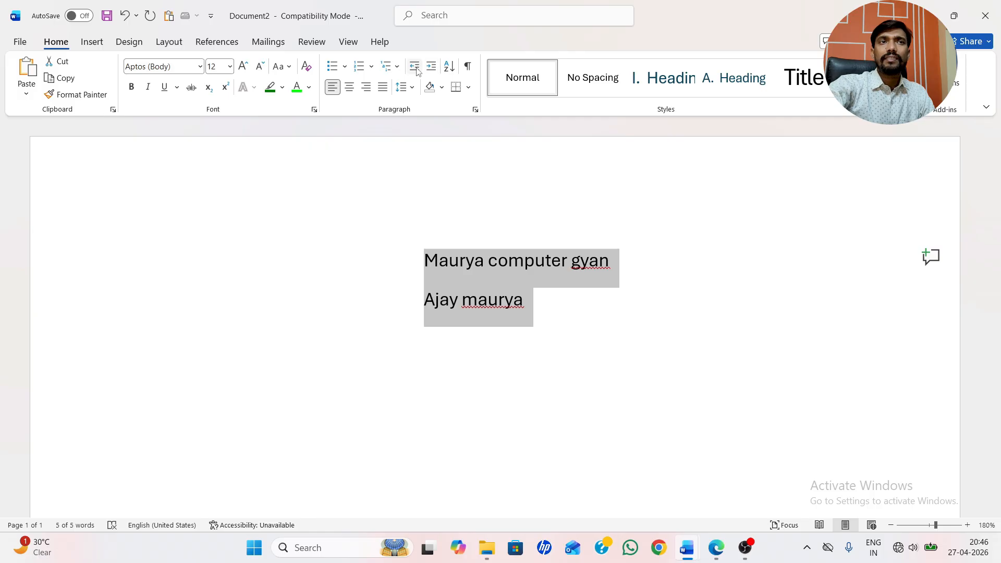
Step: Decrease the indent of both lines by five levels to the margin, and clear the selection
click(416, 68)
click(416, 68)
click(417, 69)
click(417, 68)
click(417, 69)
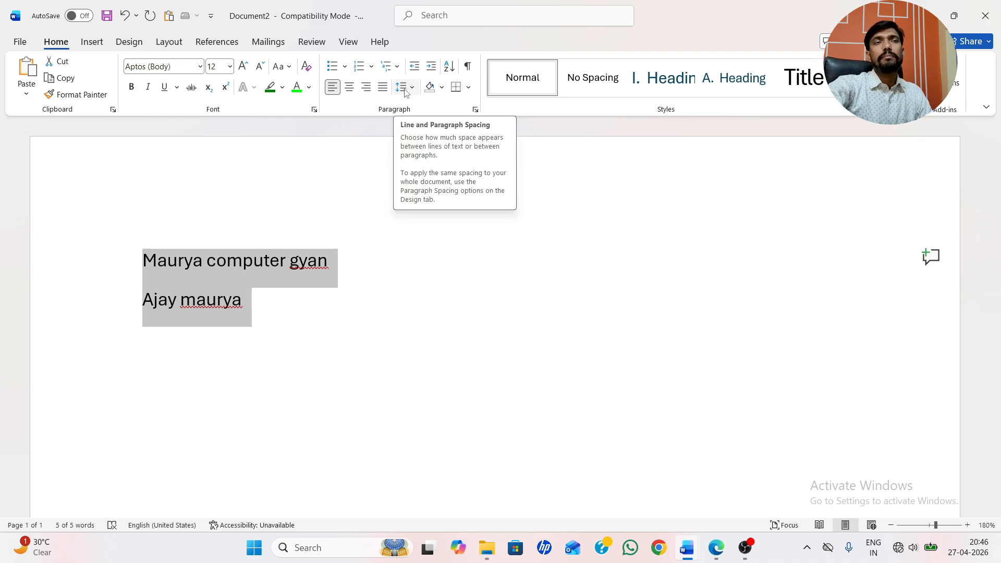
click(285, 261)
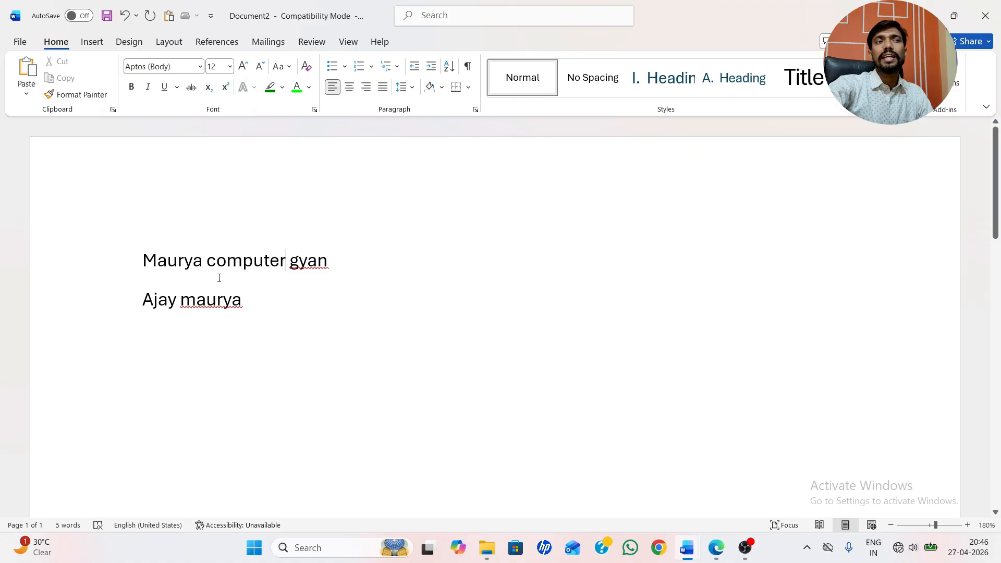
Step: Set the line spacing of both text lines to 2.0, and widen it to 3.0
drag(136, 259, 294, 325)
click(412, 87)
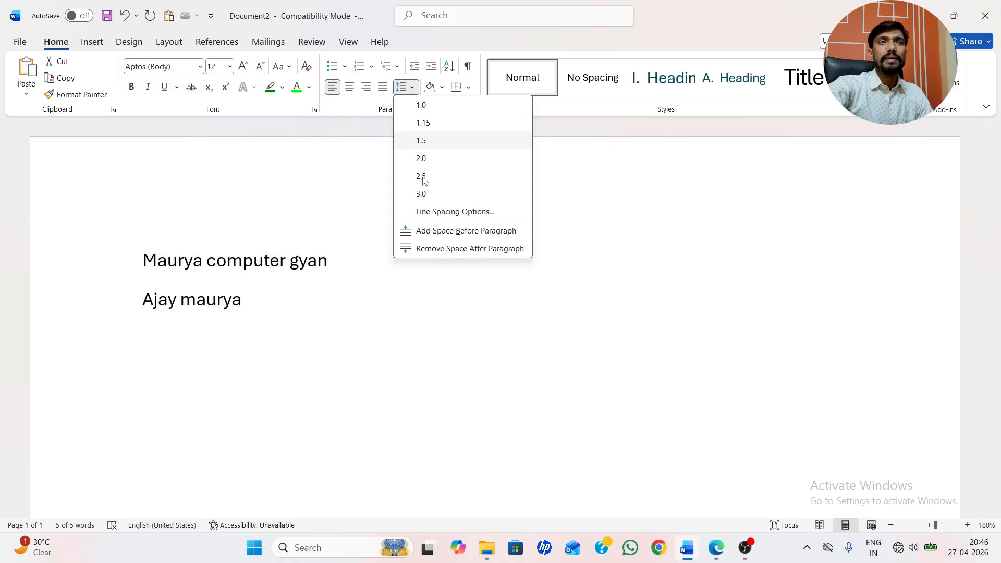
click(423, 158)
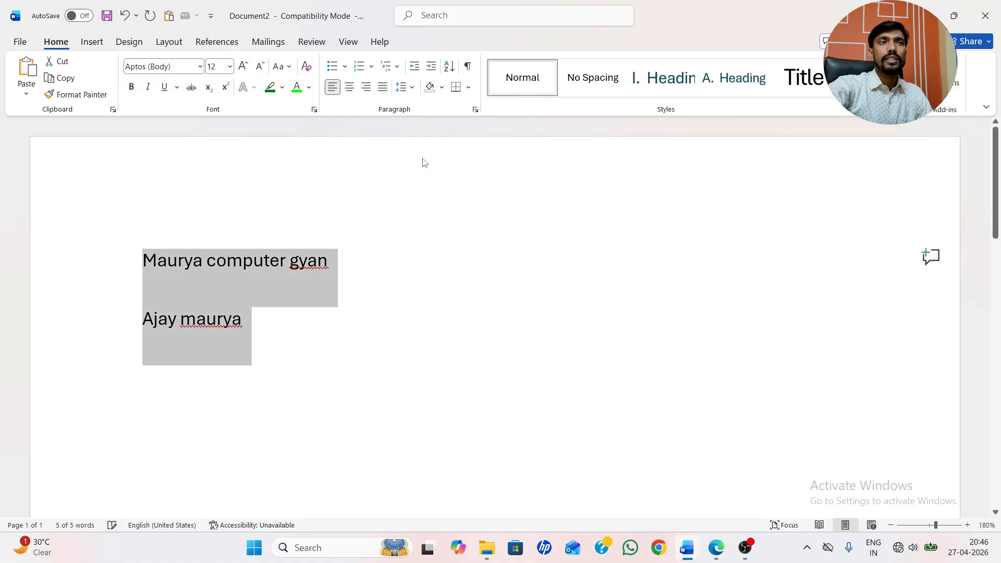
click(412, 87)
click(424, 194)
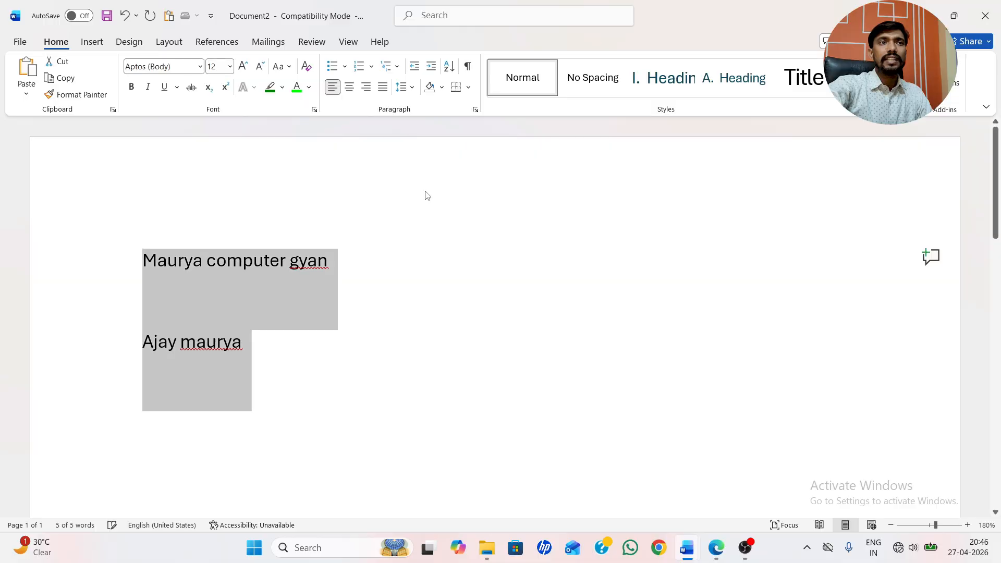
Step: Set both lines' spacing to 1.0, and apply 1.15 spacing to the second line only
click(413, 88)
click(422, 104)
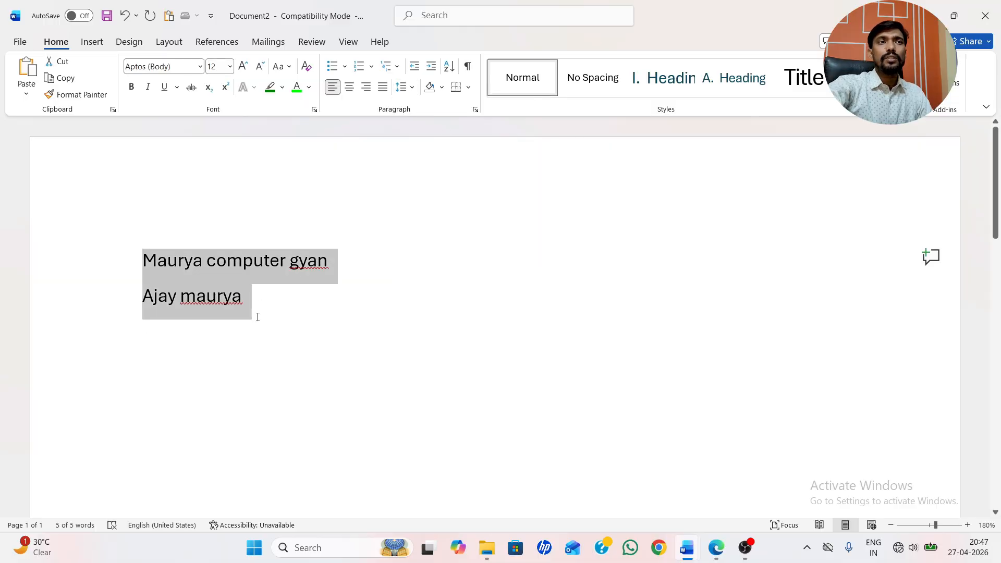
click(258, 317)
click(412, 88)
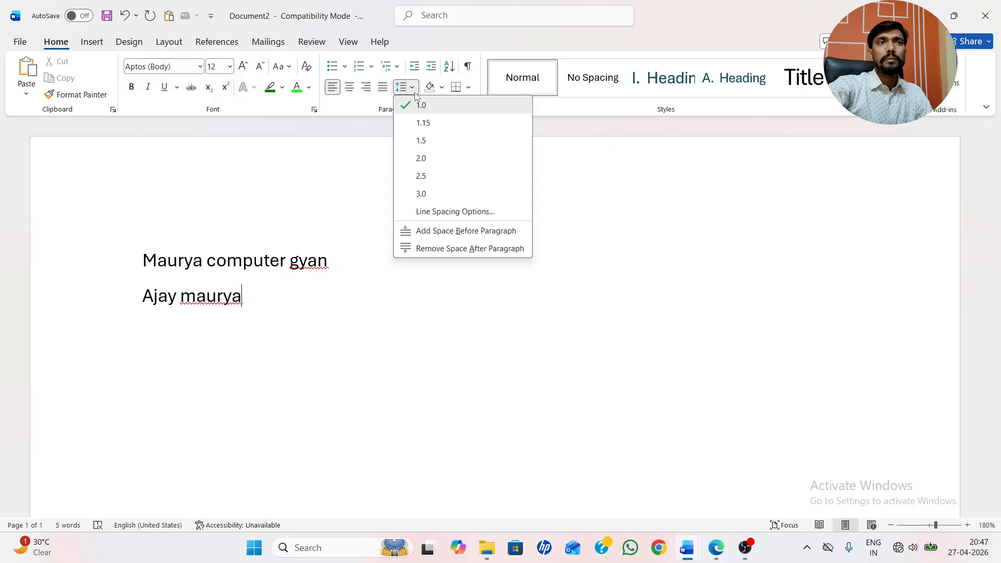
click(433, 122)
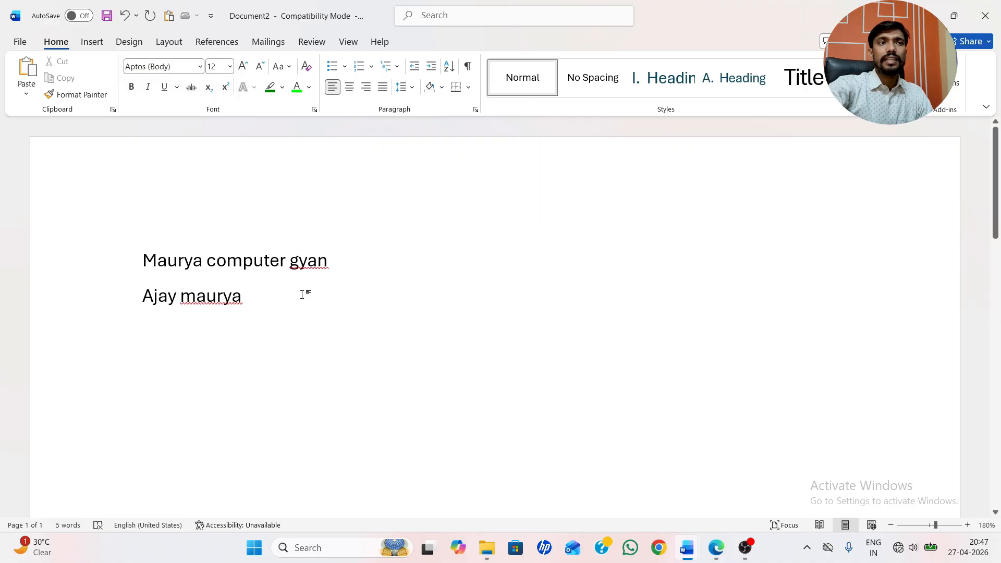
Step: Set the line spacing of the whole document to 2.0, and clear the selection
key(ctrl+a)
click(412, 87)
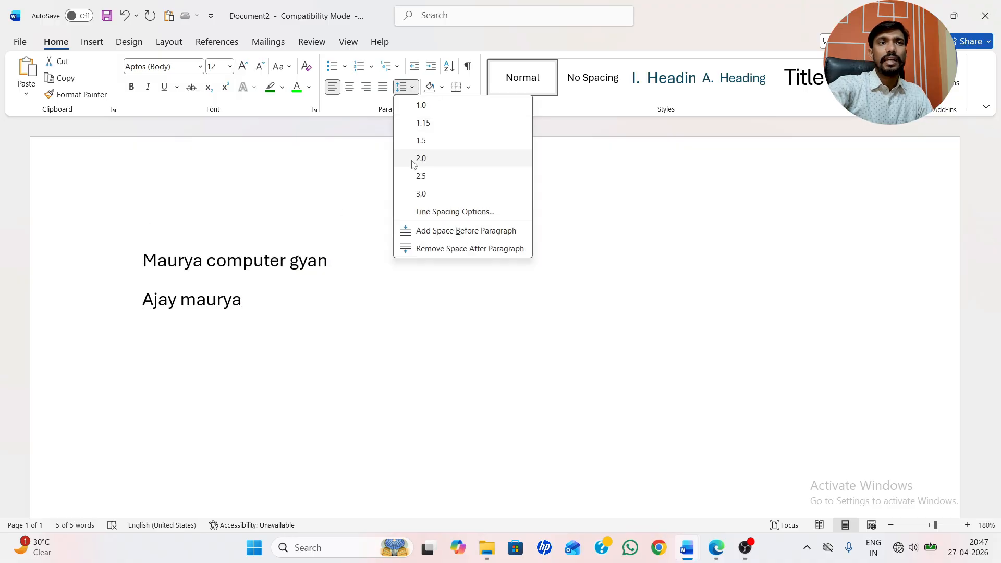
click(421, 158)
click(285, 263)
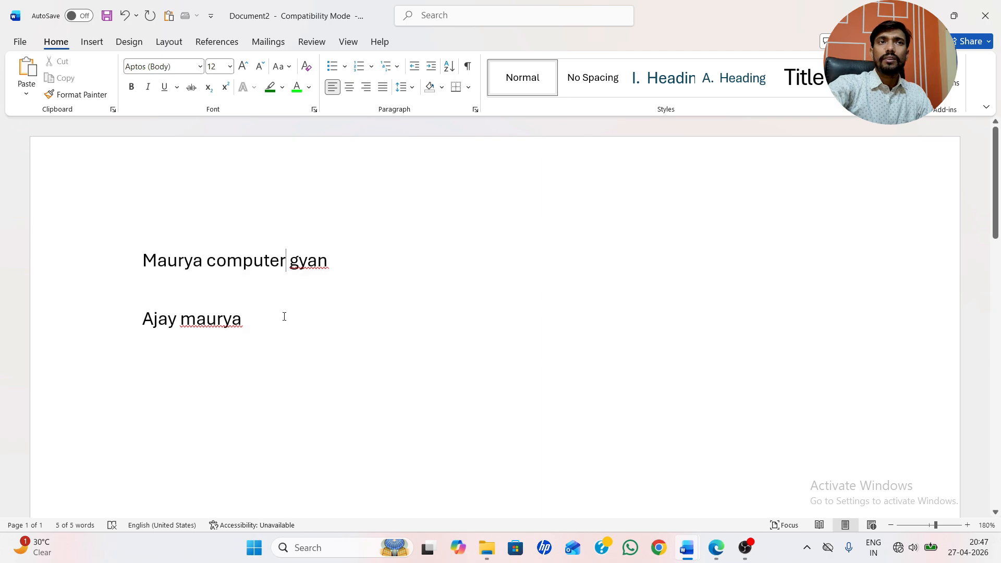
Step: Set the line spacing of both text lines to 1.0, and clear the selection
drag(219, 330, 141, 224)
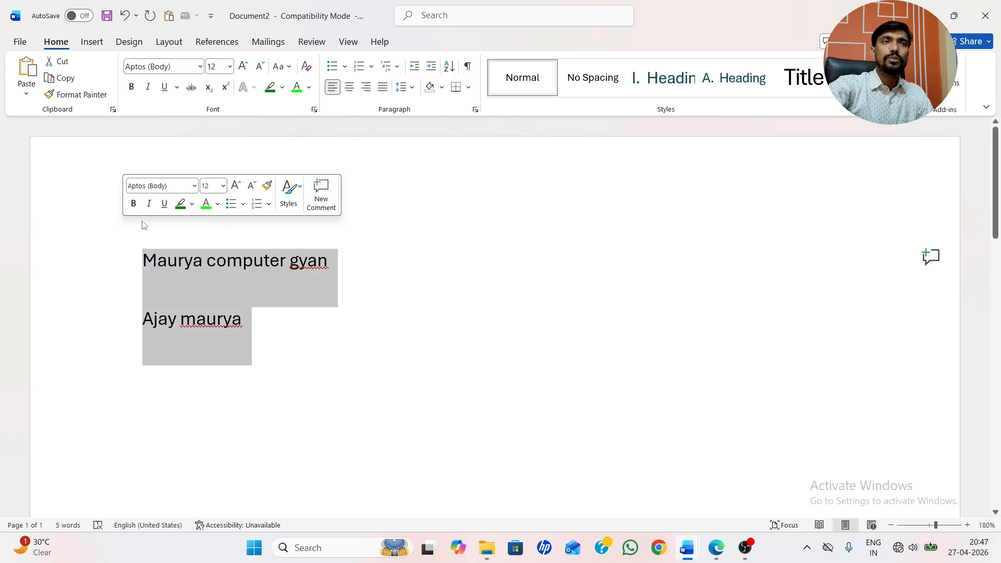
click(413, 88)
click(426, 105)
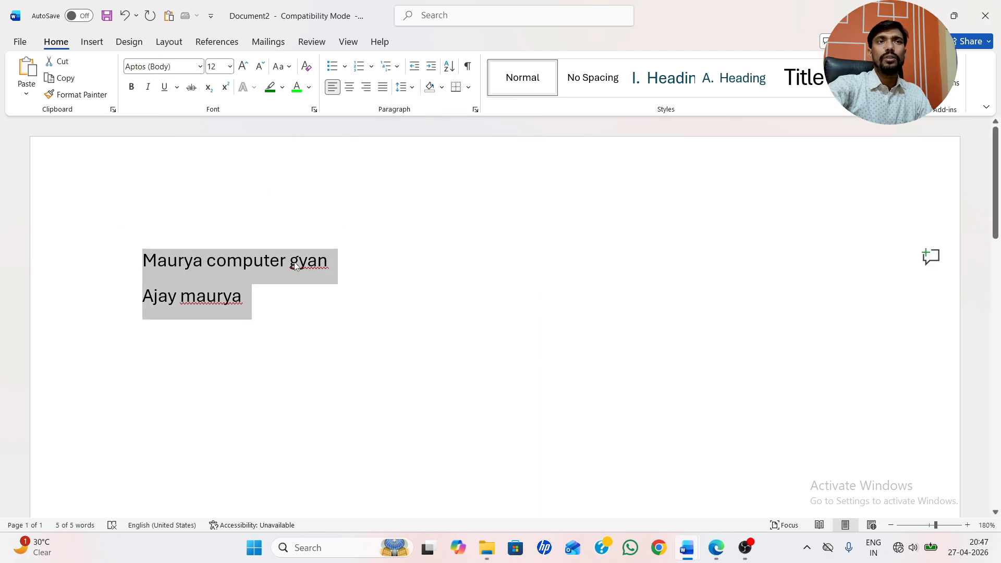
click(403, 272)
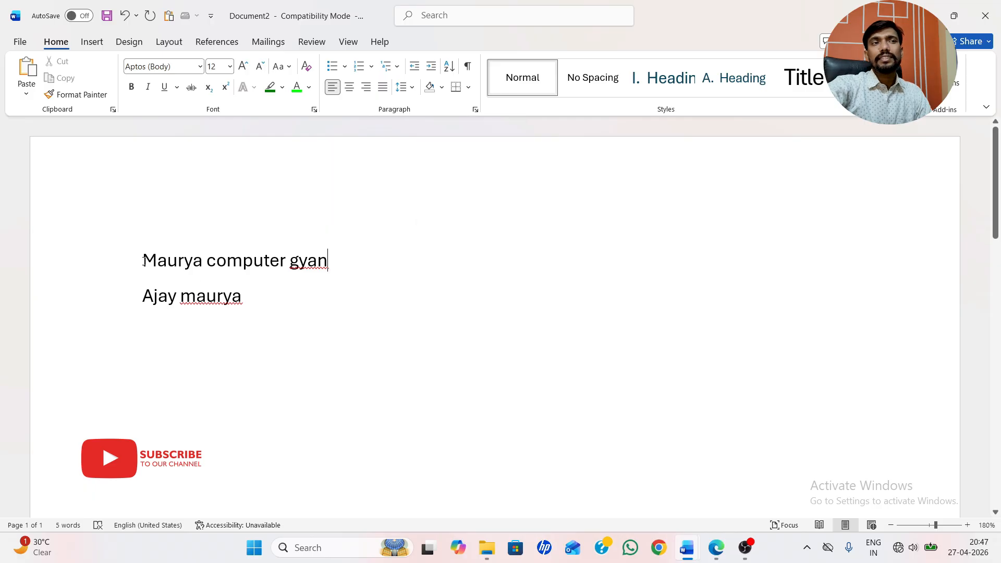
Step: Shade both text lines with a medium blue from the theme colours, and clear the selection
drag(144, 260, 339, 339)
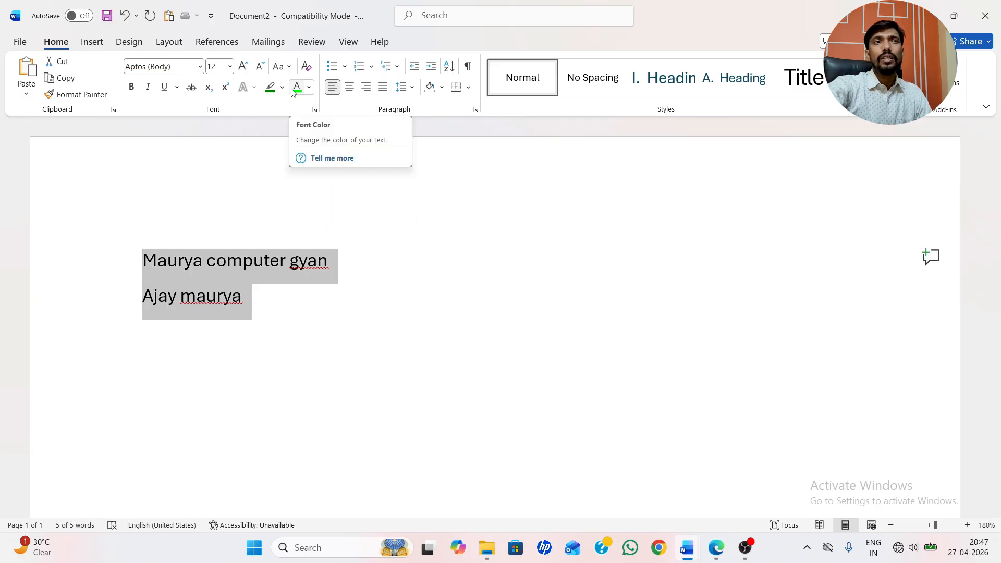
click(441, 88)
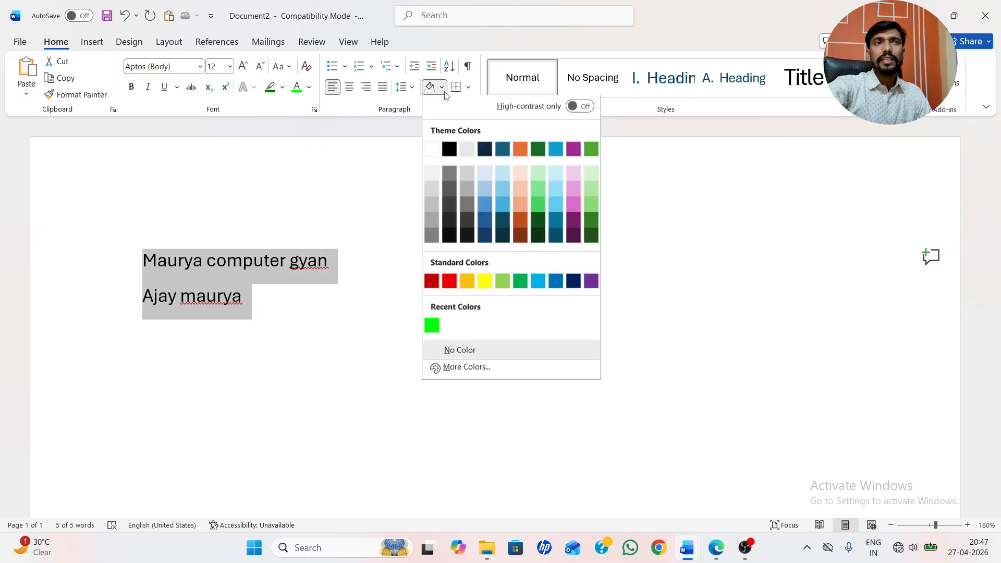
click(503, 207)
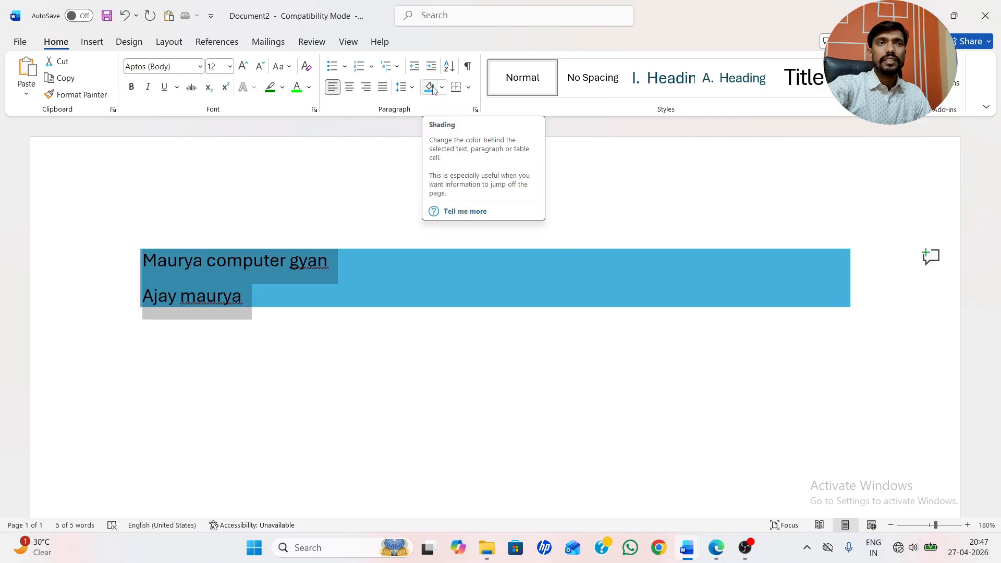
click(383, 271)
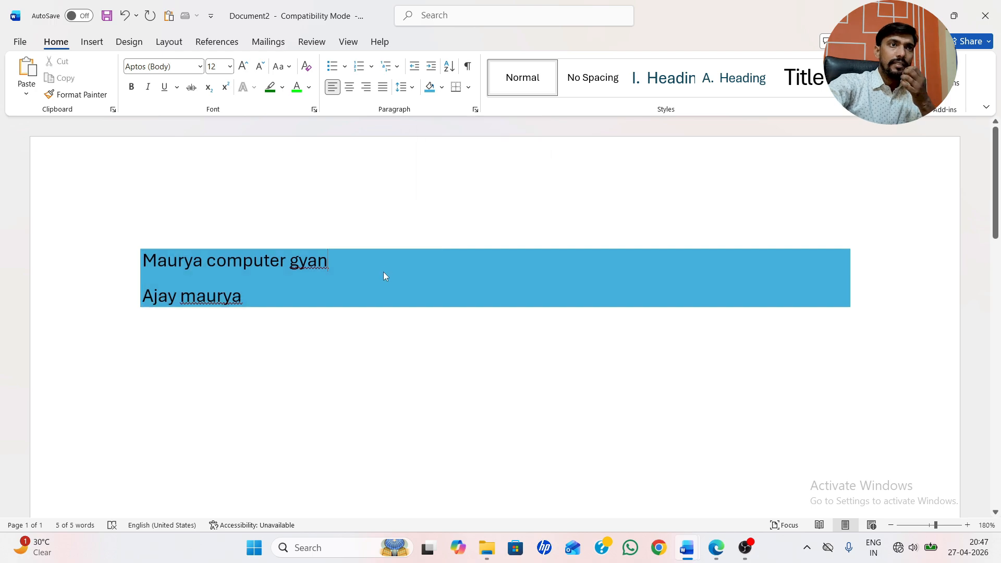
Step: Delete both text lines, and set the shading of the remaining empty paragraph to white
drag(129, 247, 111, 250)
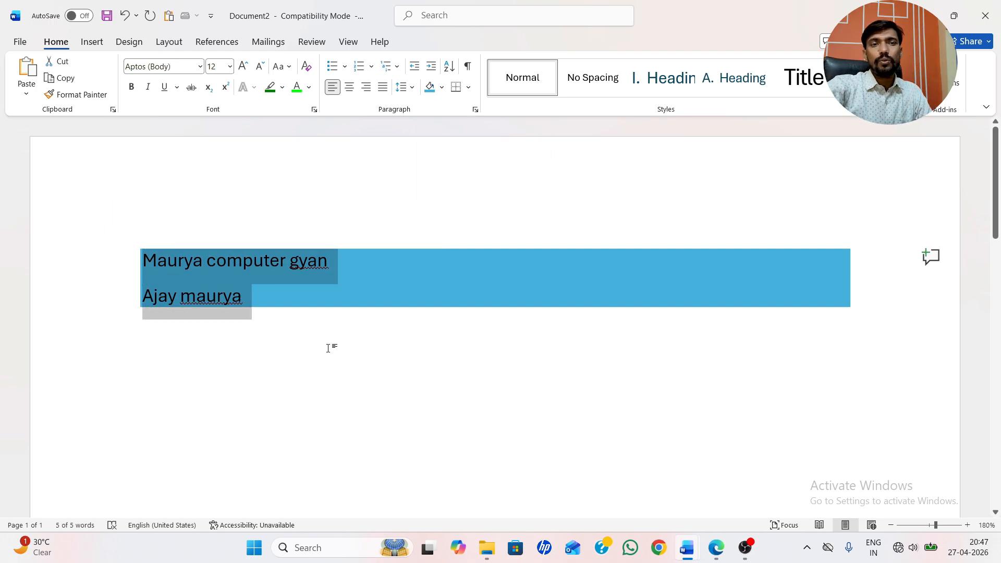
key(Delete)
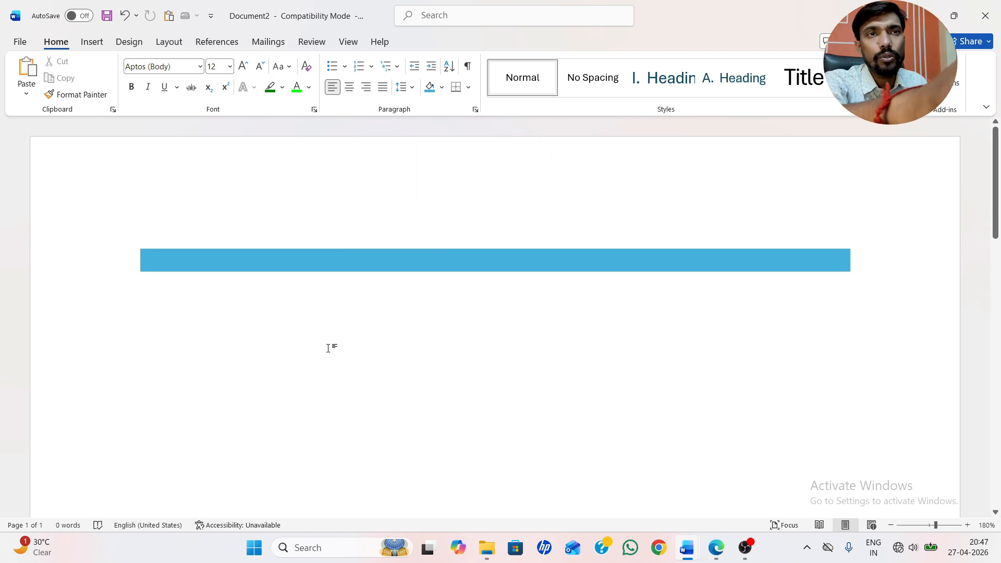
click(441, 88)
click(434, 149)
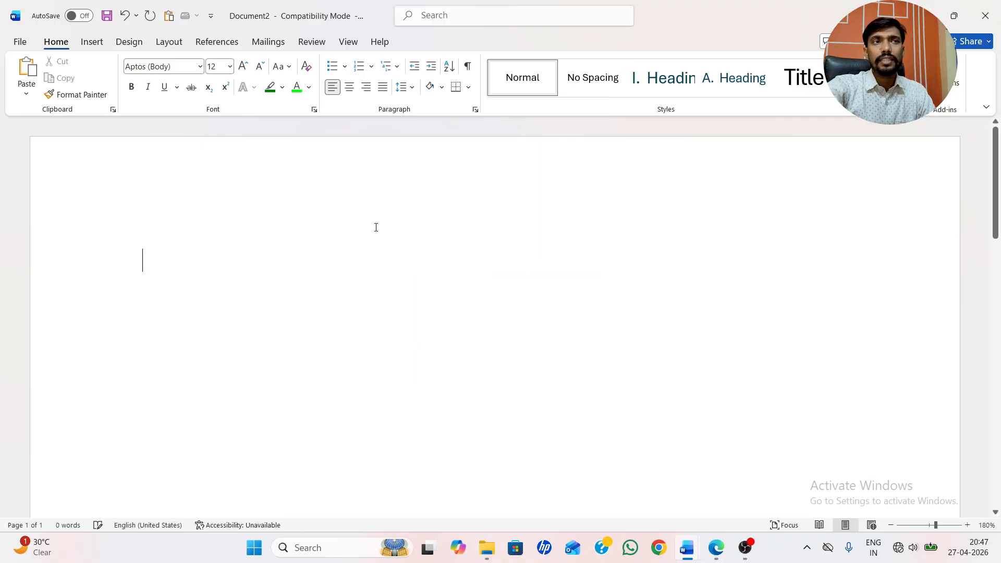
Step: Enter a list of six sample first names, each on its own line, ending with an empty line
text(ra)
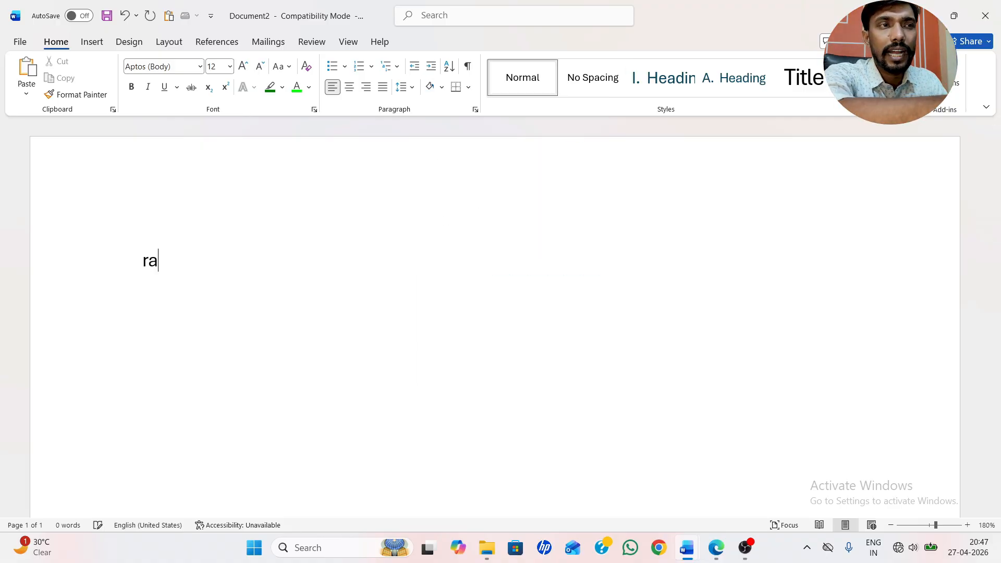
text(m)
key(Return)
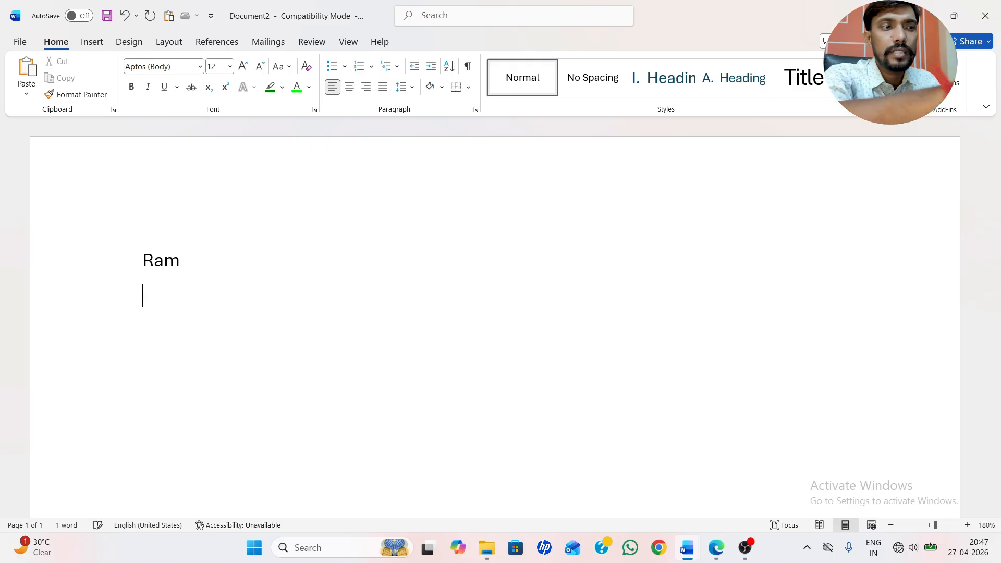
text(shyam)
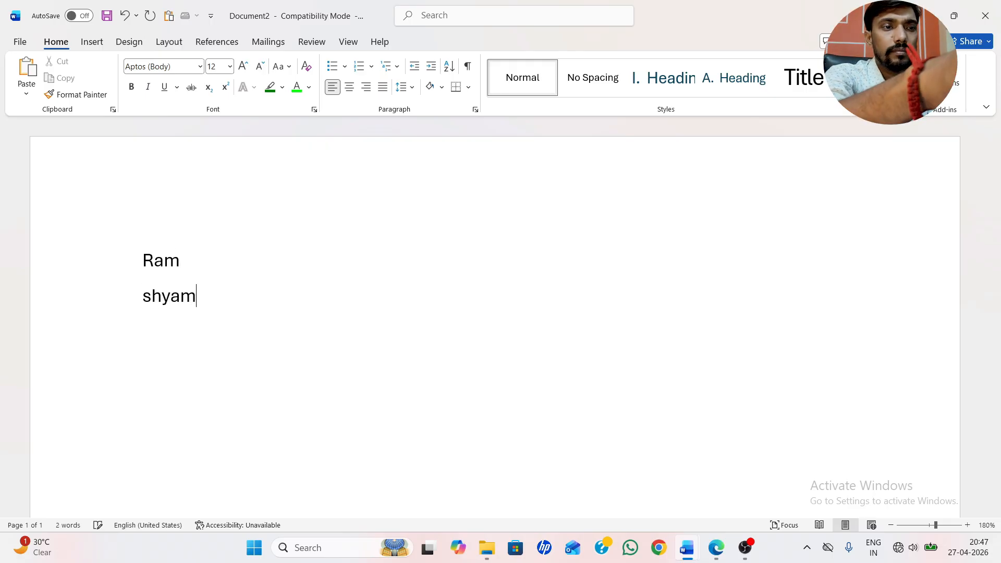
key(Return)
text(sun)
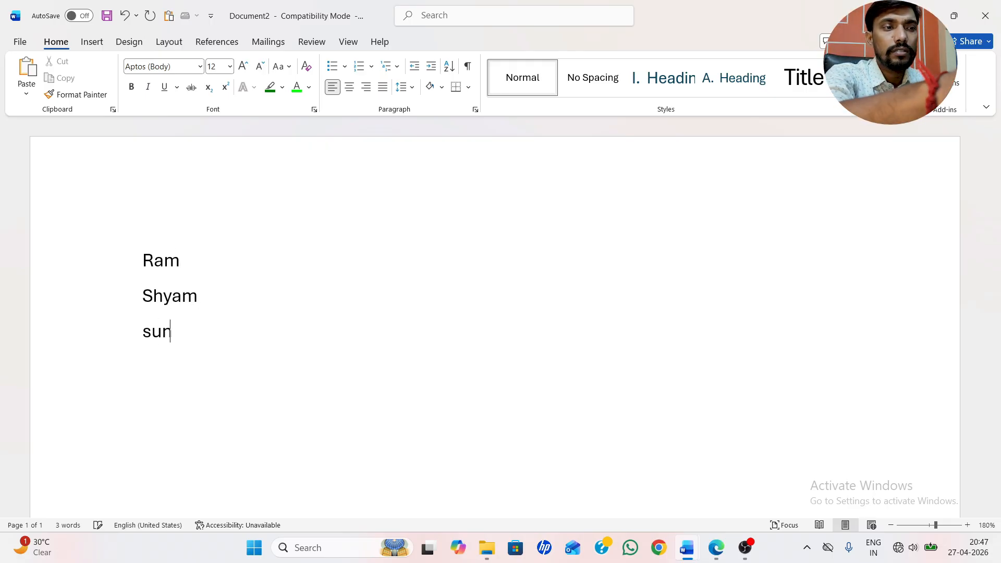
text(dar)
key(Return)
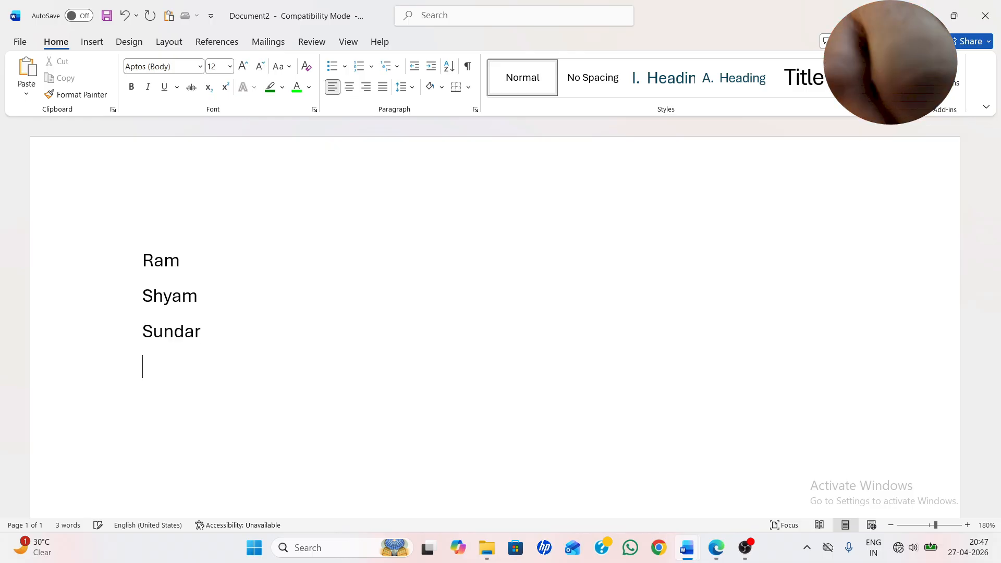
text(sa)
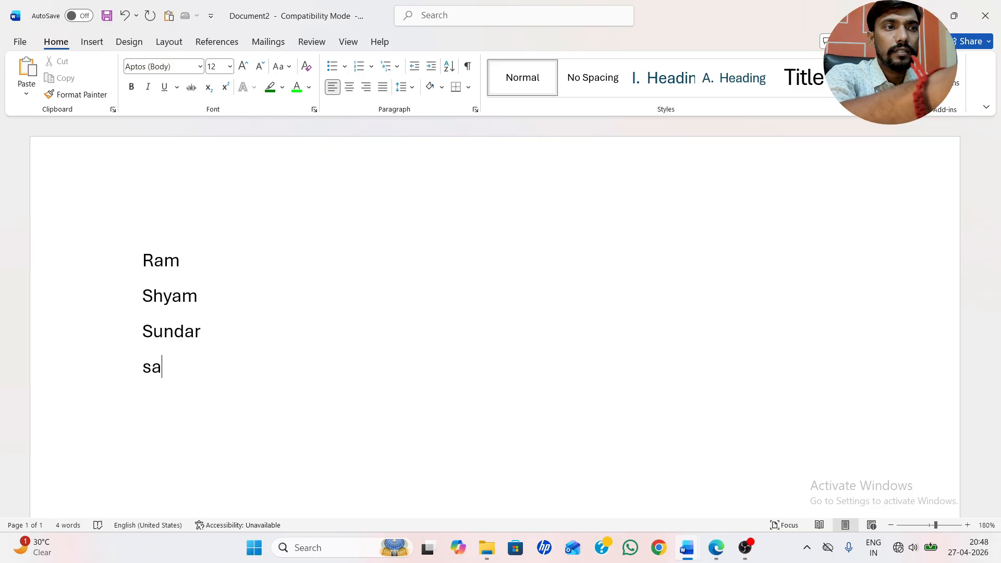
text(njay )
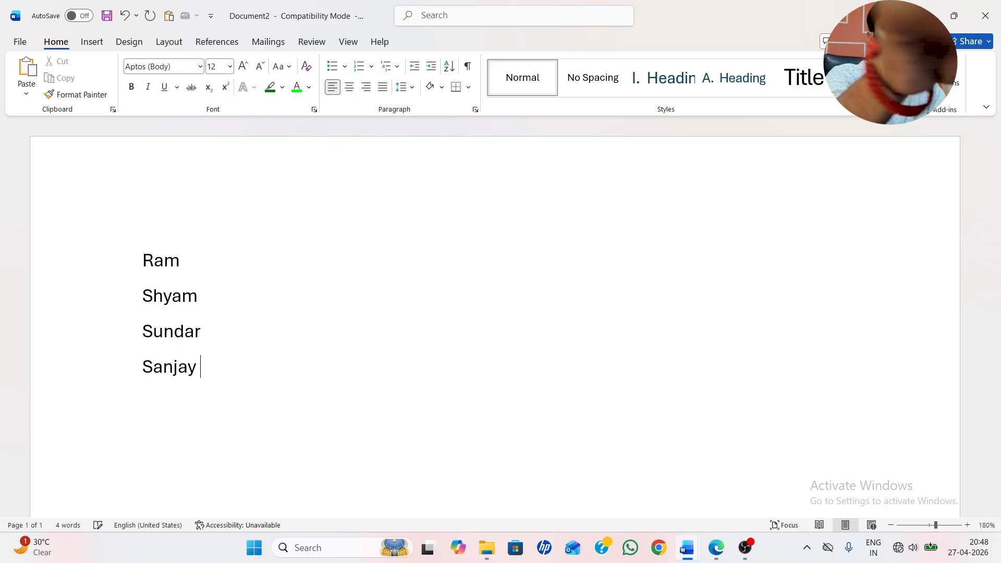
text(aja)
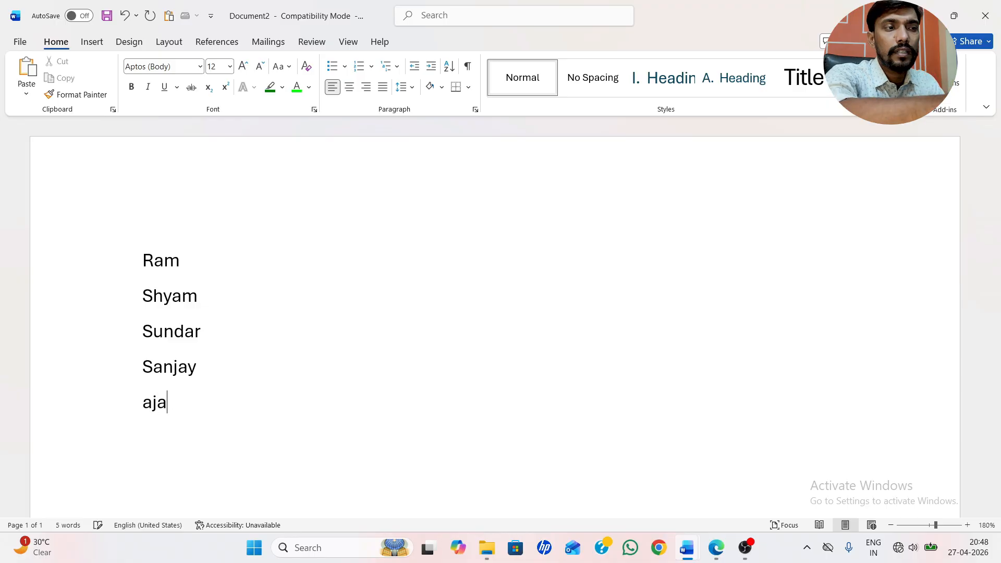
text(y)
key(Return)
text(a)
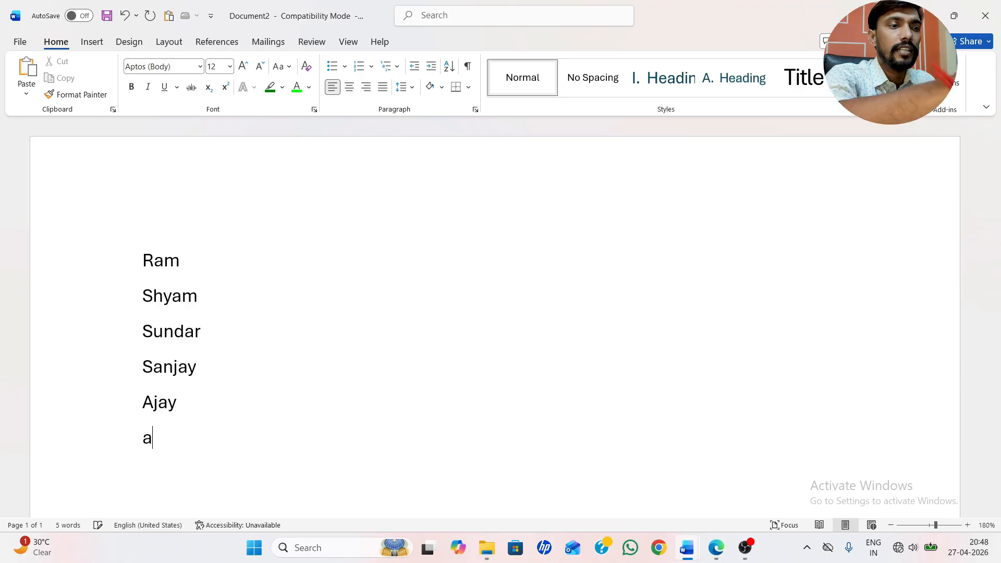
text(bhishe)
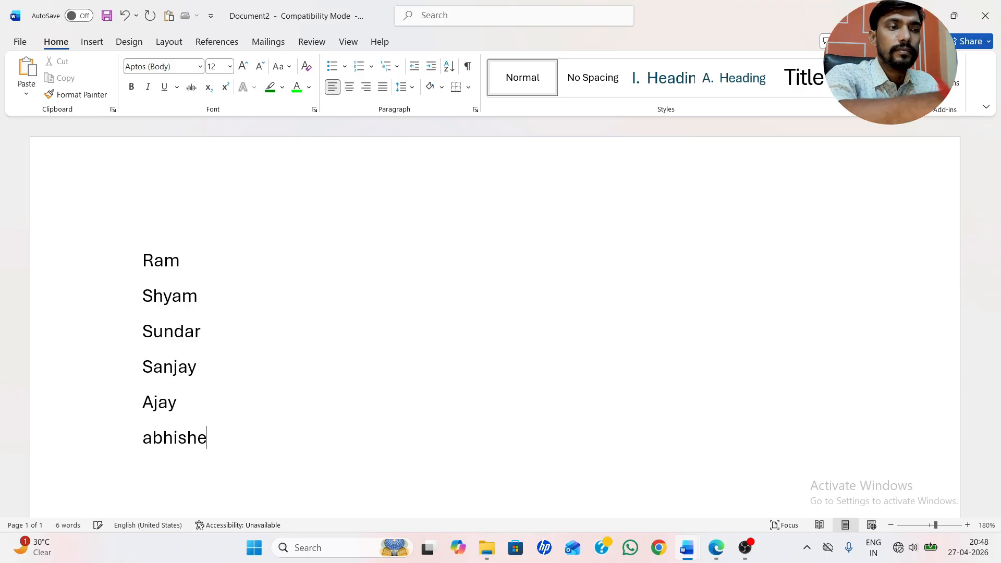
text(k)
key(Return)
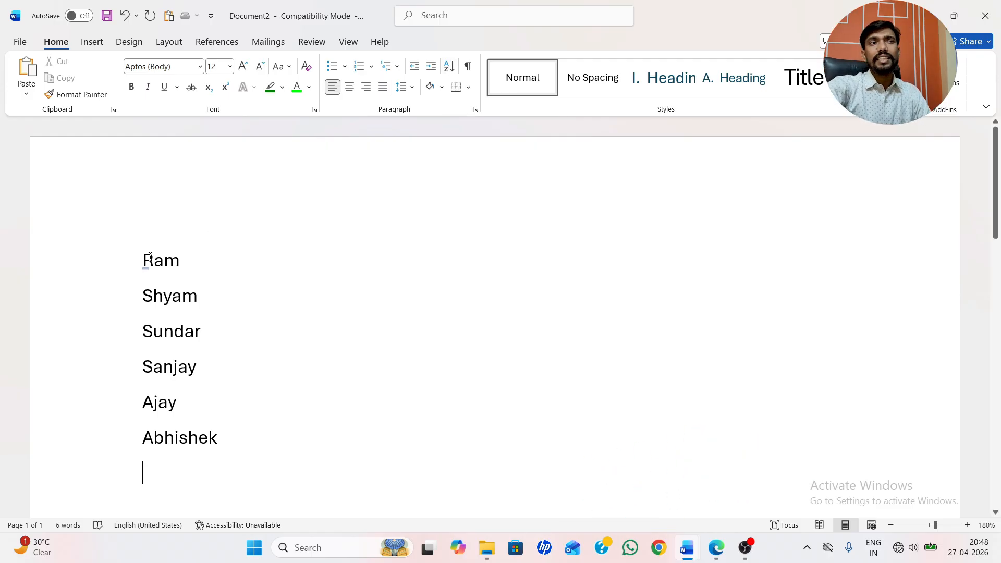
Step: Sort the six names by paragraphs as text in ascending order, and clear the selection
drag(141, 254, 245, 446)
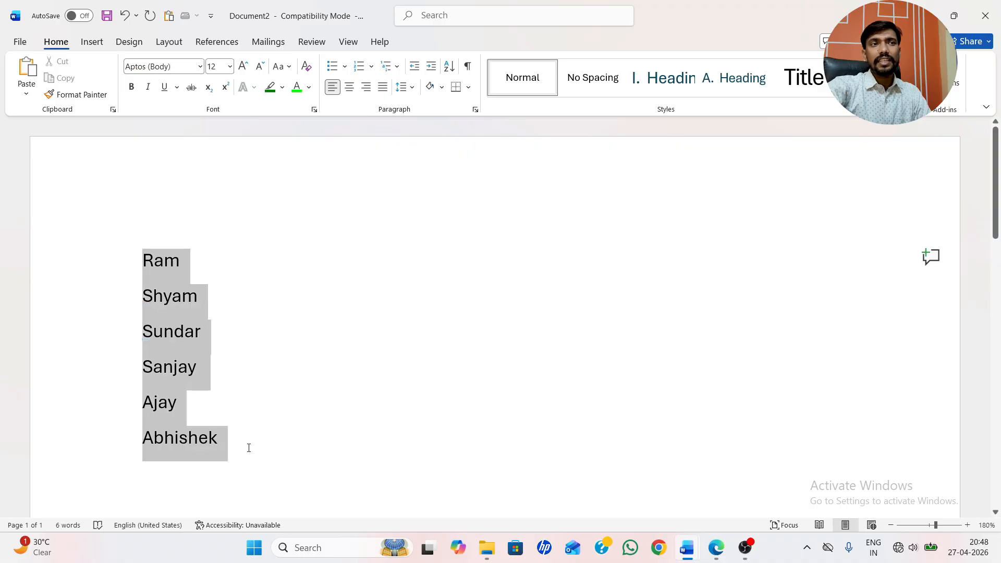
click(449, 67)
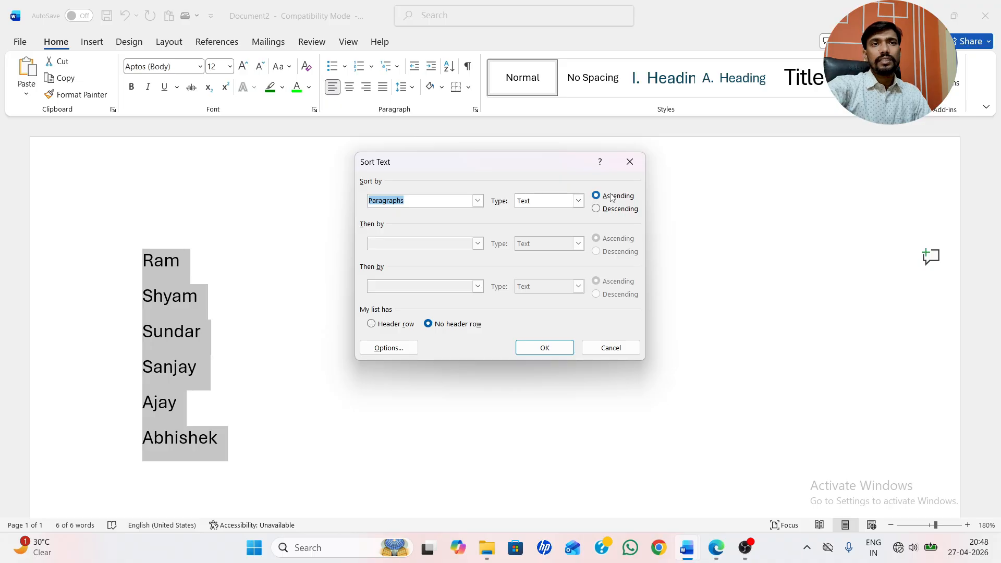
click(544, 347)
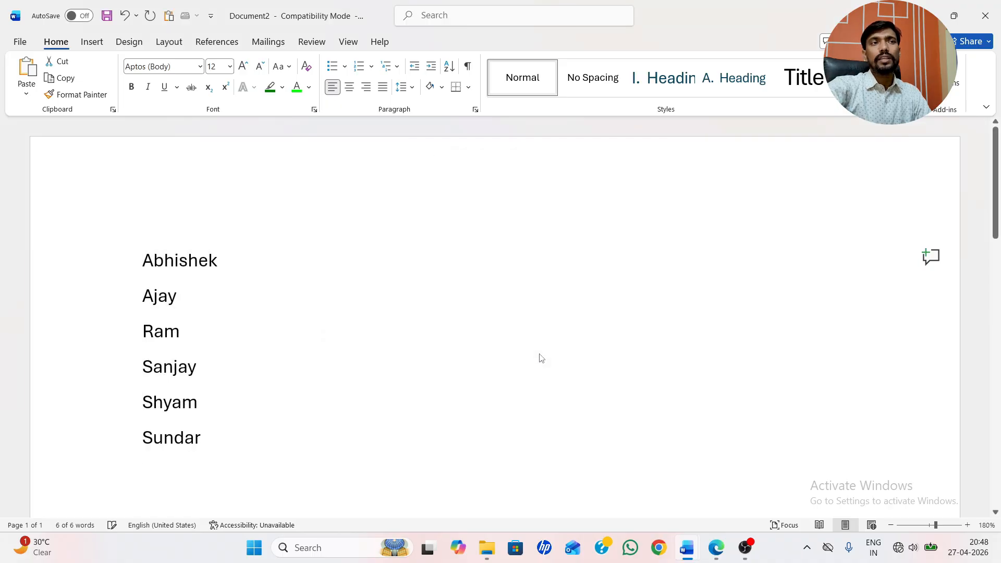
click(222, 275)
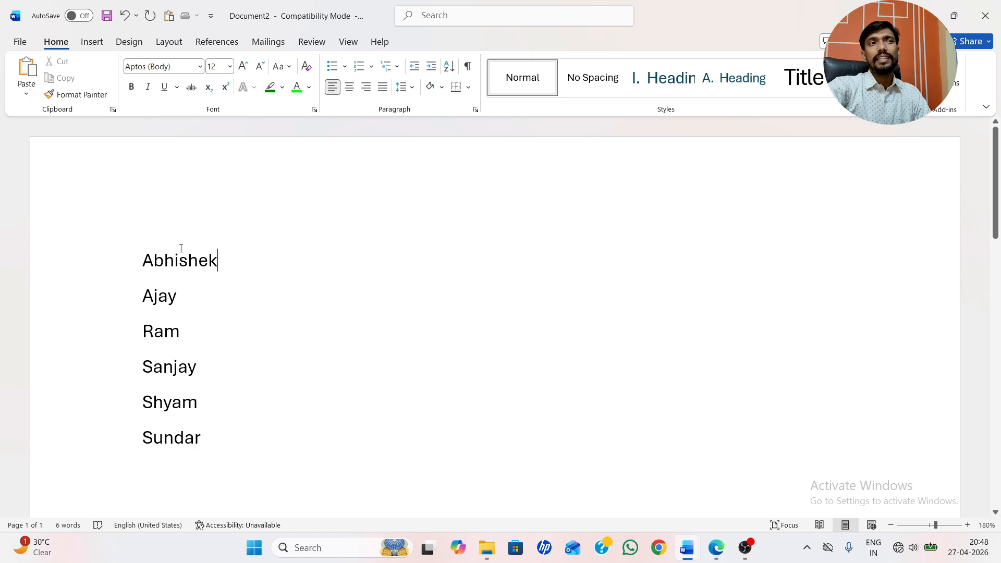
Step: Sort the six names by paragraphs as text in descending order, and clear the selection
drag(216, 450, 127, 249)
click(448, 70)
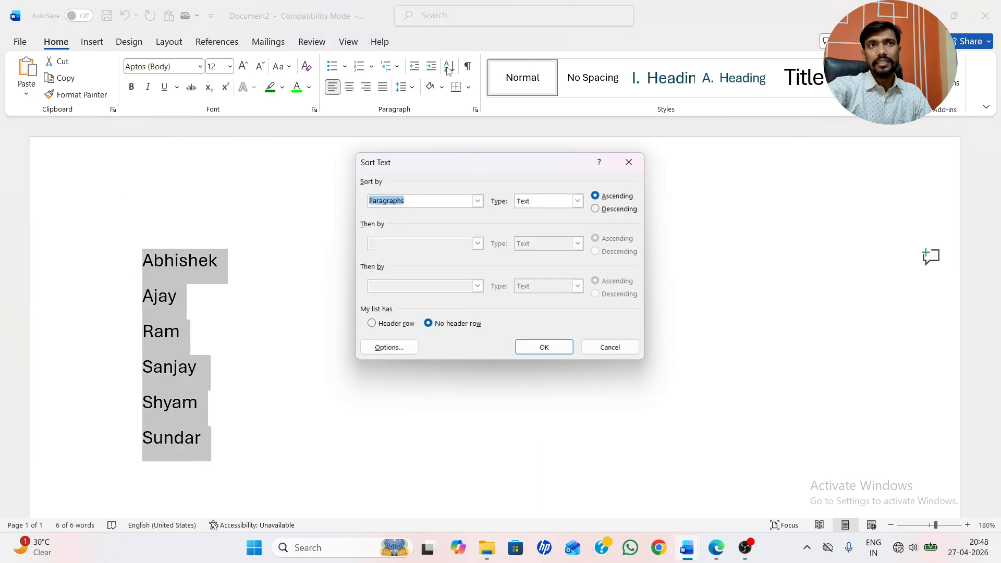
click(612, 210)
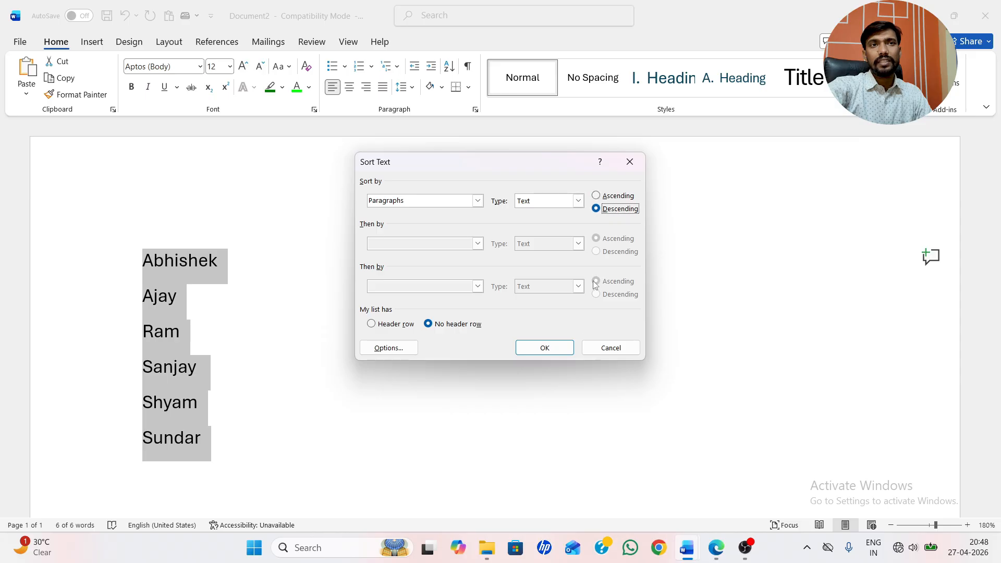
click(543, 348)
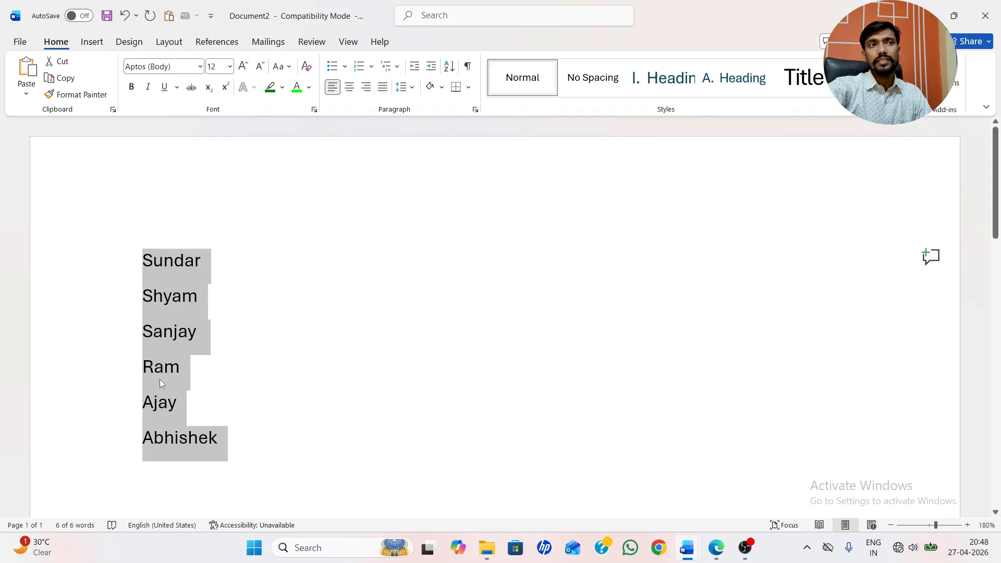
click(237, 462)
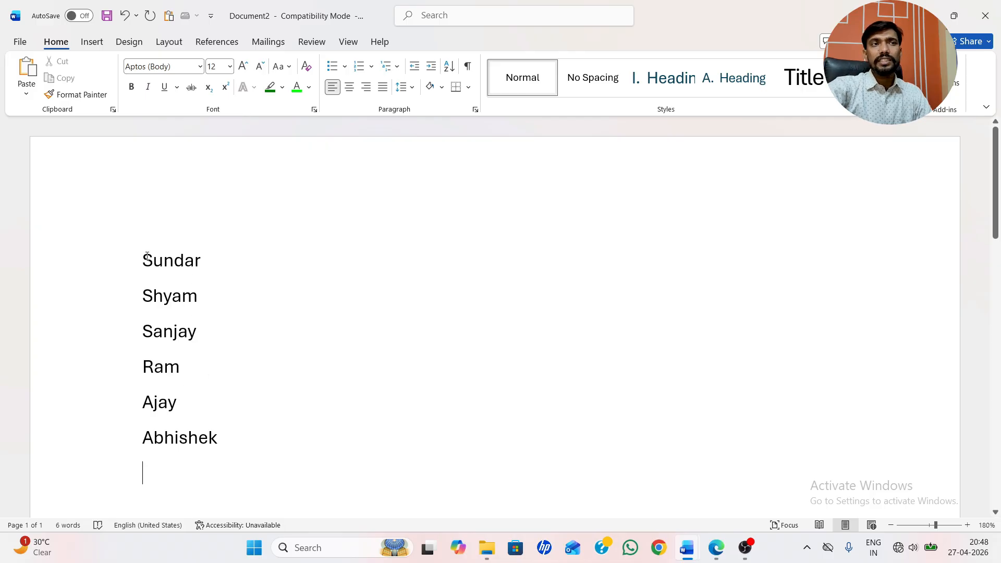
Step: Apply All Borders to the six lines of names, and undo the borders
drag(143, 255, 228, 449)
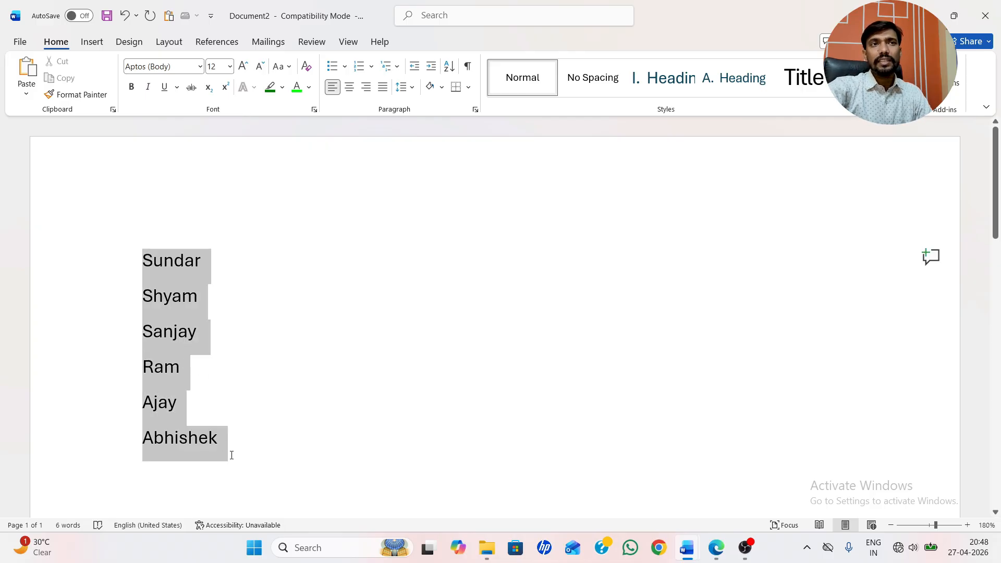
click(468, 88)
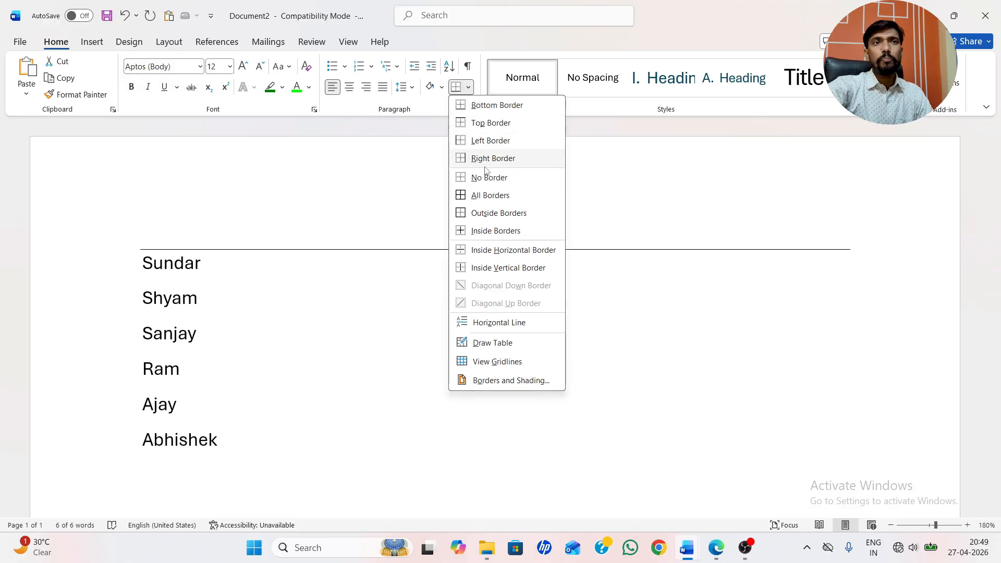
click(484, 198)
click(393, 267)
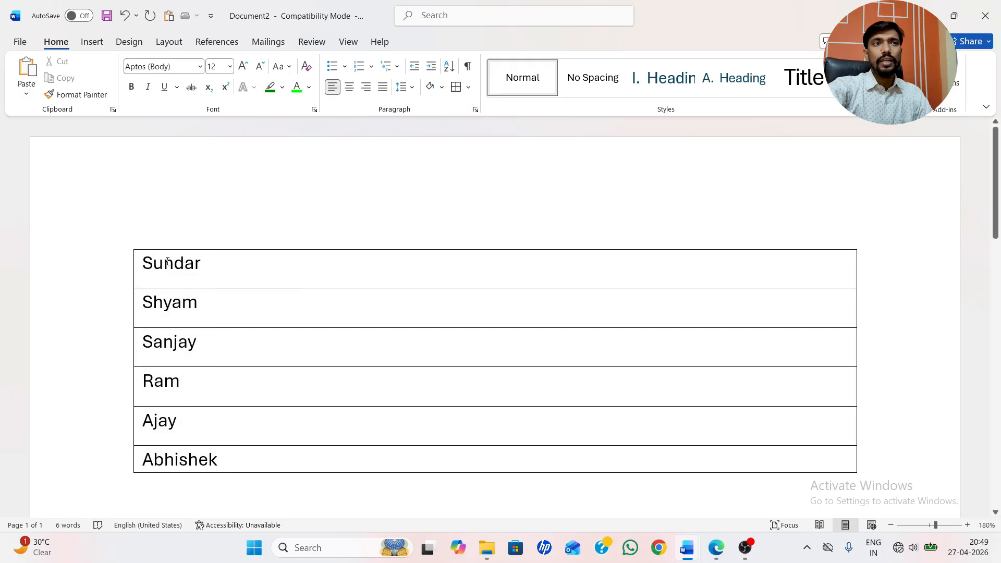
click(468, 87)
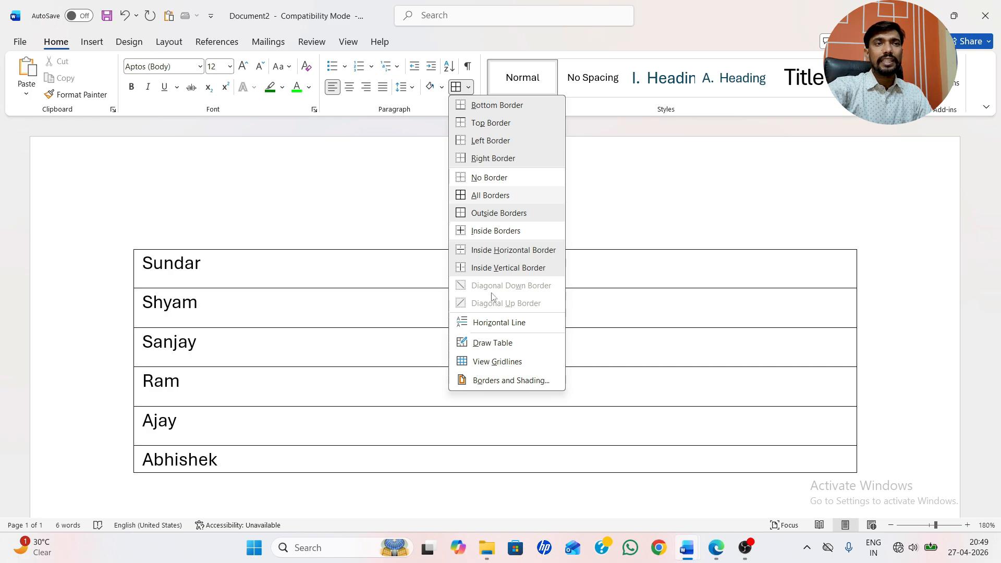
click(366, 180)
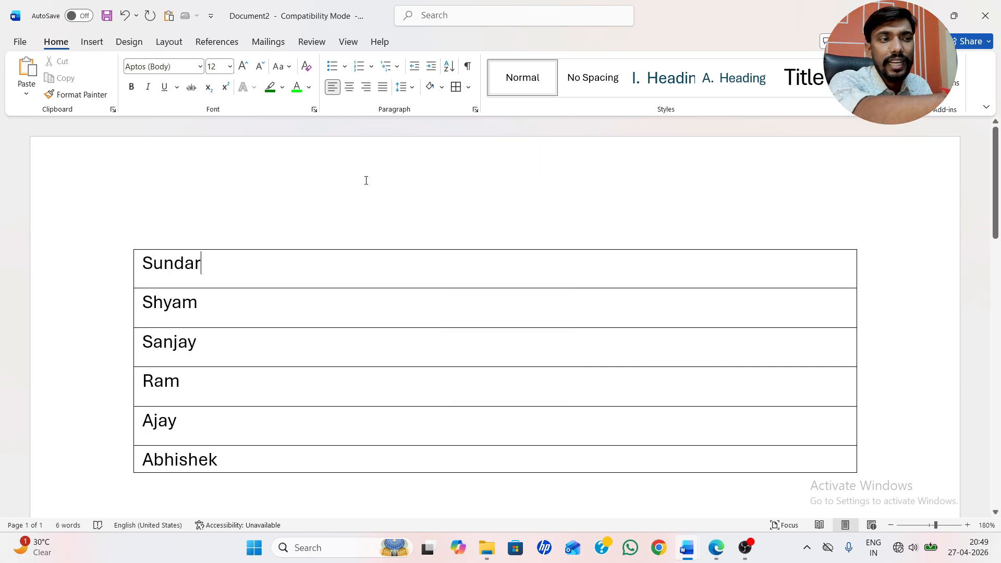
key(ctrl+z)
click(238, 262)
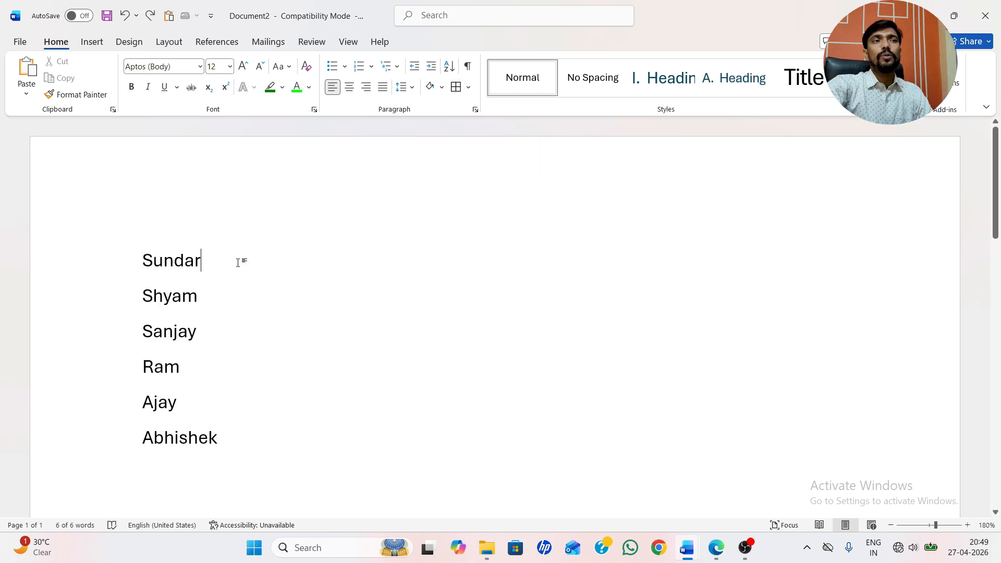
Step: Draw a one-cell table about 2.3 cm wide and 0.95 cm high around the first name in the list
click(134, 261)
click(467, 88)
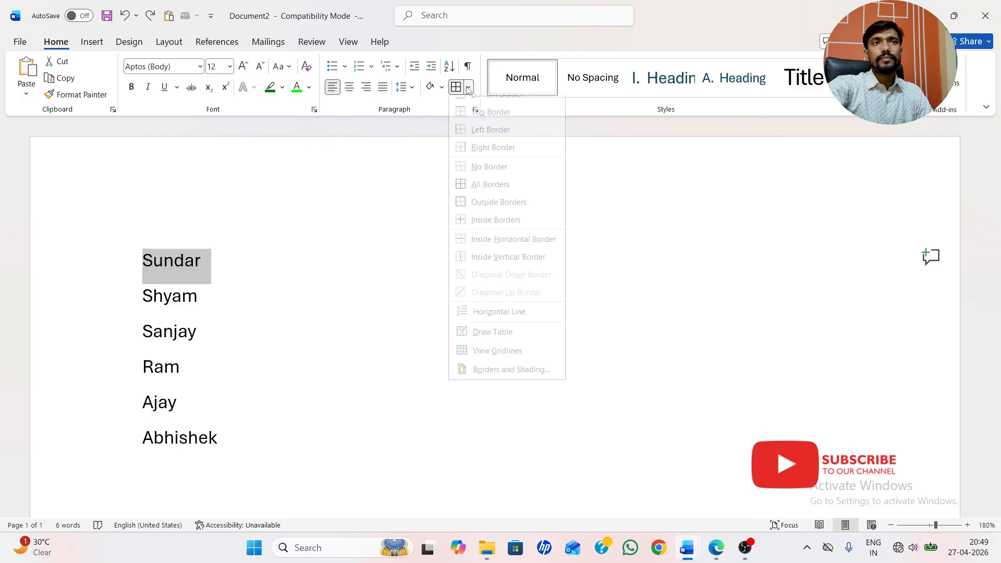
click(352, 203)
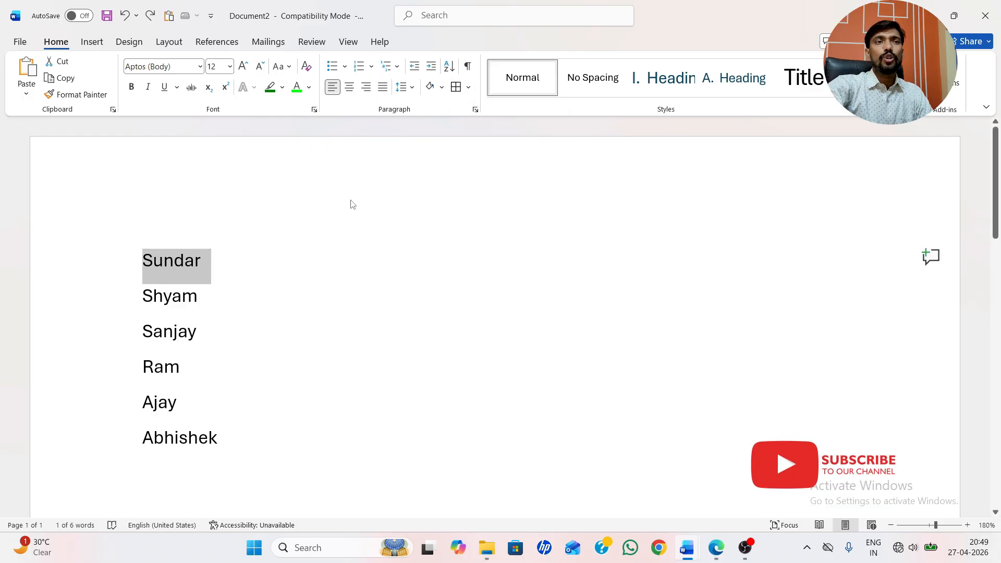
click(468, 87)
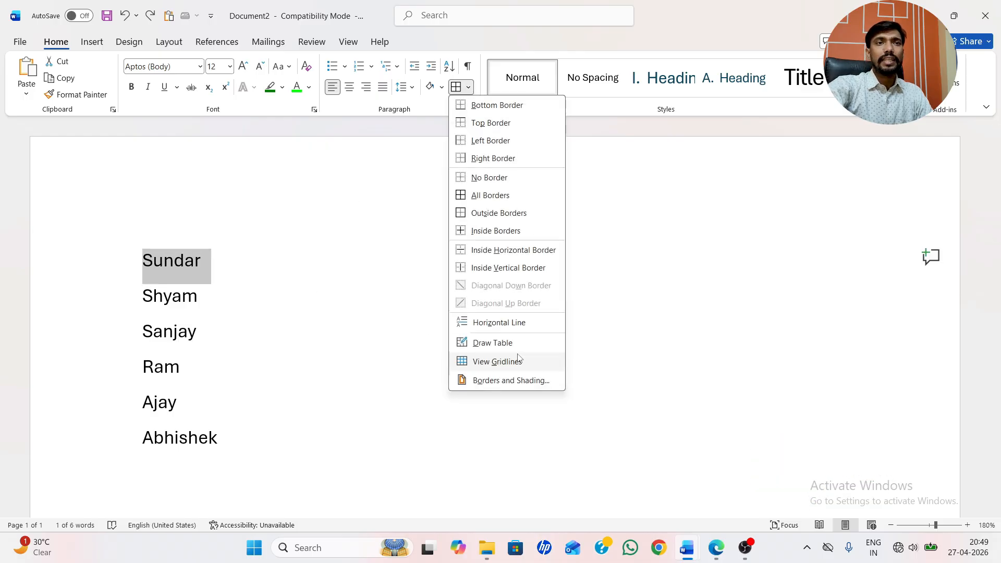
click(488, 340)
mouse_move(128, 239)
mouse_down()
mouse_move(230, 269)
mouse_move(233, 290)
mouse_up()
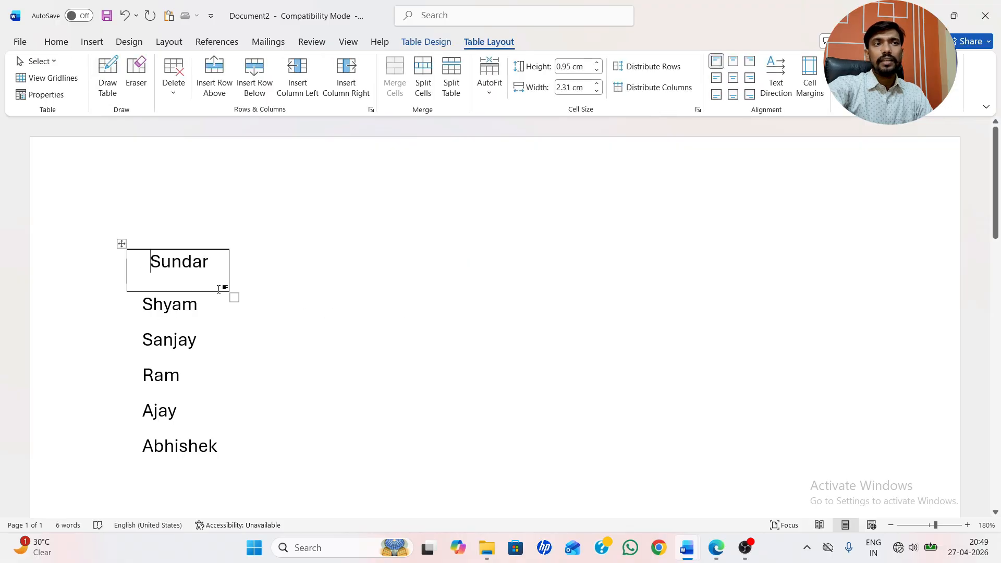
click(250, 310)
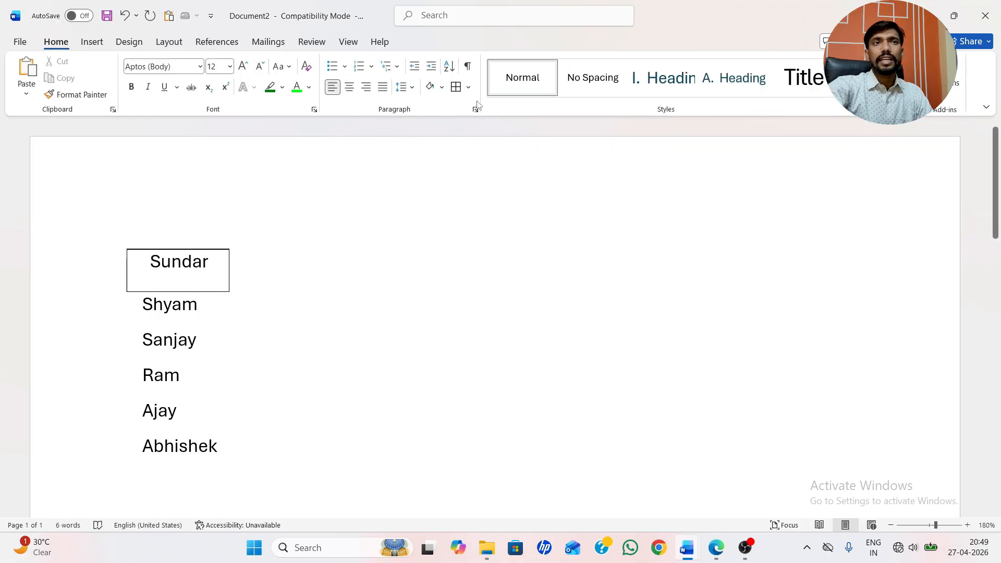
Step: Show the paragraph marks and other hidden formatting symbols repeatedly, leaving them hidden
click(469, 66)
click(469, 67)
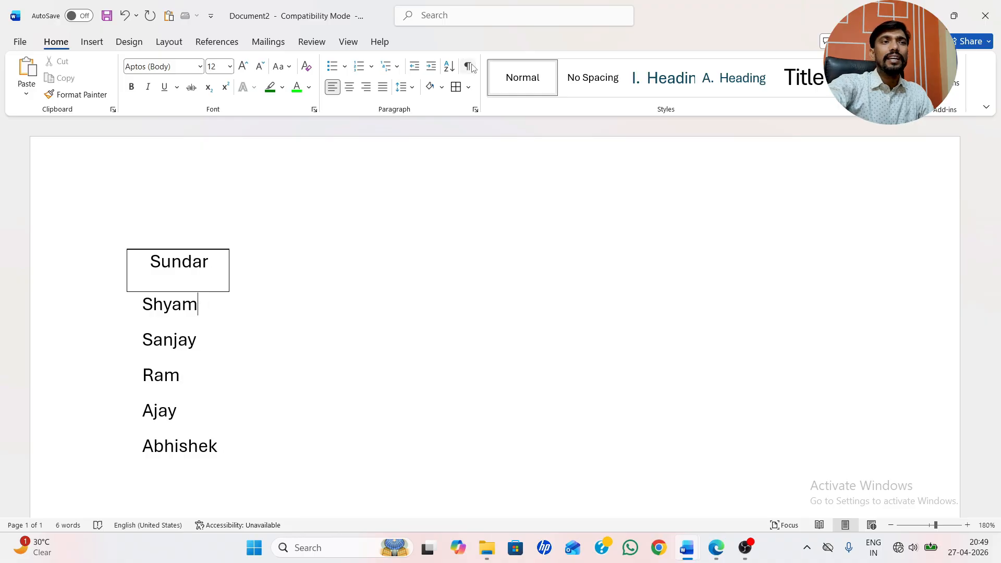
click(469, 66)
click(468, 66)
click(468, 66)
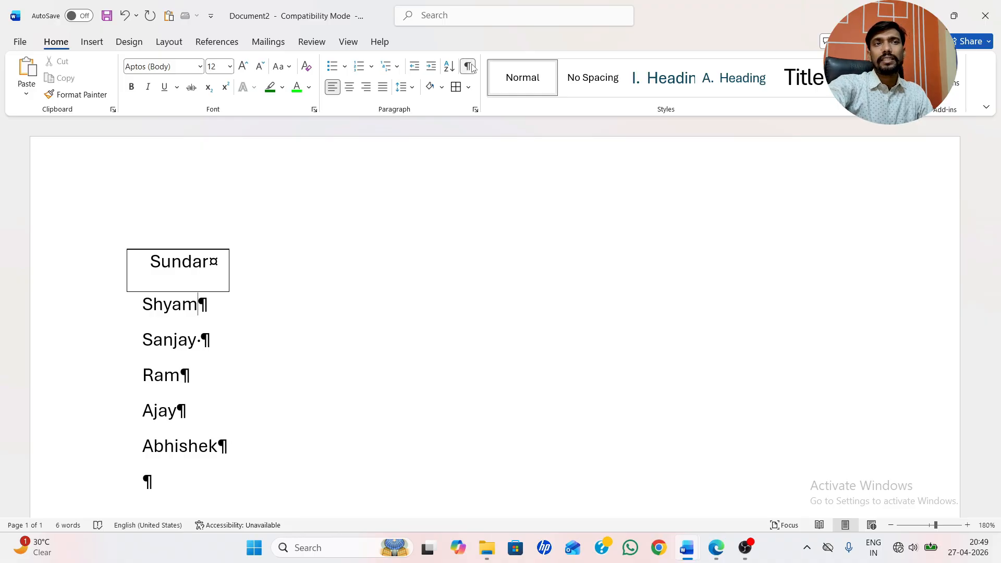
click(468, 67)
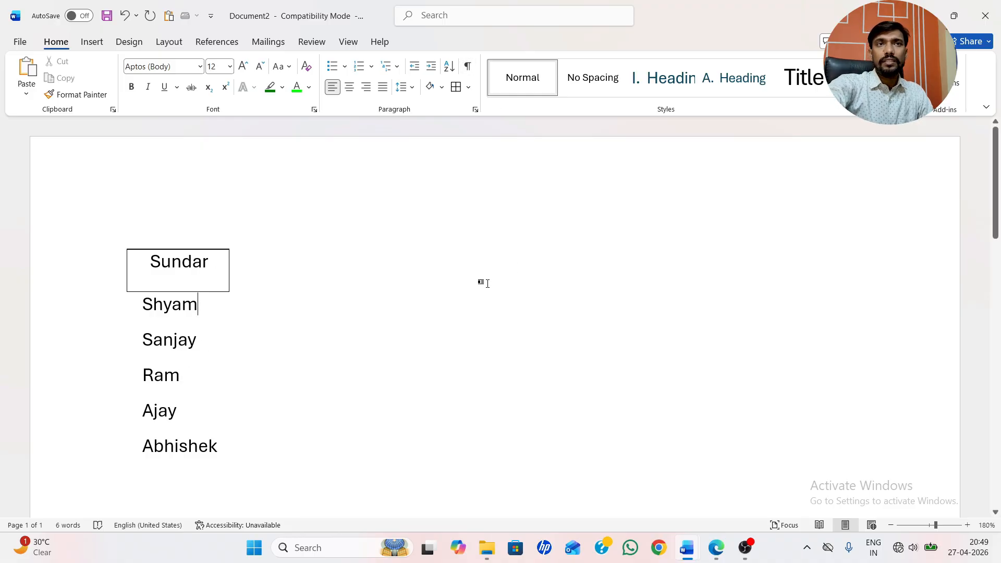
Step: Preview the gallery styles on all six names without applying any, and clear the selection
drag(141, 240, 249, 425)
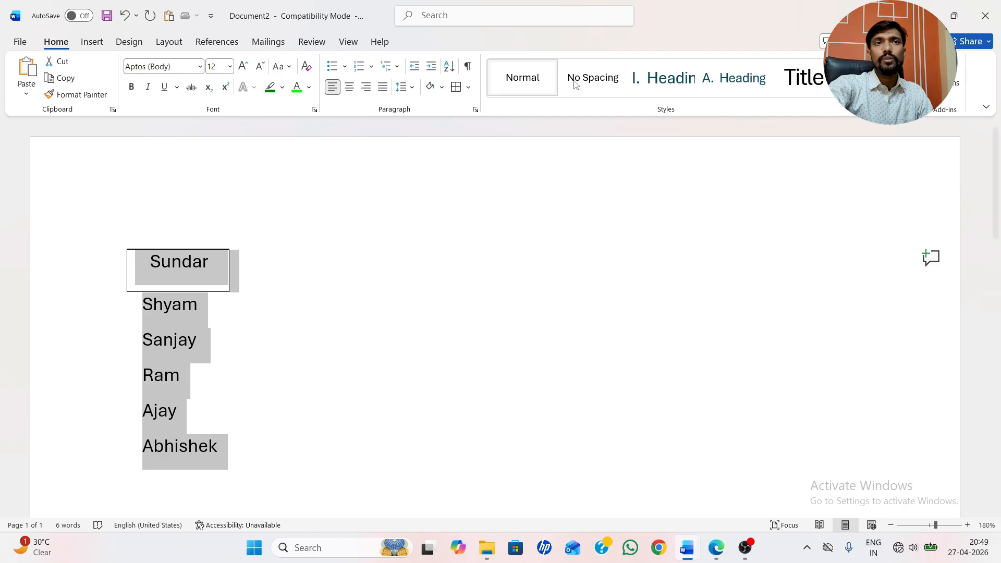
click(851, 90)
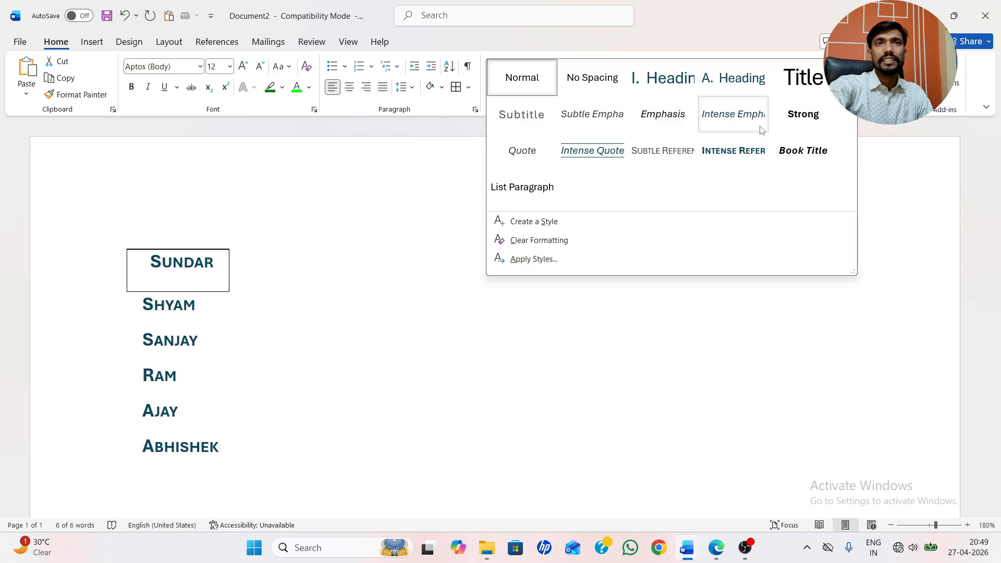
click(629, 245)
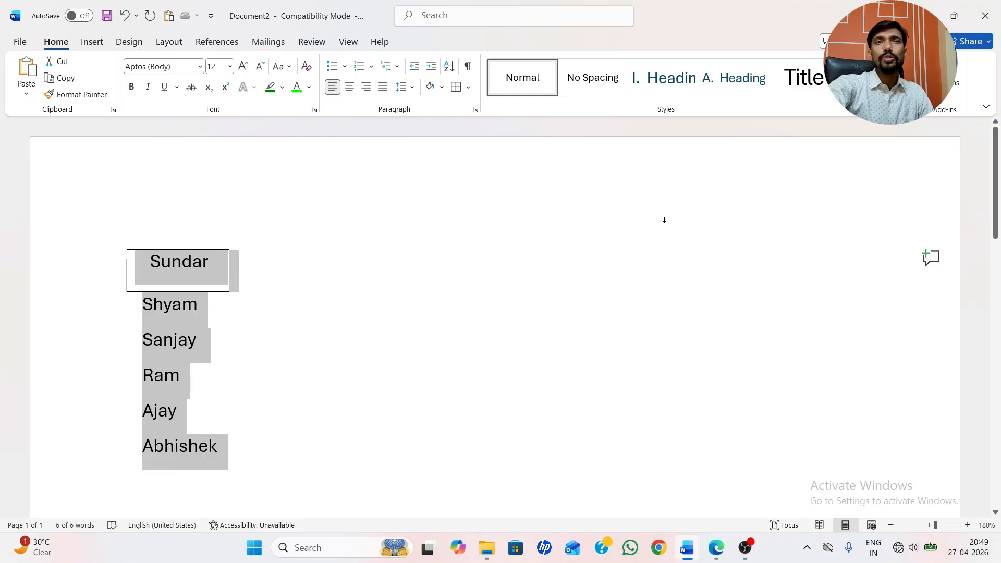
click(665, 220)
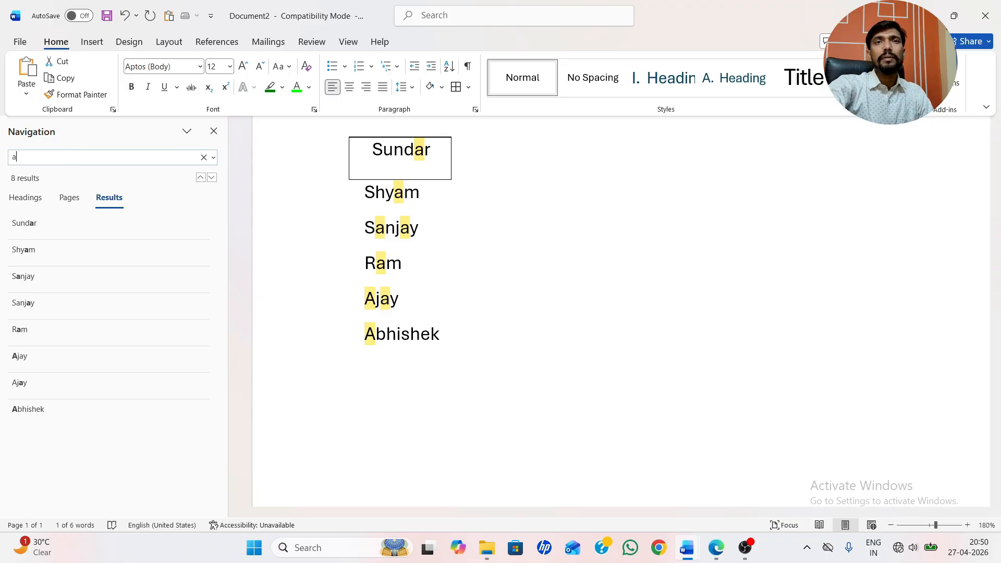
Step: Set Find and Replace to find "a" and replace it with "b", and step through the matches in the names
click(886, 78)
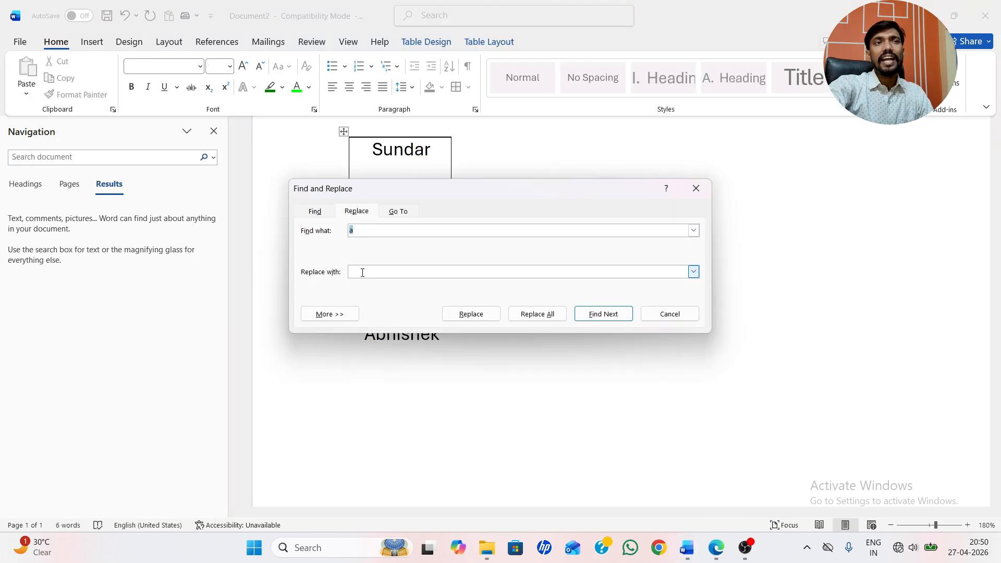
text(b)
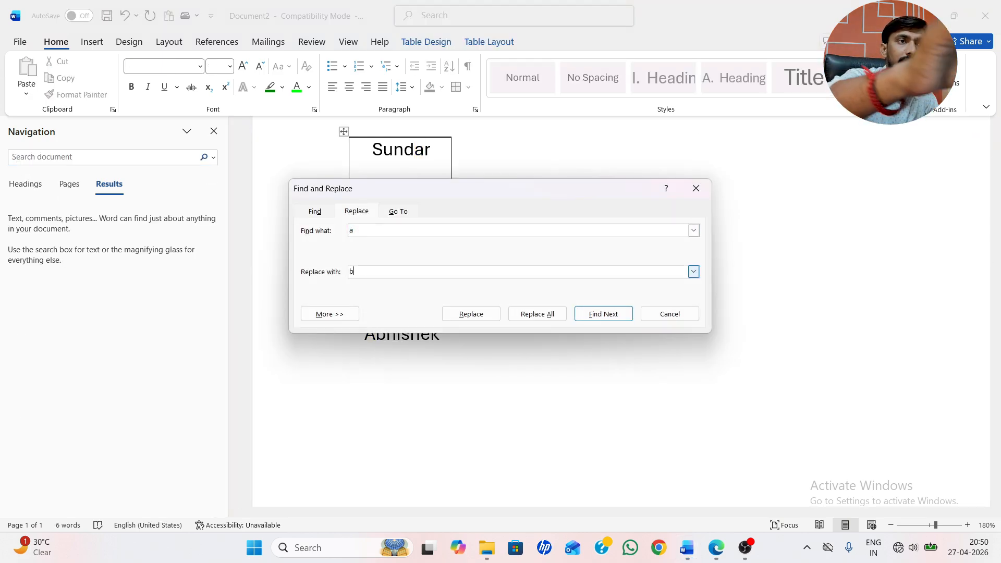
click(471, 314)
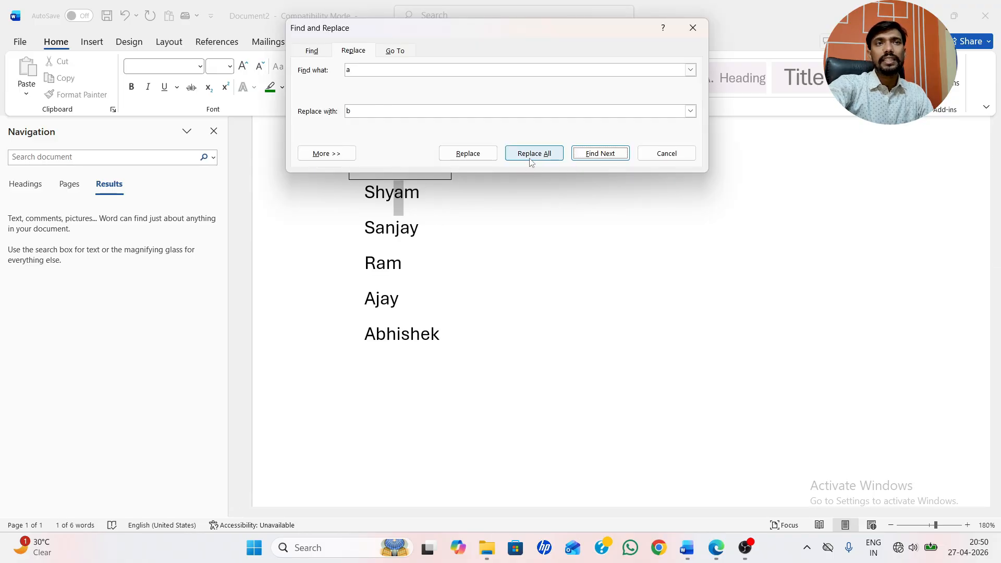
click(587, 158)
click(587, 159)
click(587, 159)
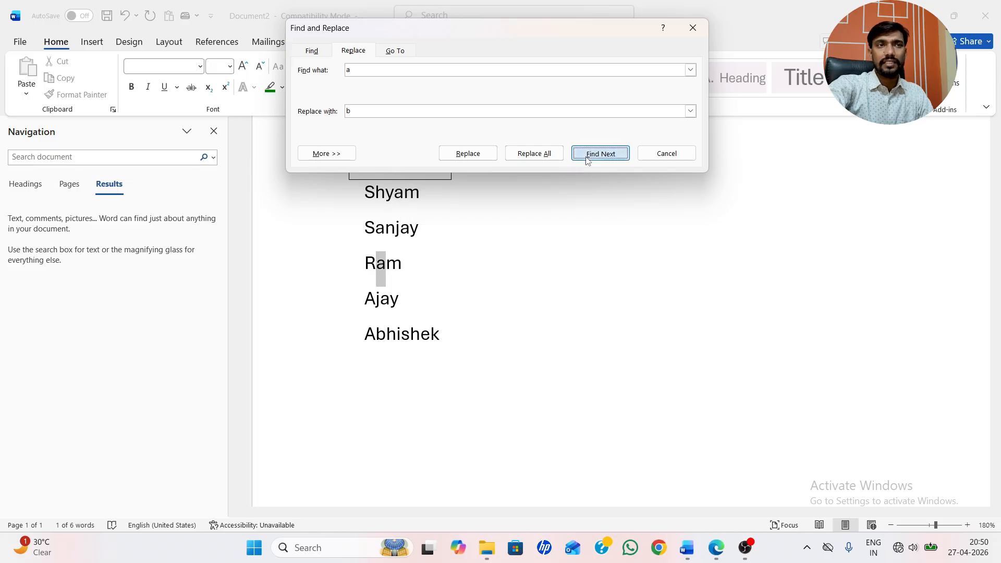
click(588, 159)
click(587, 160)
click(588, 159)
click(587, 160)
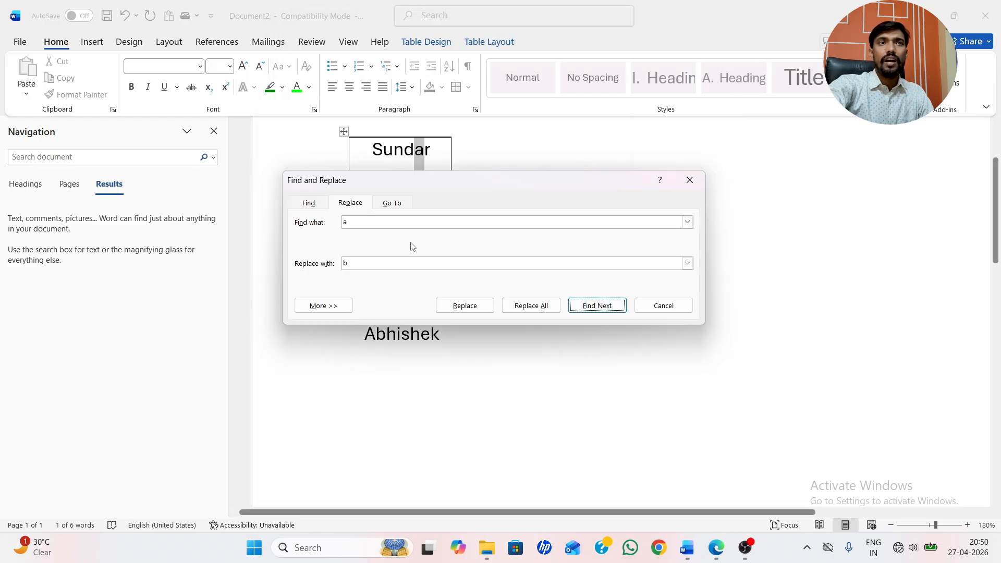
Step: Replace every "a" with "b" throughout the document and close Find and Replace
click(530, 305)
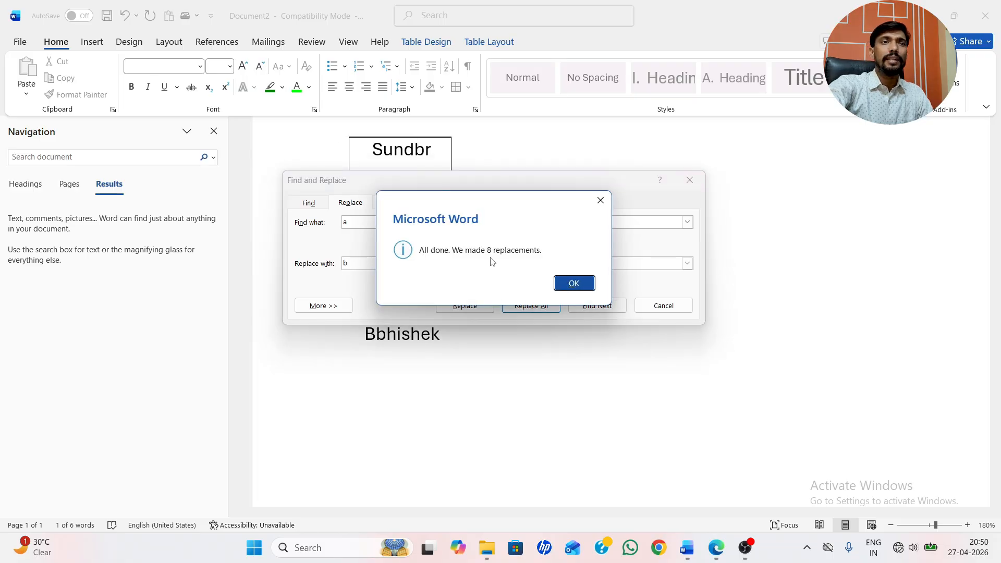
click(565, 285)
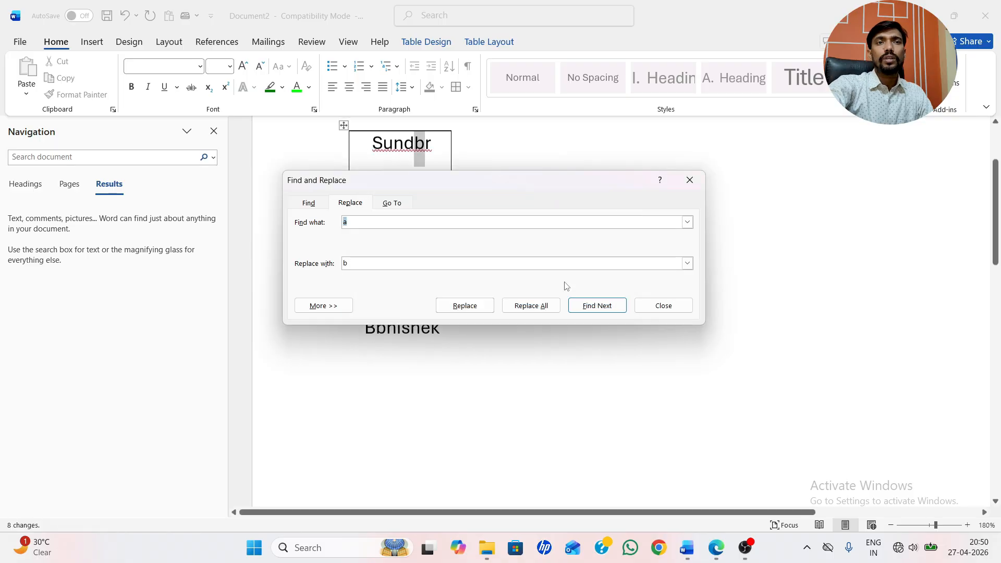
click(655, 310)
click(598, 288)
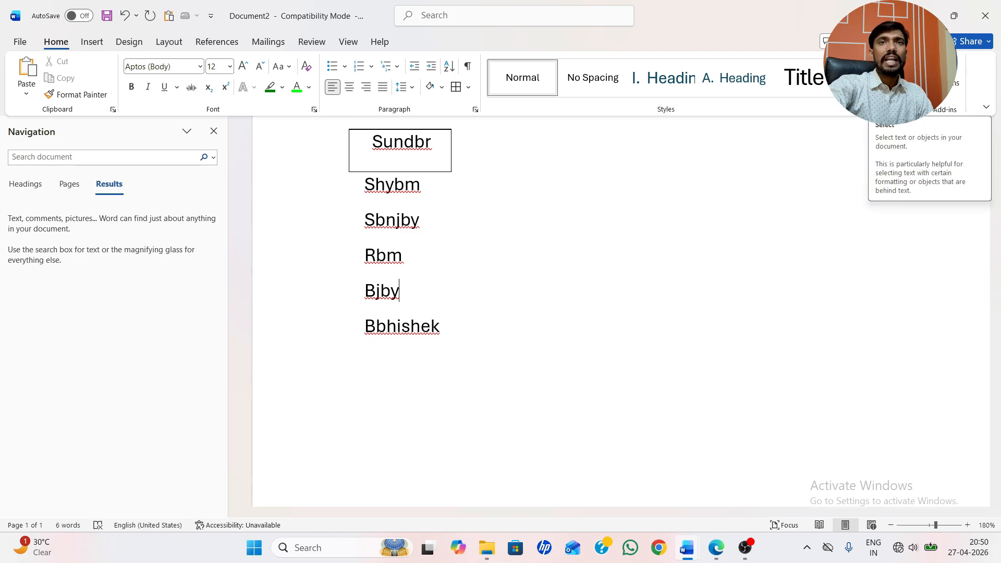
Step: Select the document's entire text several times, including with Select All, clearing the selection each time
click(868, 94)
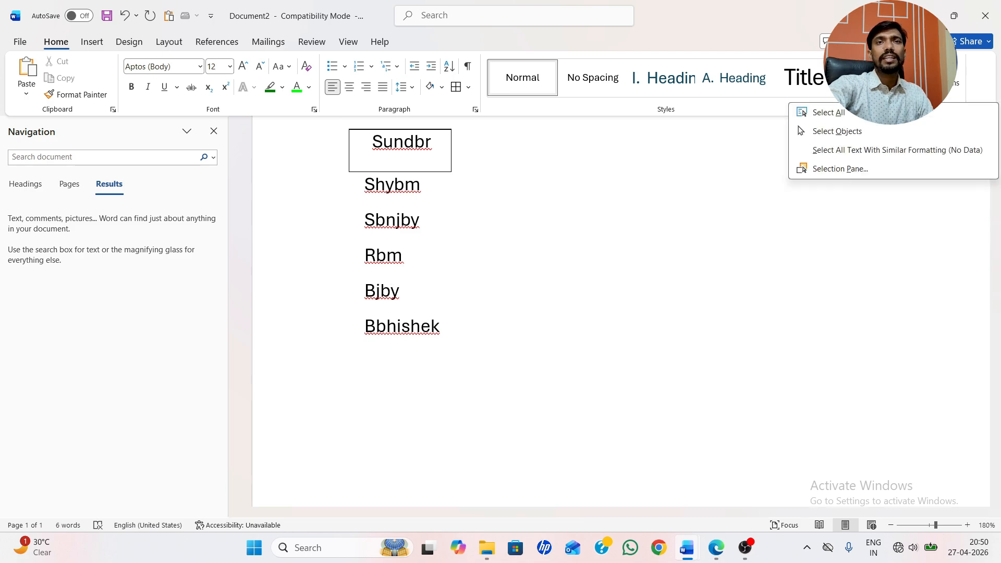
click(829, 130)
key(ctrl+a)
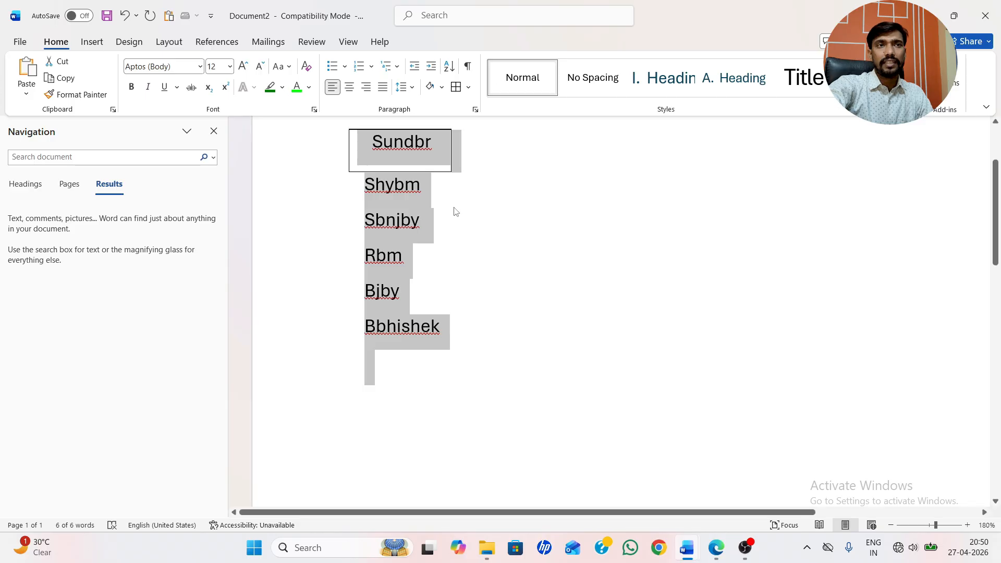
click(495, 293)
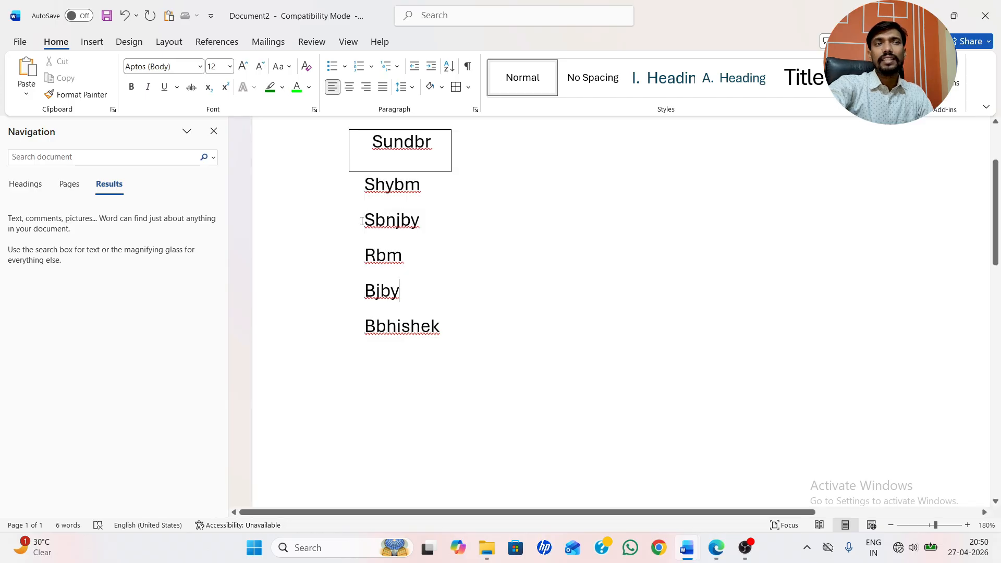
drag(328, 160, 454, 368)
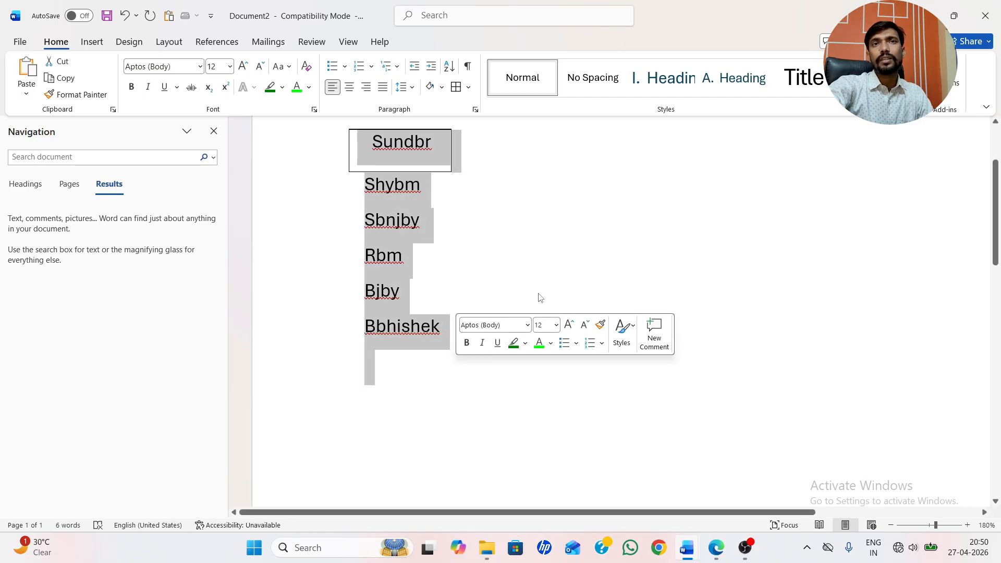
click(434, 197)
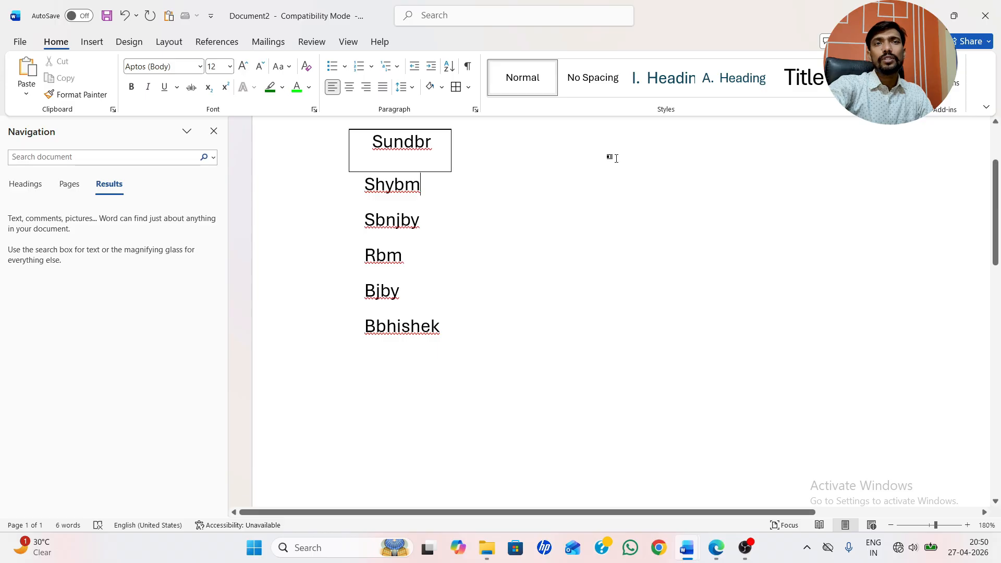
click(886, 96)
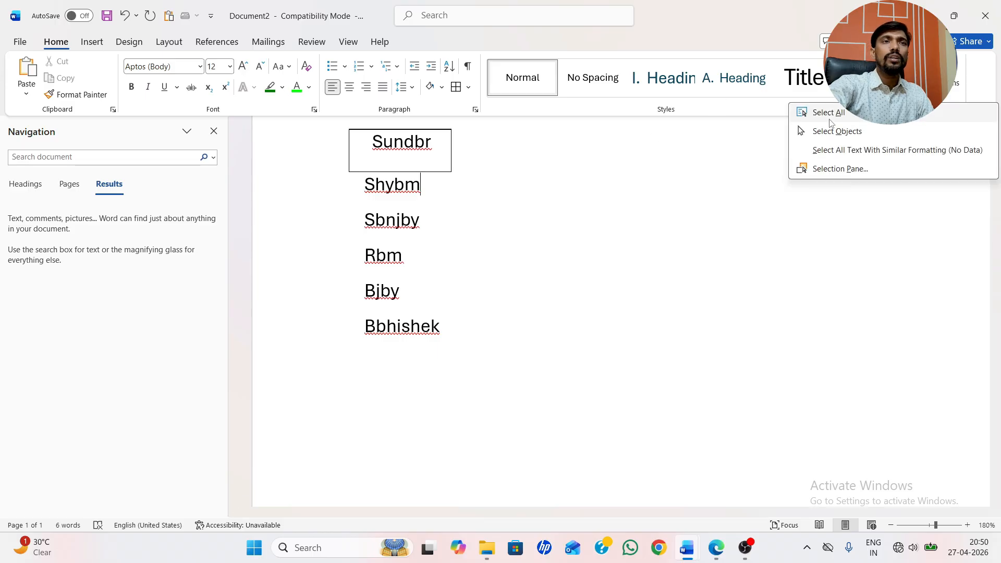
click(806, 113)
click(634, 219)
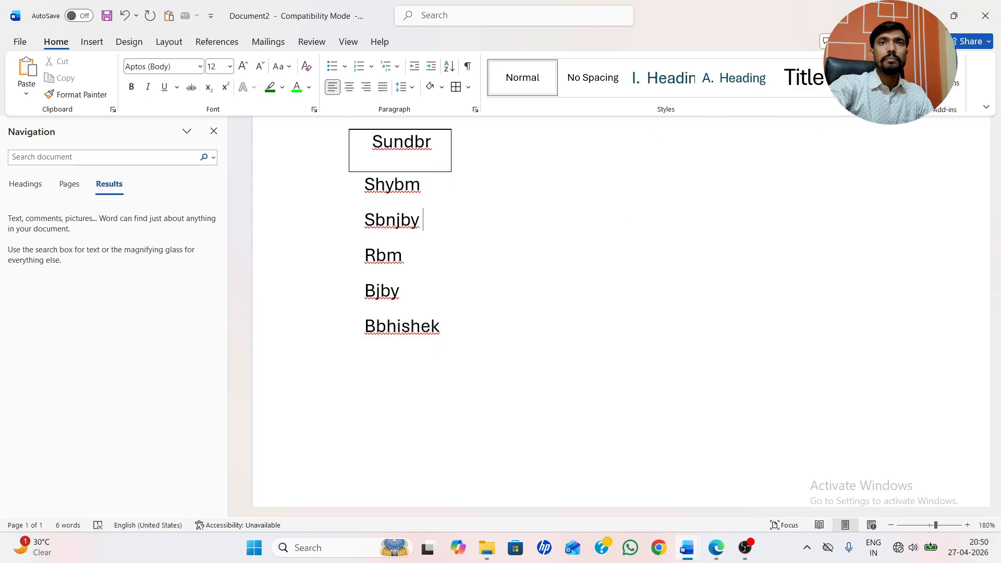
Step: Turn on Select Objects and try to select the third name with it
click(887, 96)
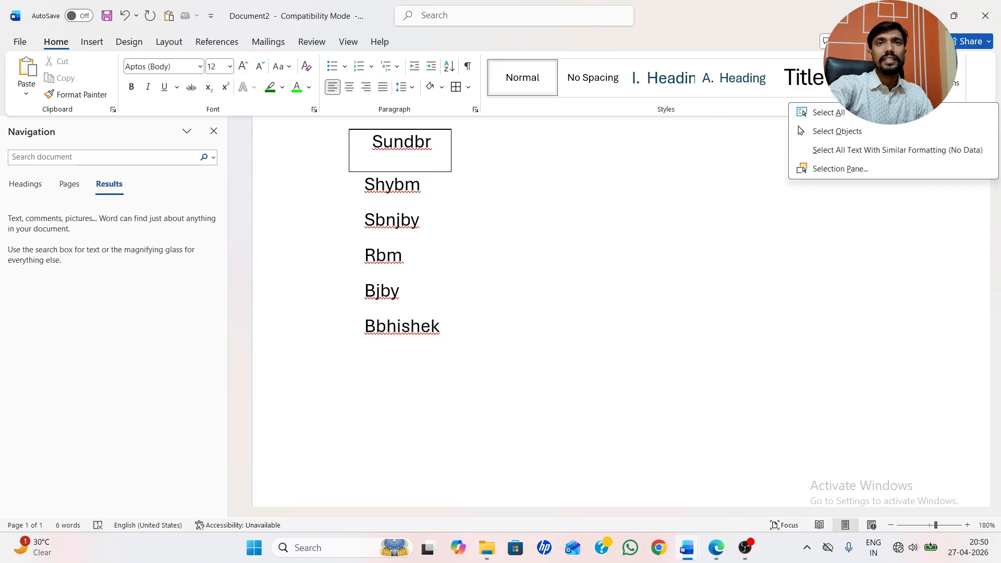
click(774, 159)
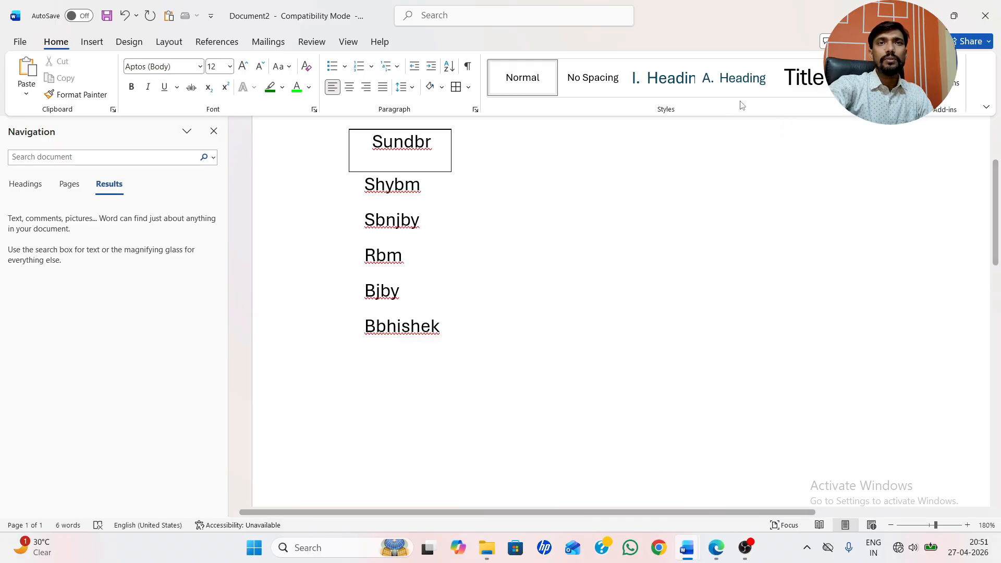
click(887, 97)
click(836, 131)
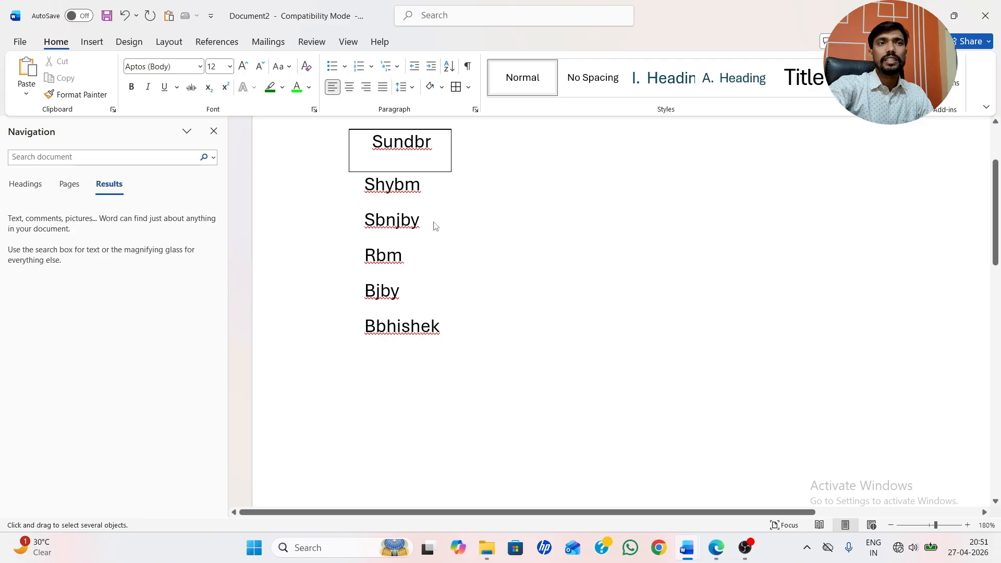
drag(430, 225, 360, 211)
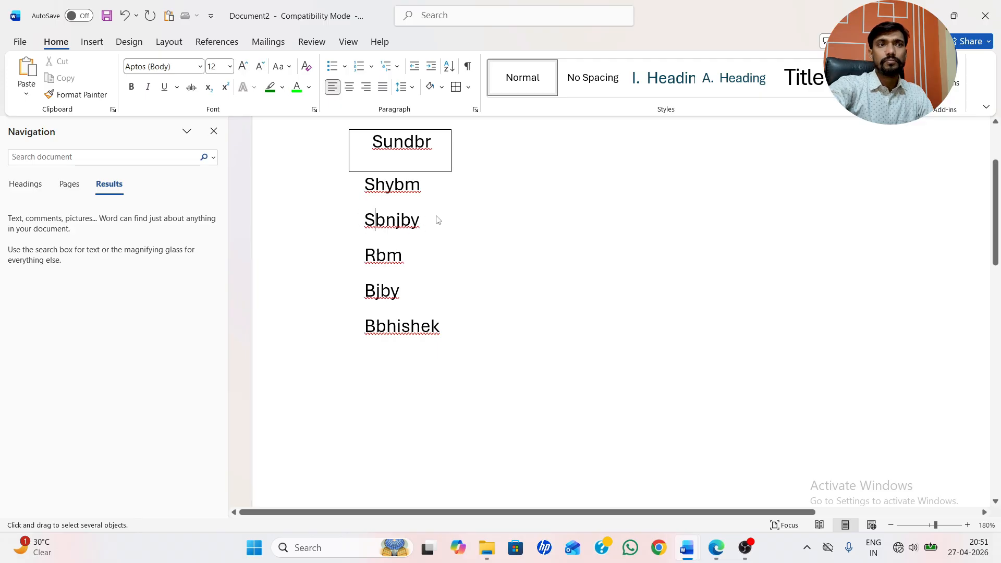
Step: Select all text with formatting similar to the third name, and open the Selection pane
click(886, 99)
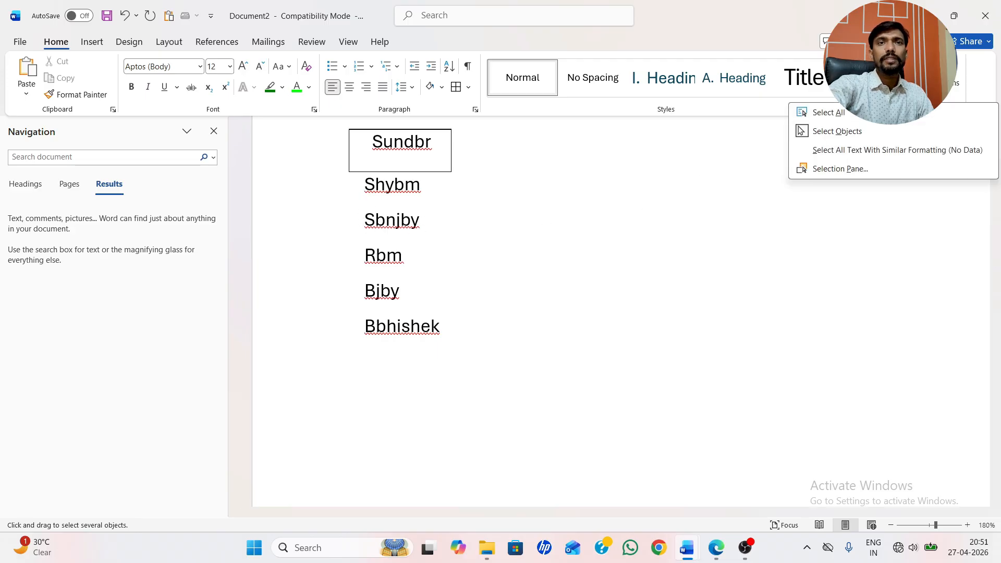
click(847, 151)
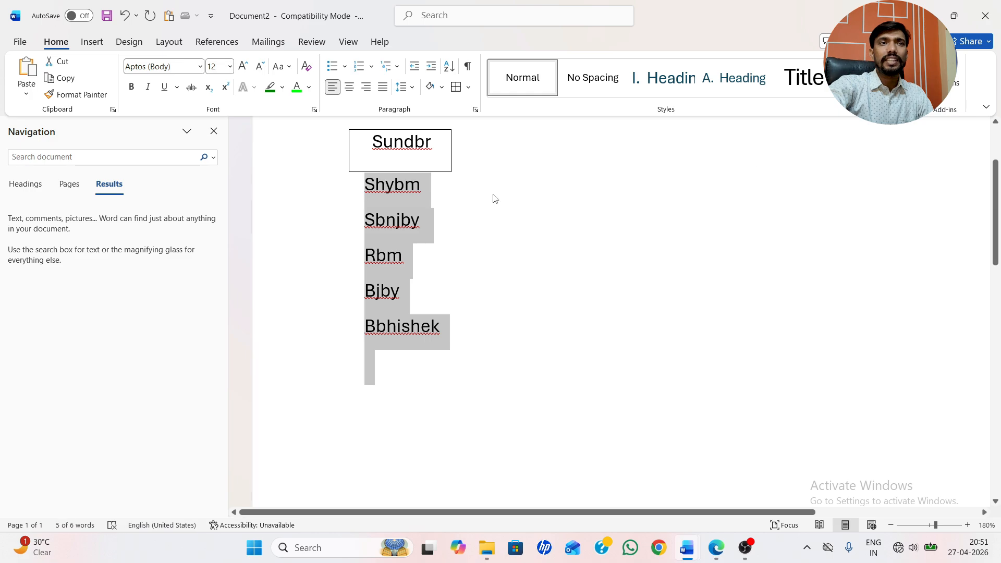
click(886, 99)
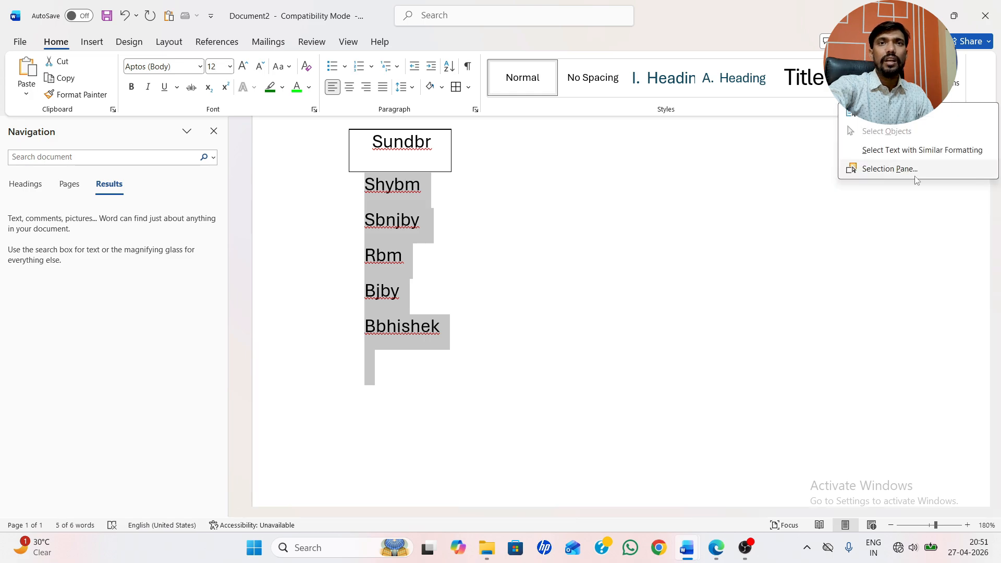
click(872, 168)
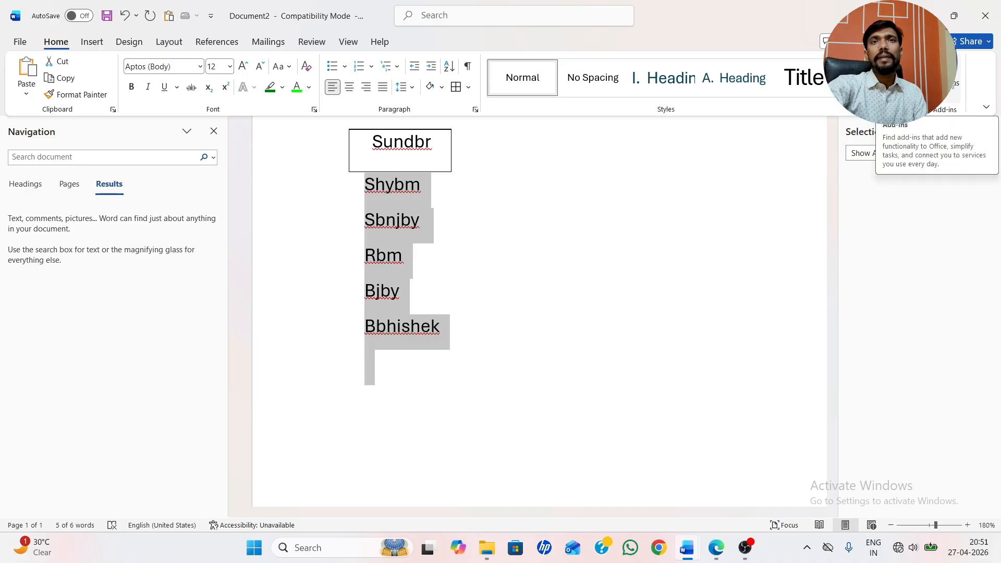
Step: Check the available add-ins, dismiss the list, and show the Insert commands
click(946, 83)
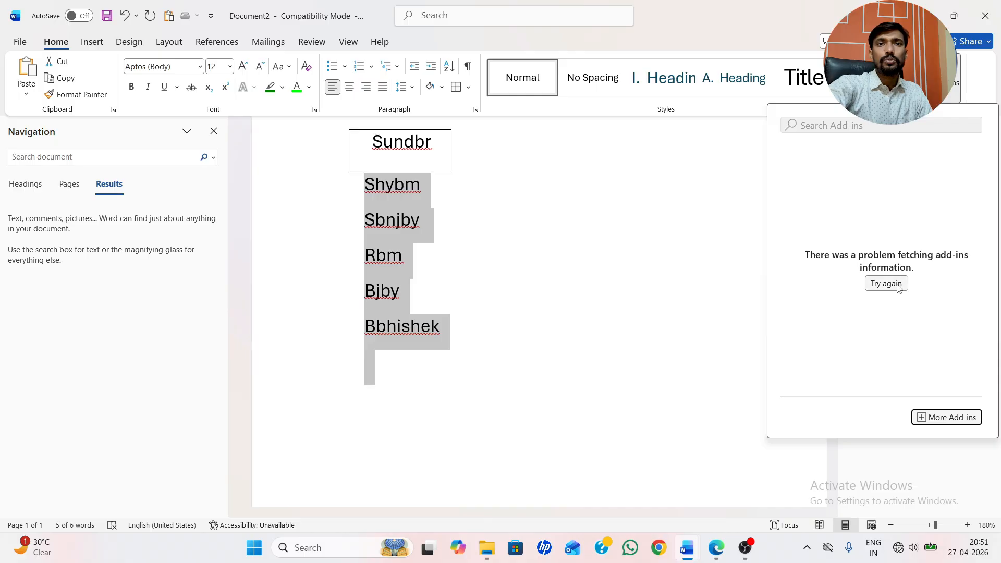
click(631, 229)
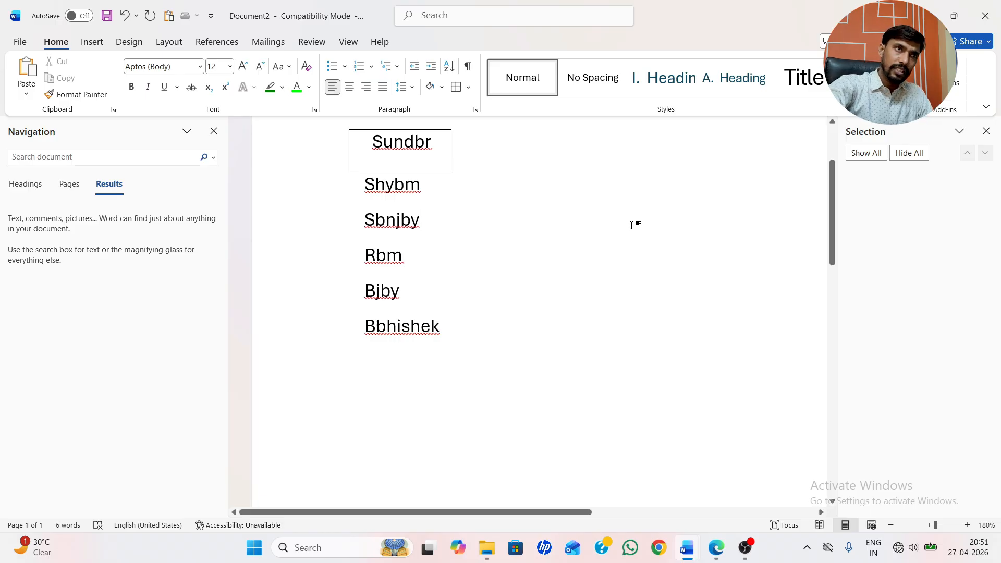
click(92, 43)
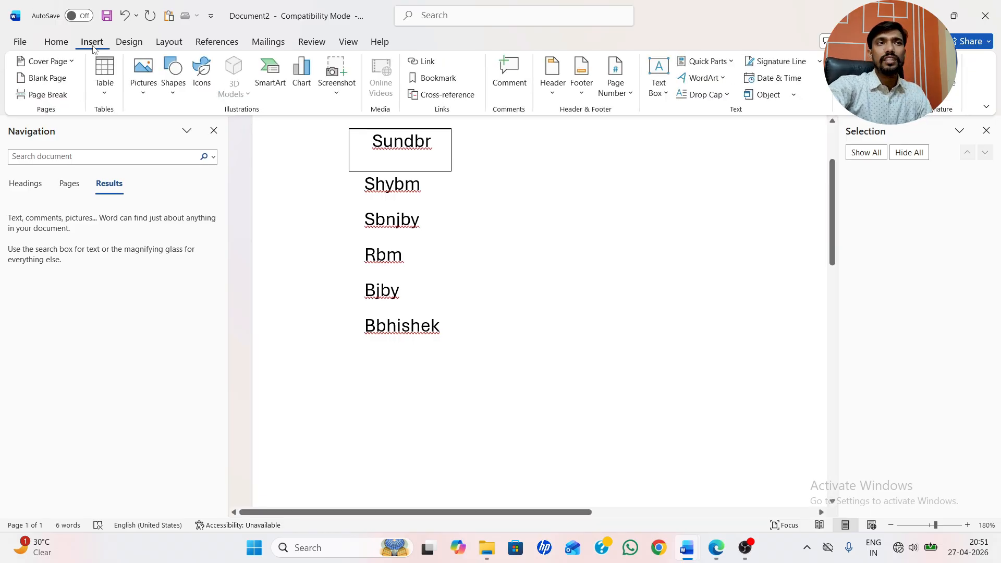